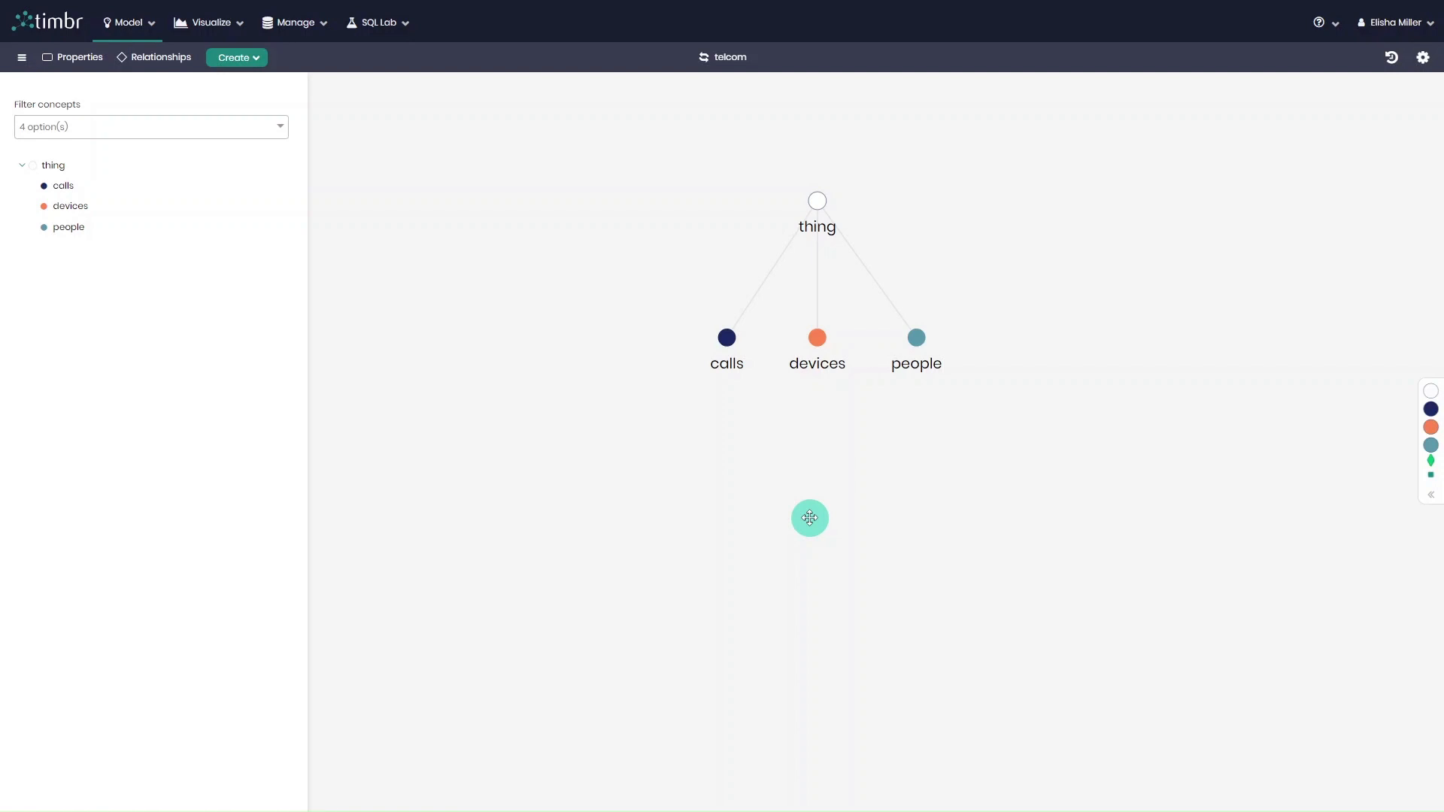
Fetch the sample data of the people concept and look through all its columns.
drag(809, 518, 918, 358)
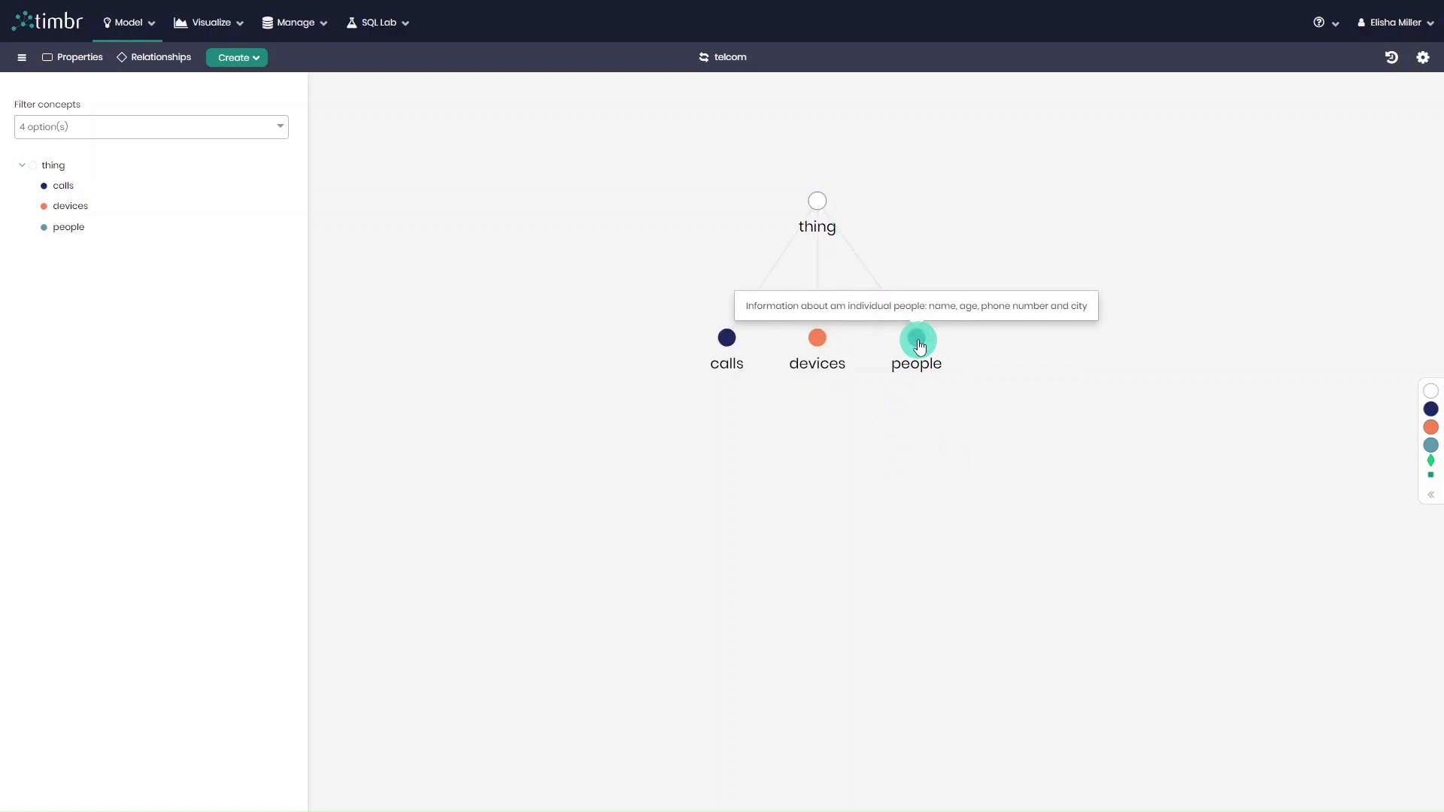
click(916, 346)
click(1363, 125)
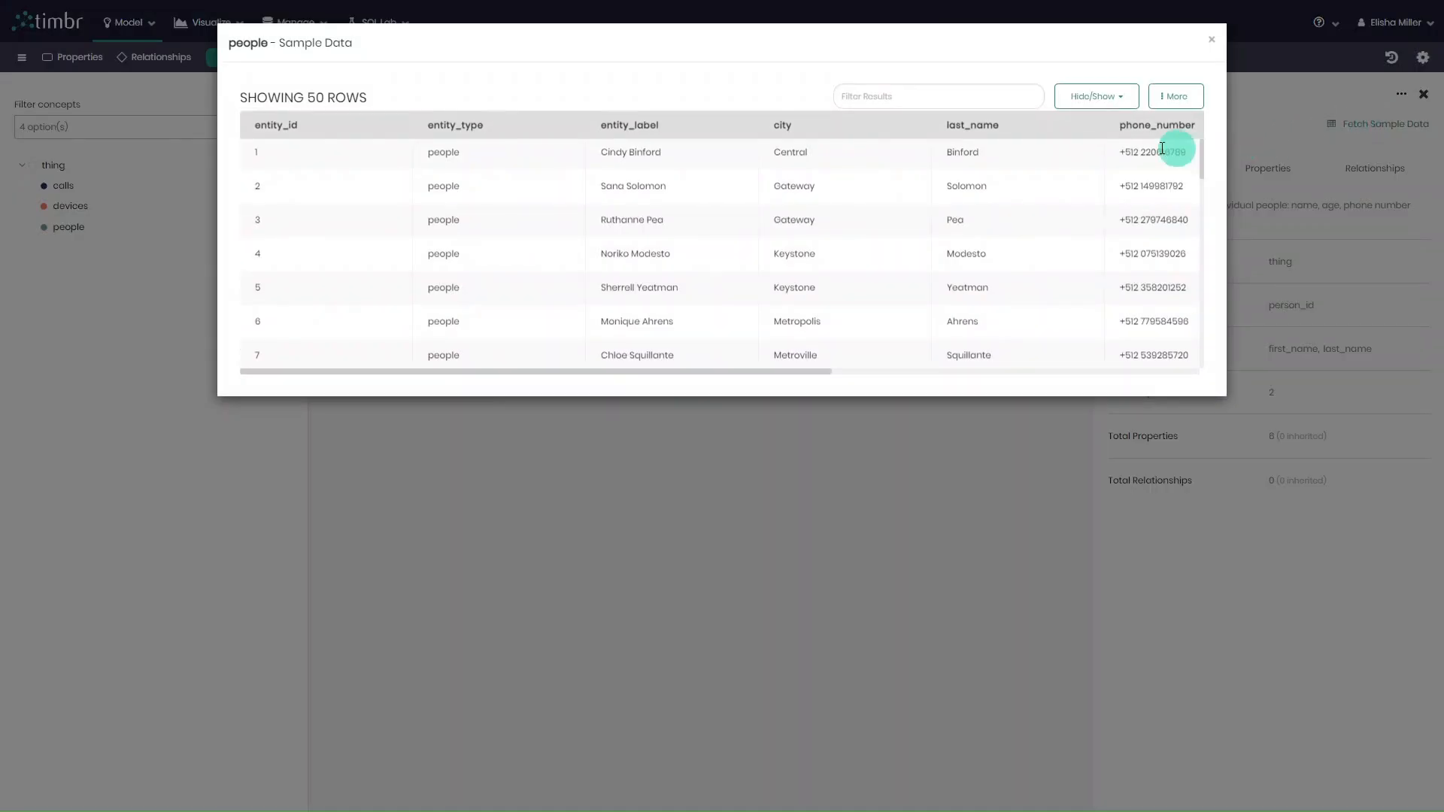
drag(544, 371, 986, 382)
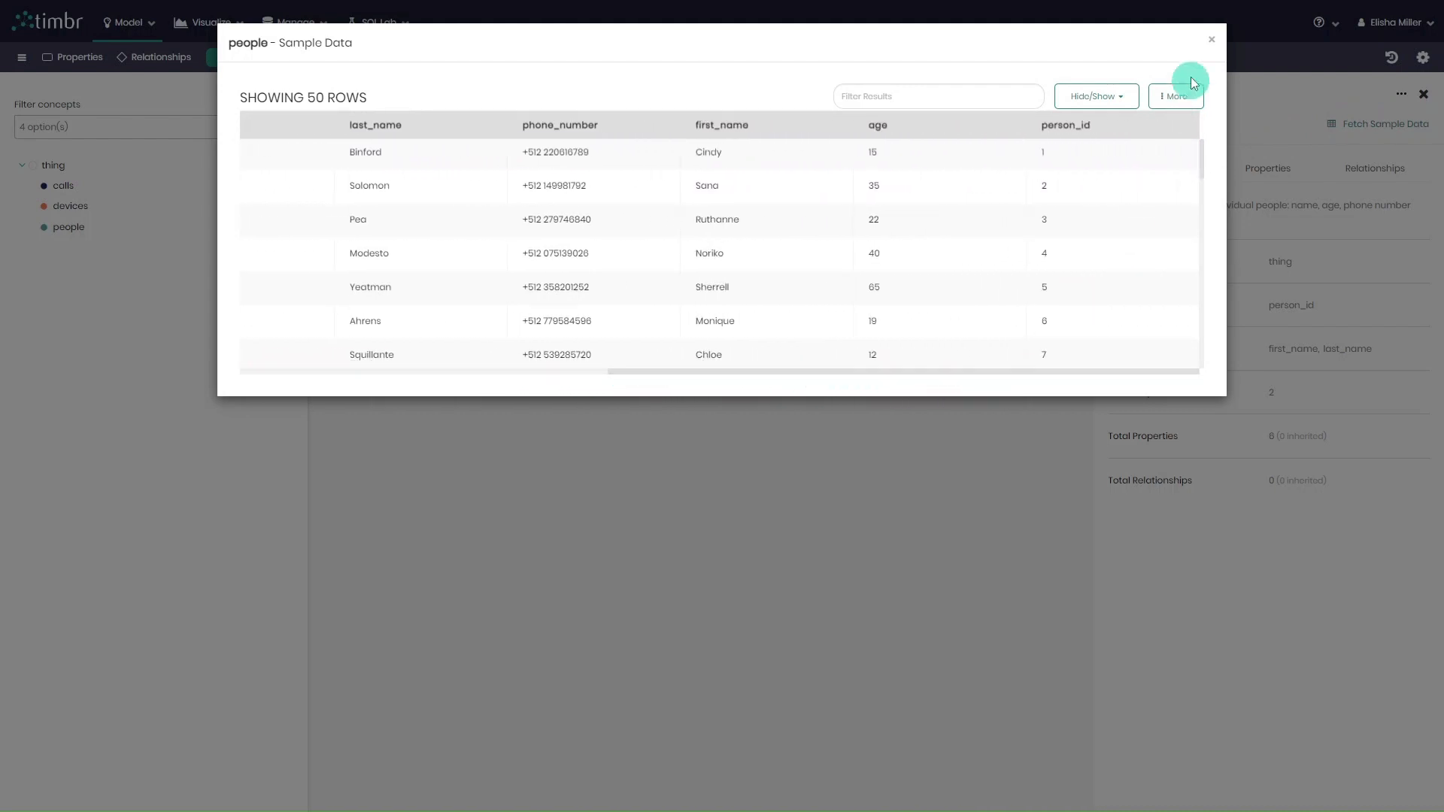
click(1212, 42)
Fetch the sample data of the calls concept and examine its columns through call_id.
click(725, 337)
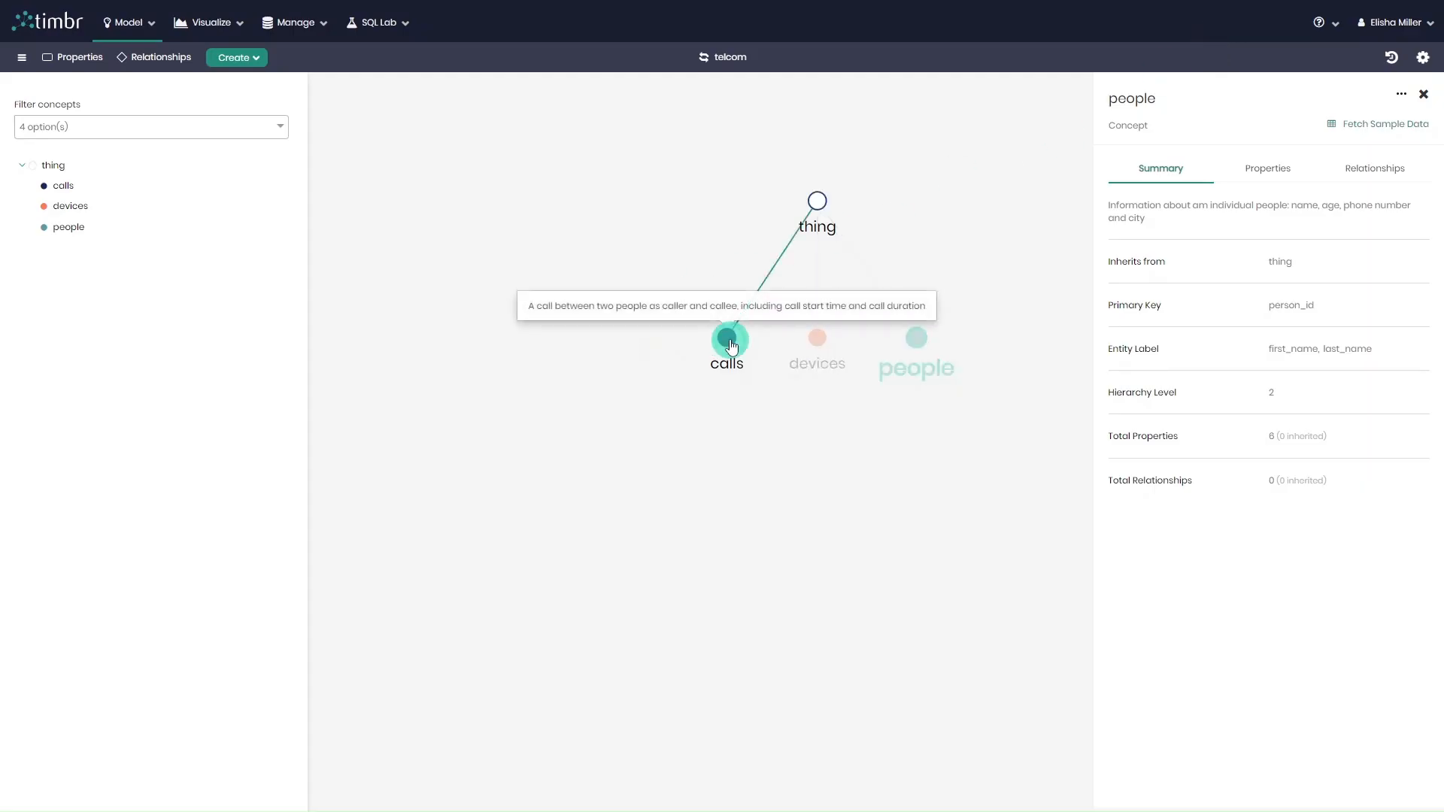
click(1397, 118)
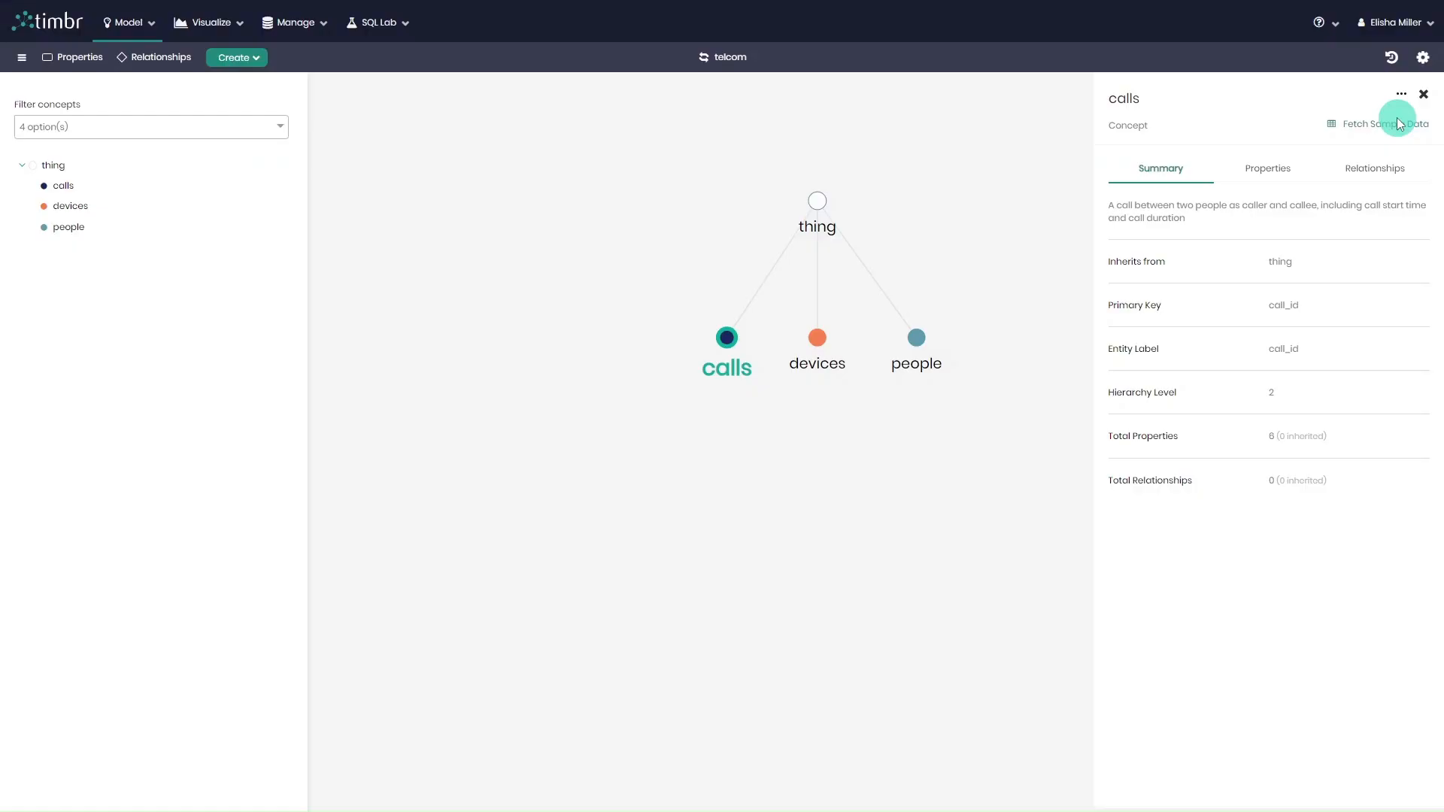
click(1397, 123)
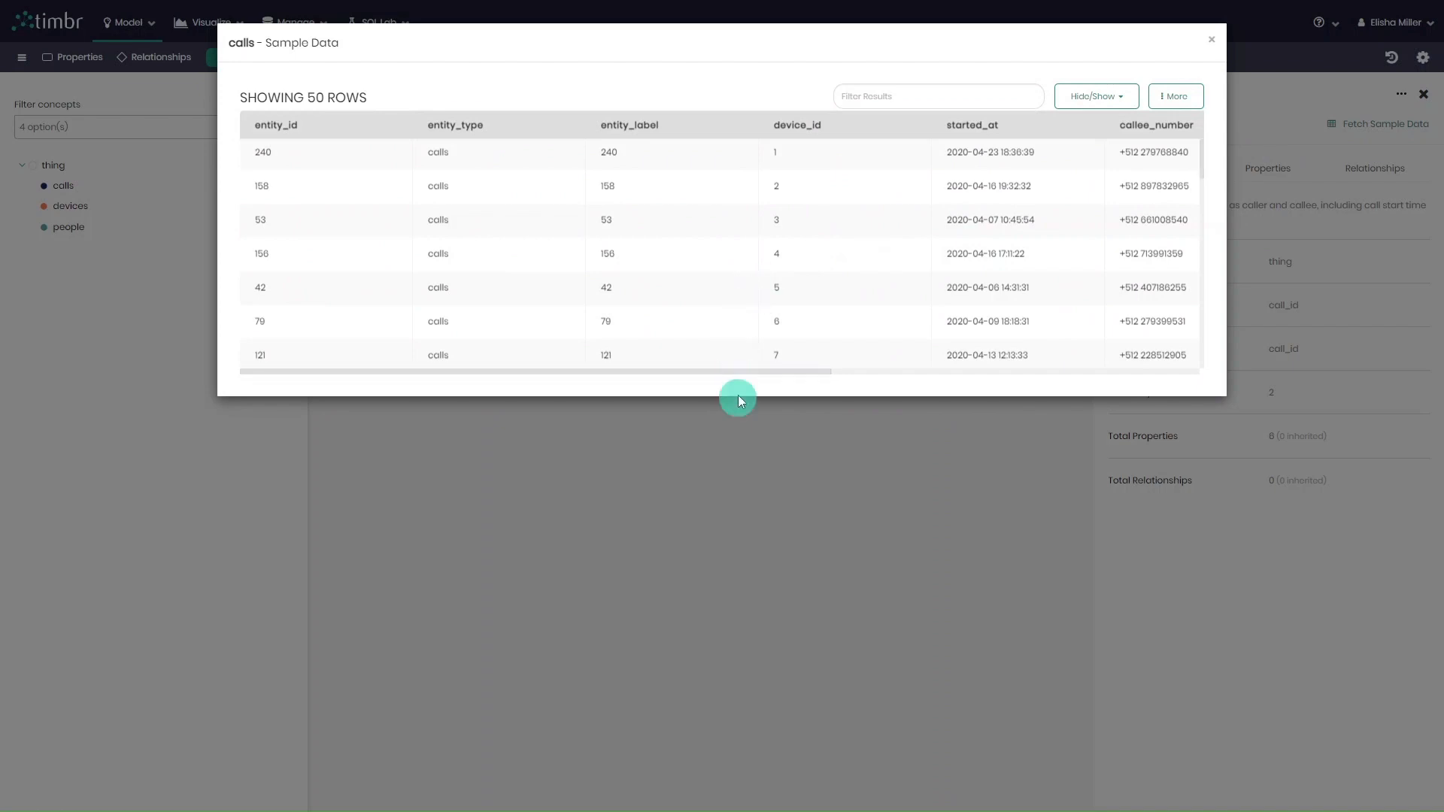
drag(741, 376, 1119, 354)
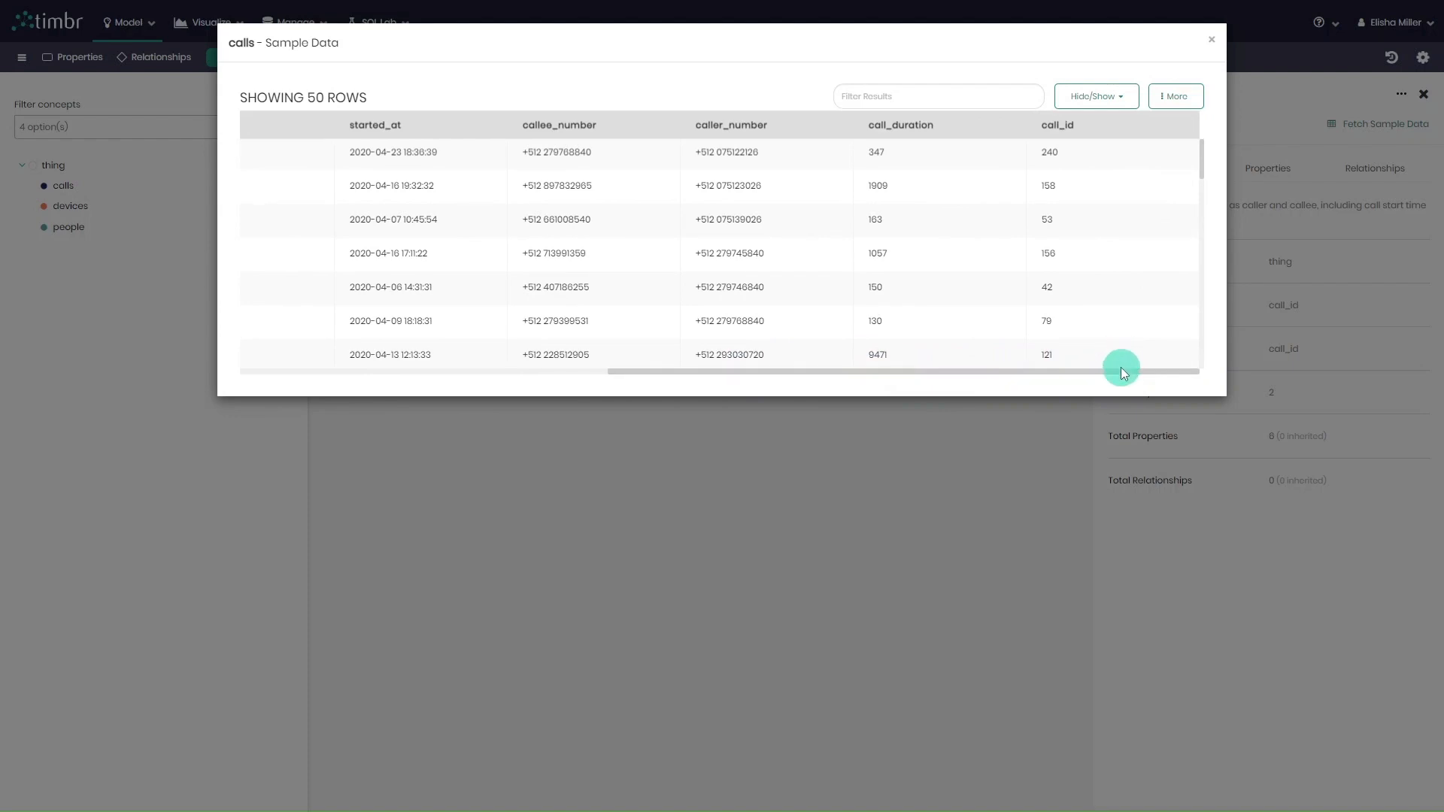
click(1191, 104)
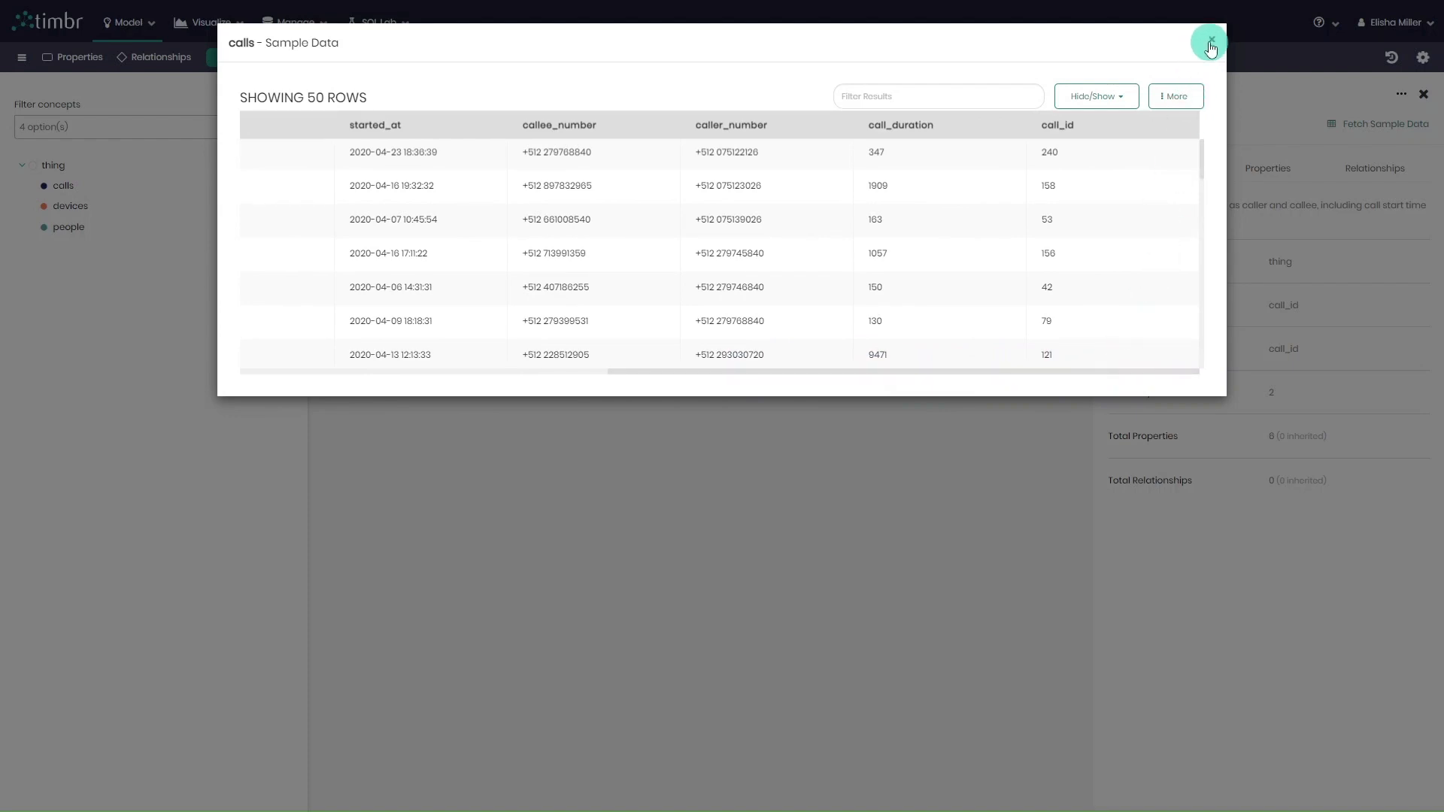
click(1211, 39)
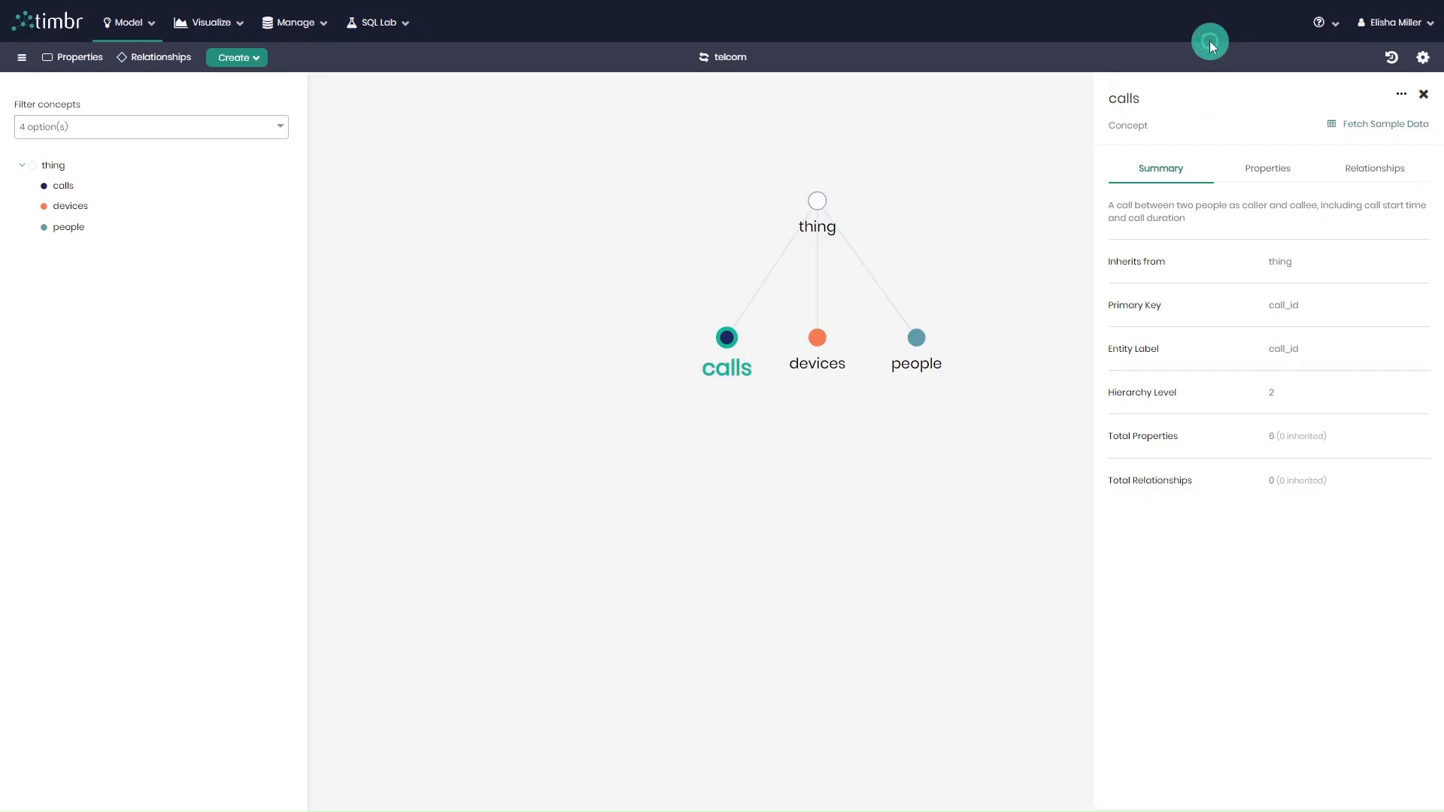
Fetch the devices concept's sample data, sort it by entity_label and review its rows and columns, and close the concept details.
click(819, 340)
click(1366, 125)
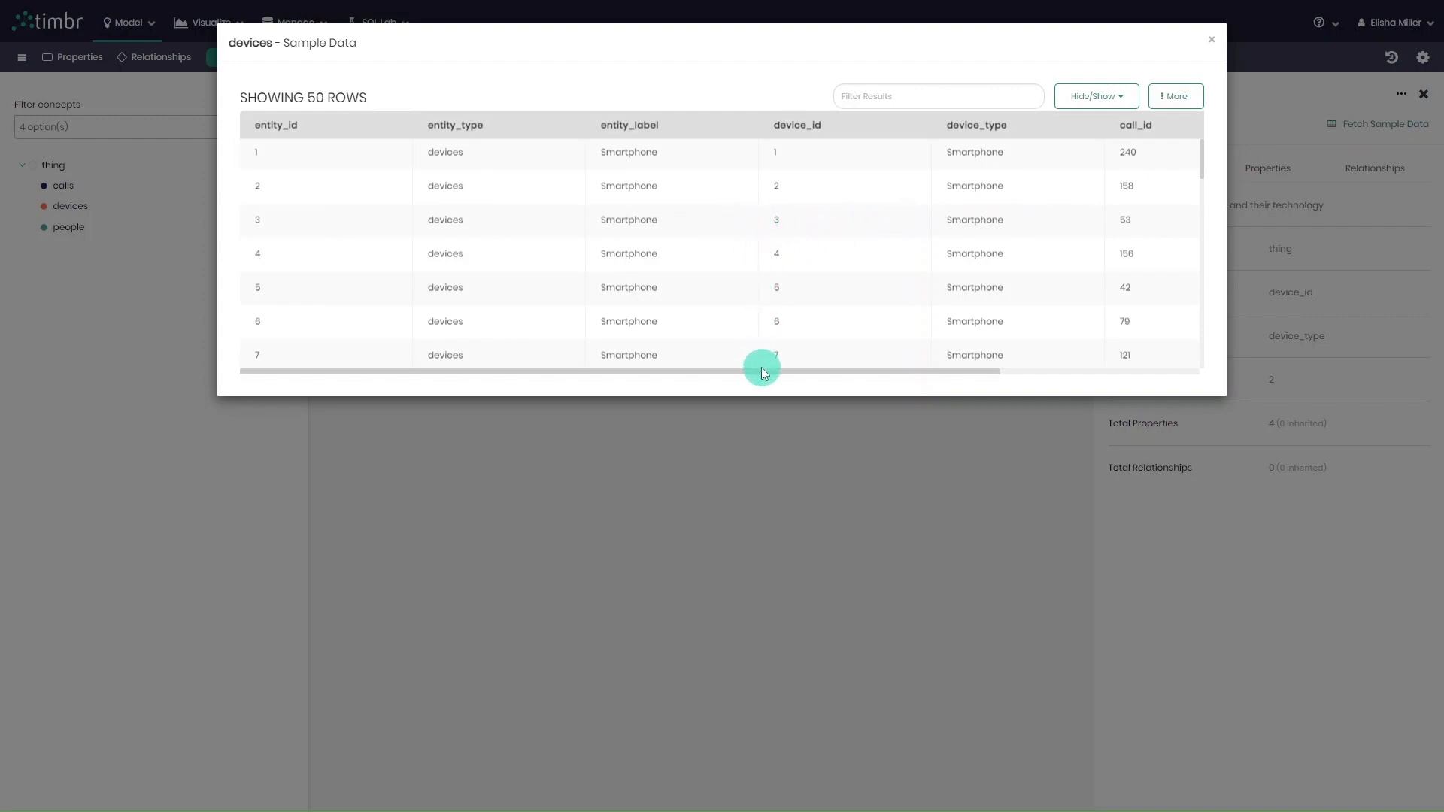
click(688, 129)
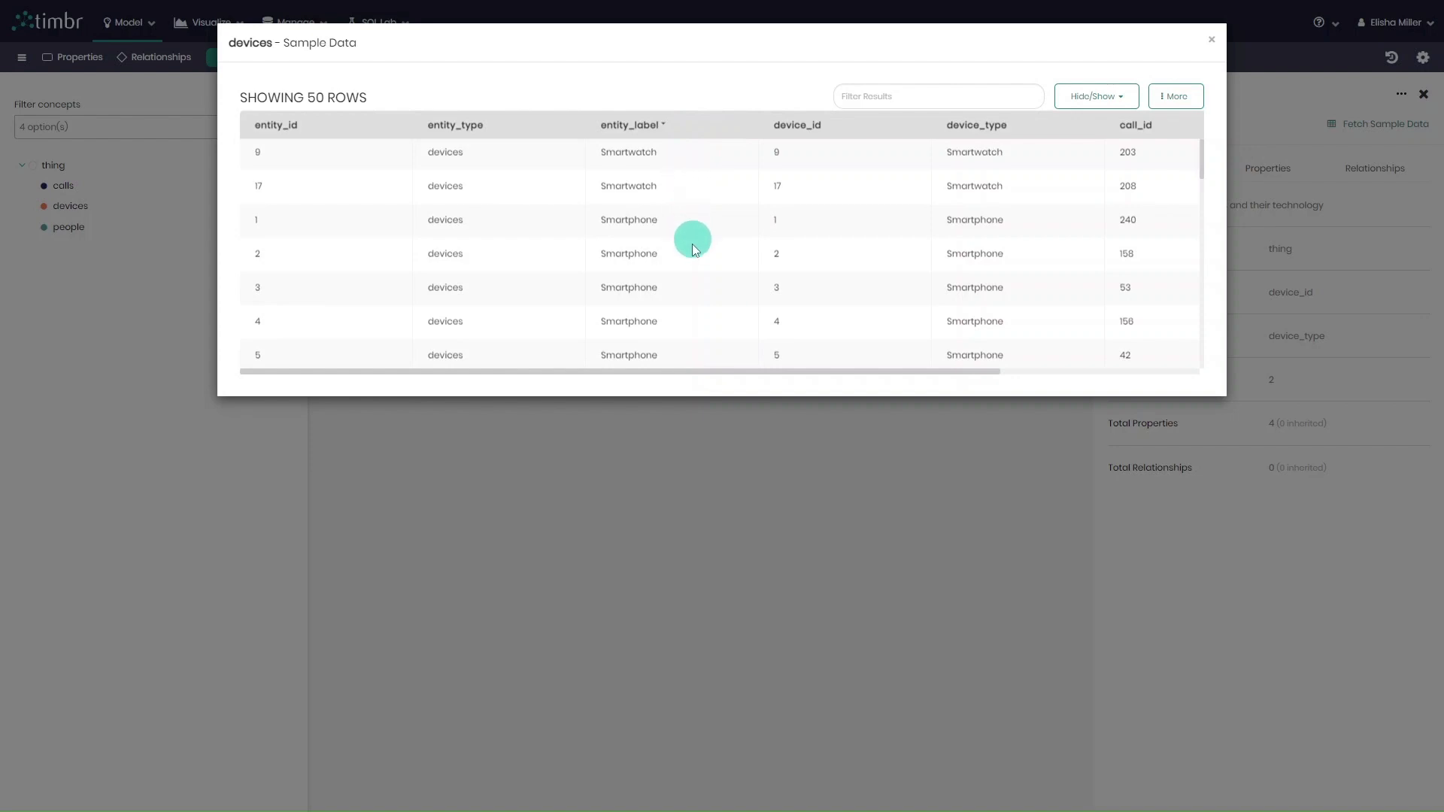
scroll(703, 274, down, 10)
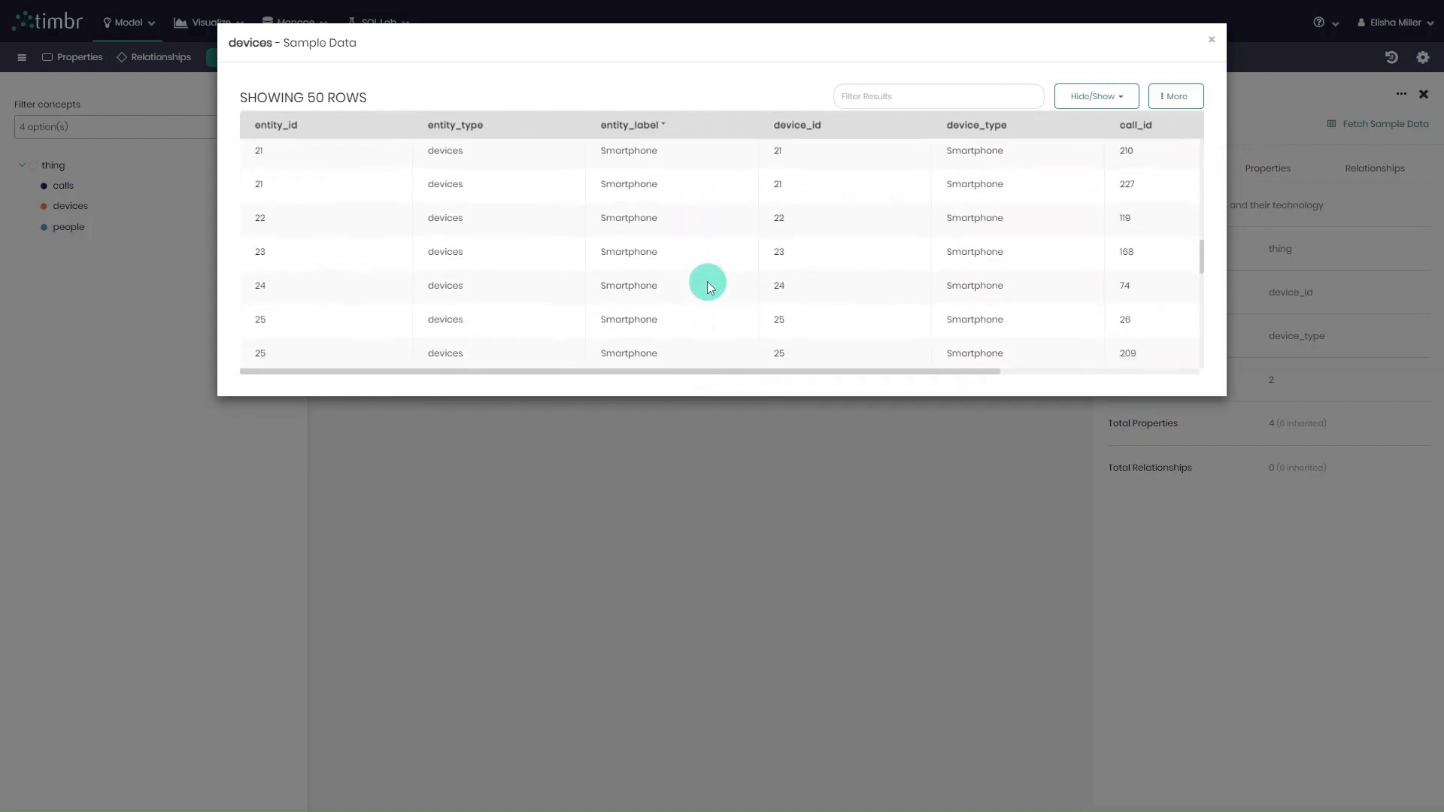
scroll(707, 282, down, 5)
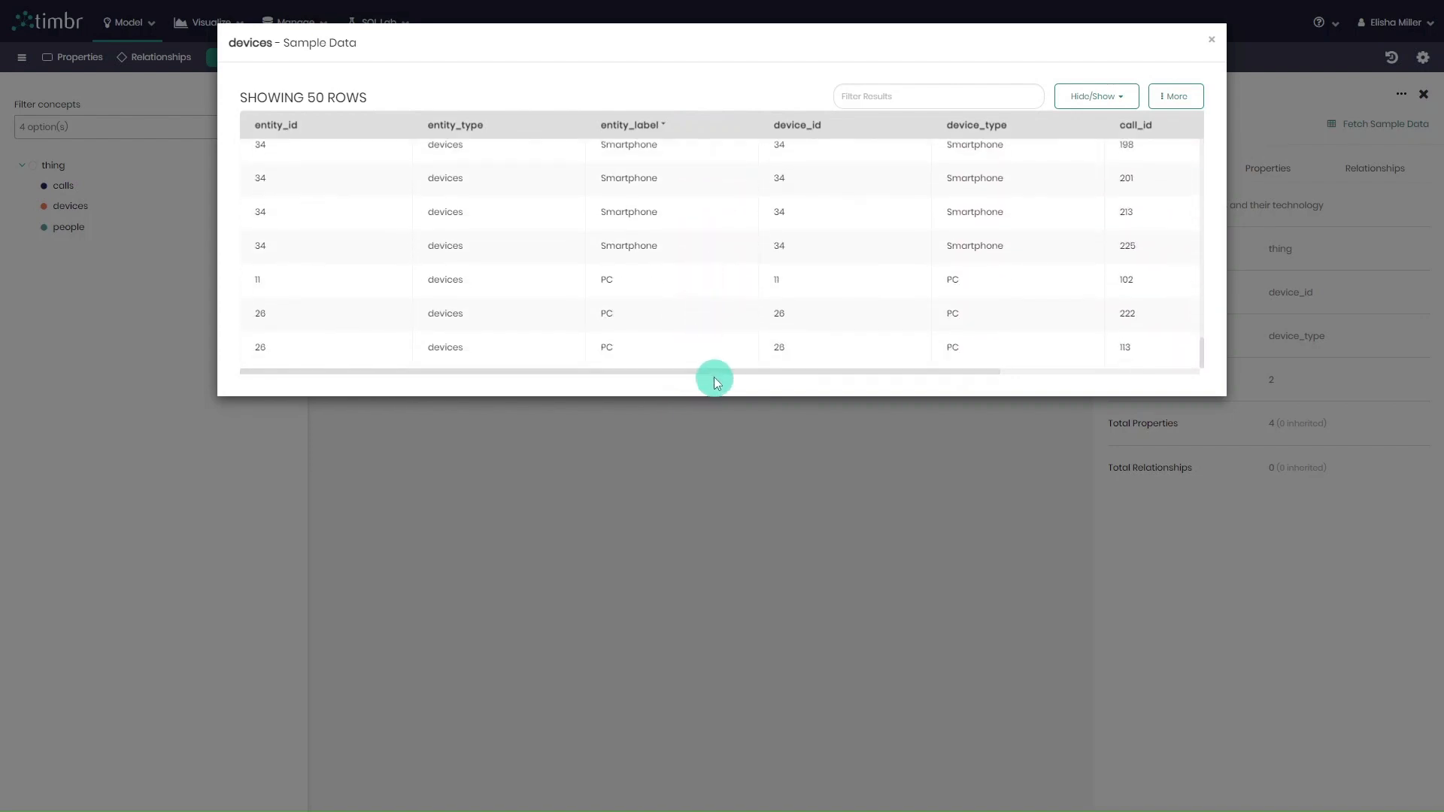
drag(712, 372, 998, 359)
scroll(1007, 331, up, 3)
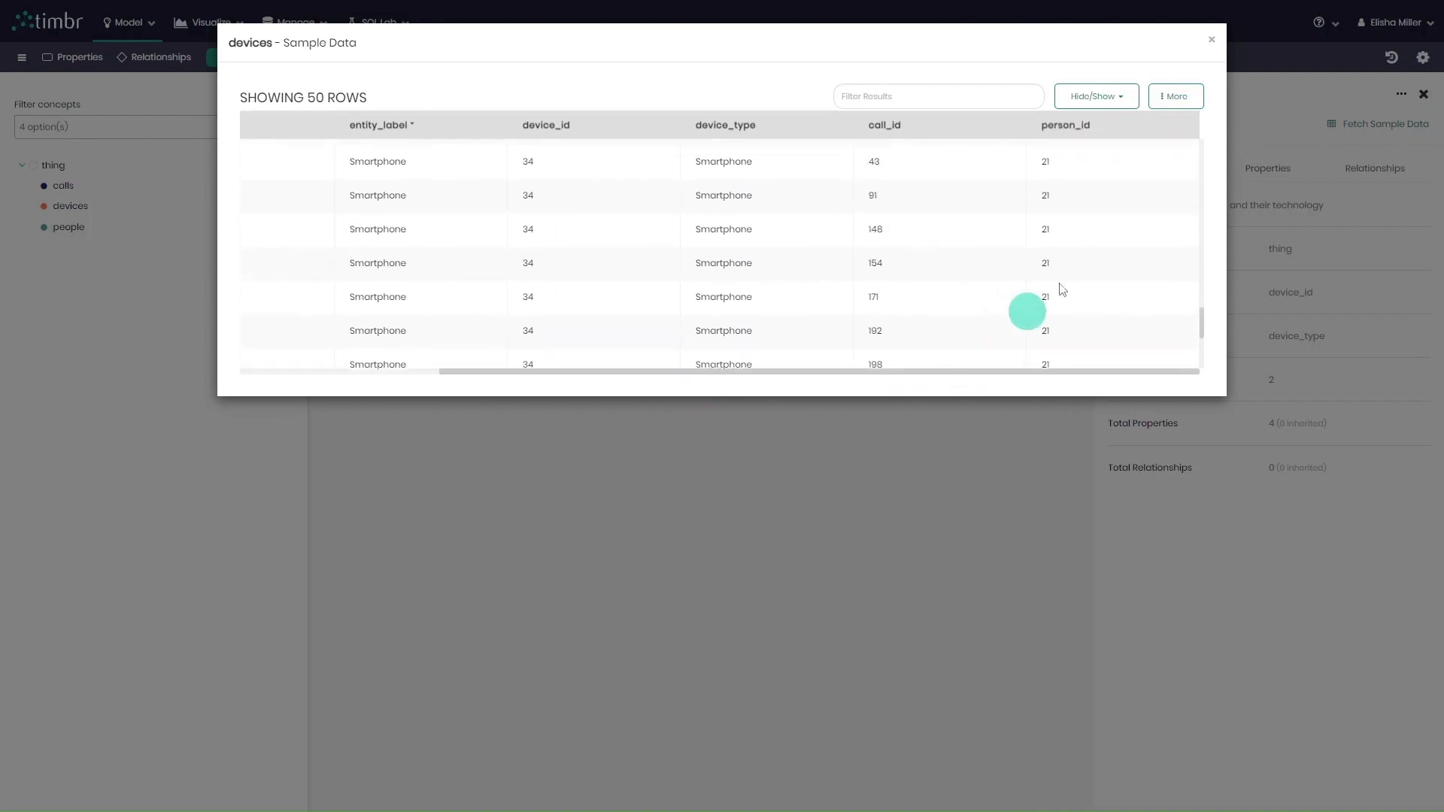
click(1213, 41)
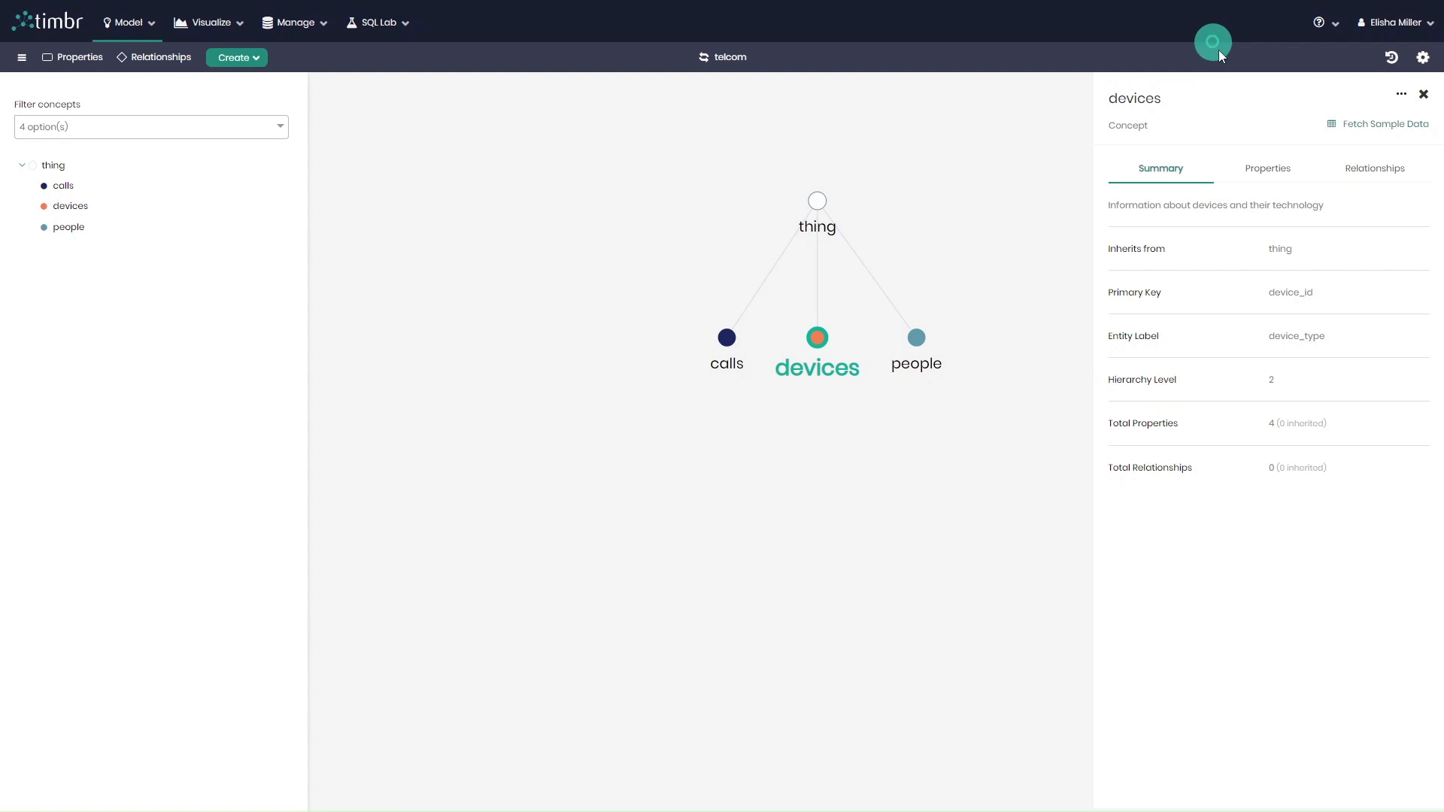
click(1423, 94)
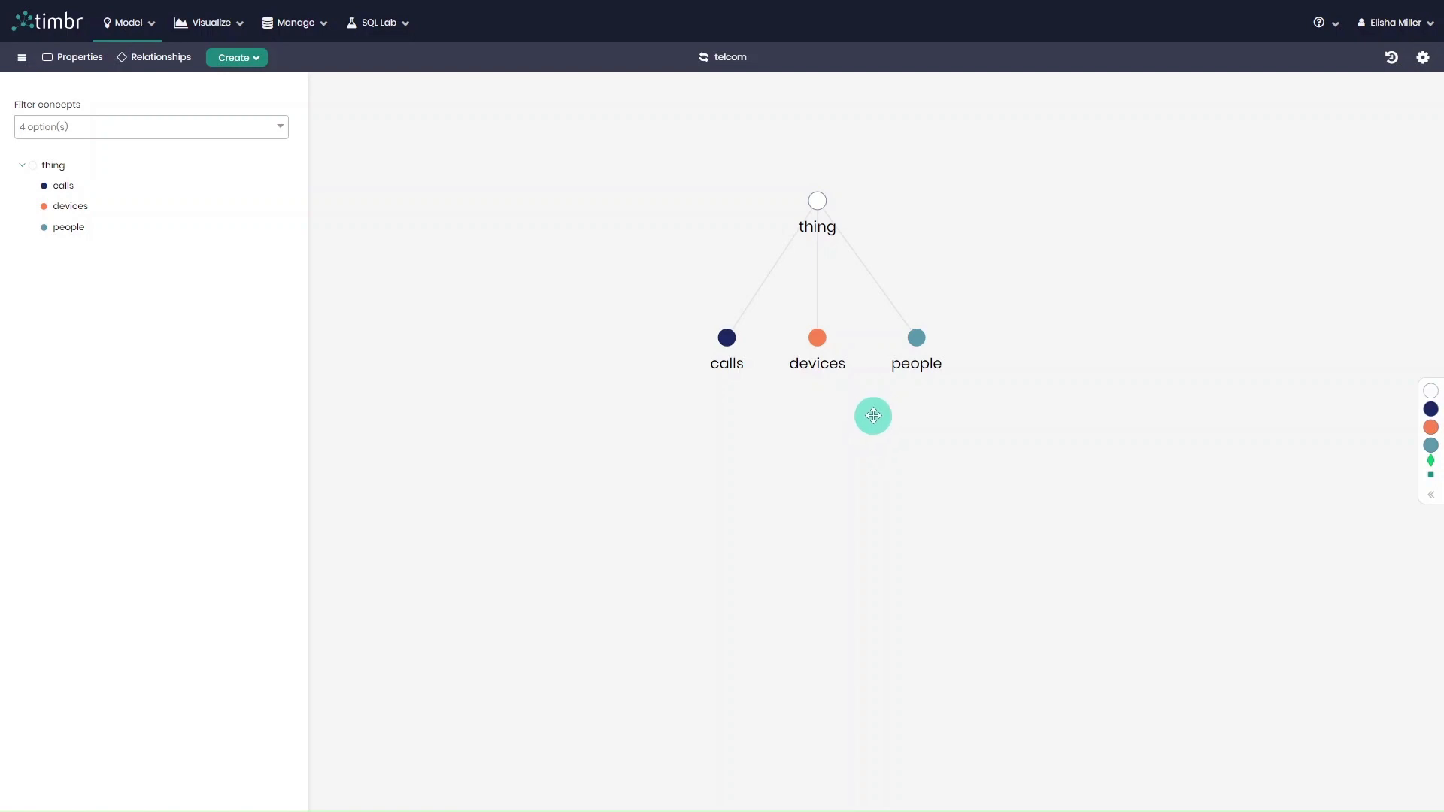
Edit the people concept and start a new relationship on it.
right_click(917, 338)
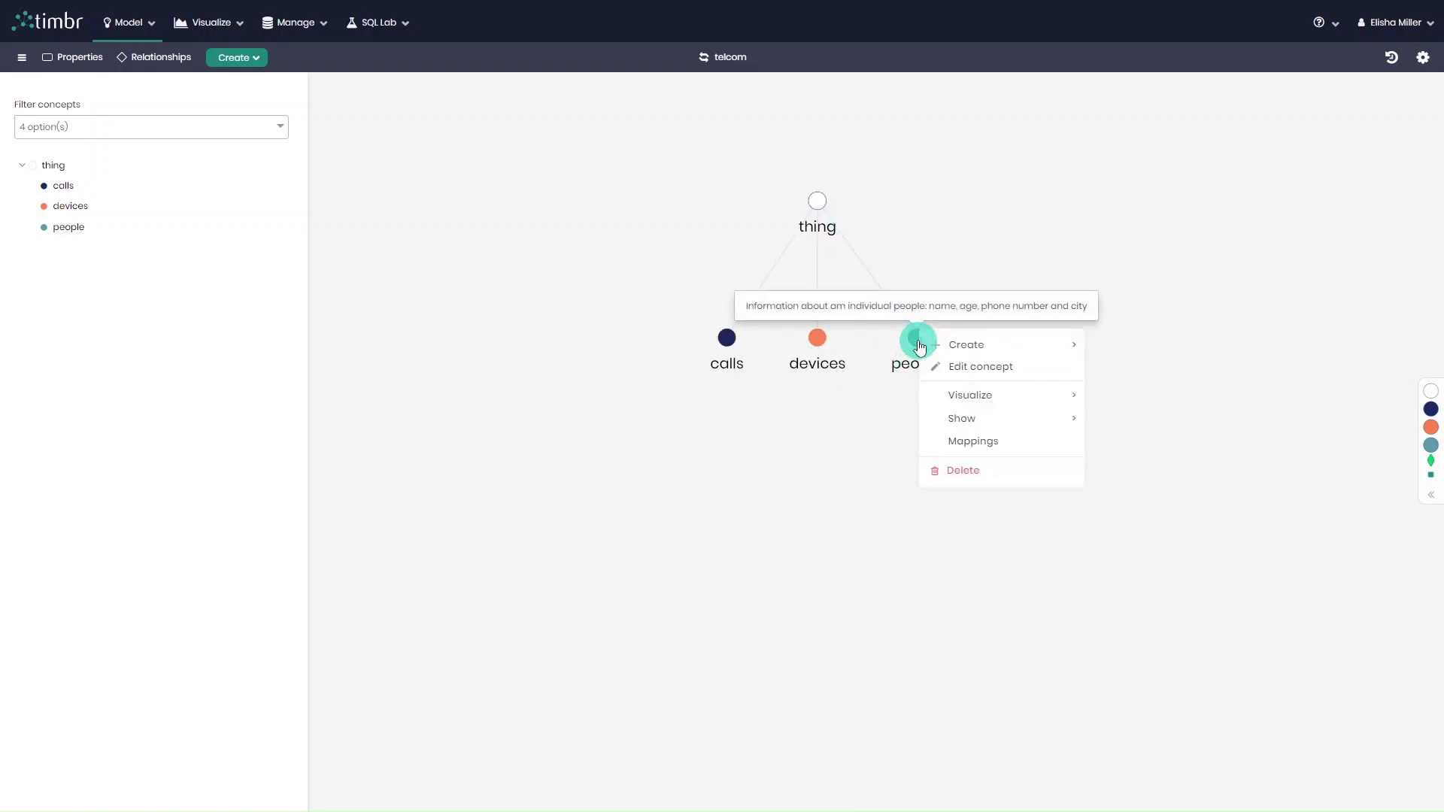
click(1030, 366)
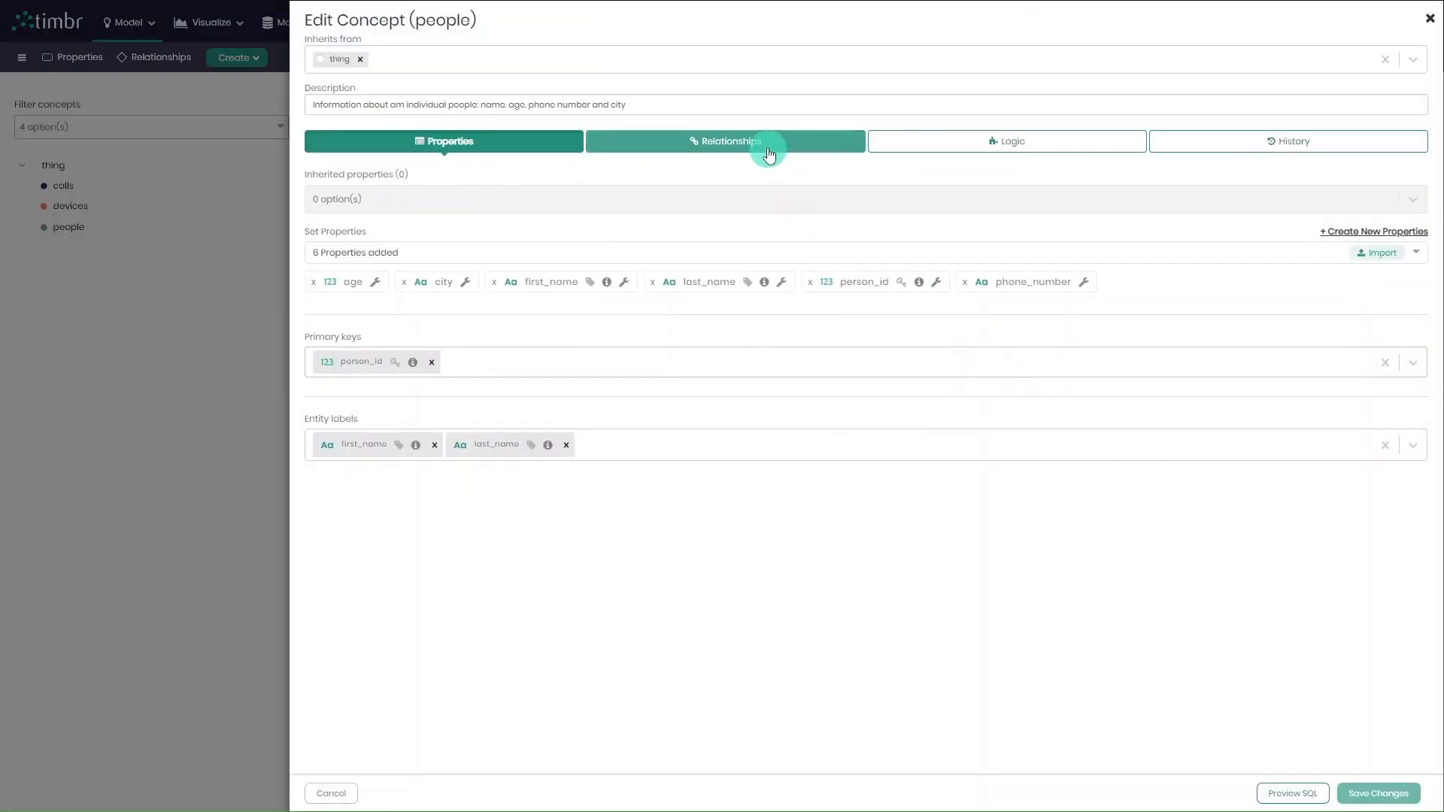
click(755, 154)
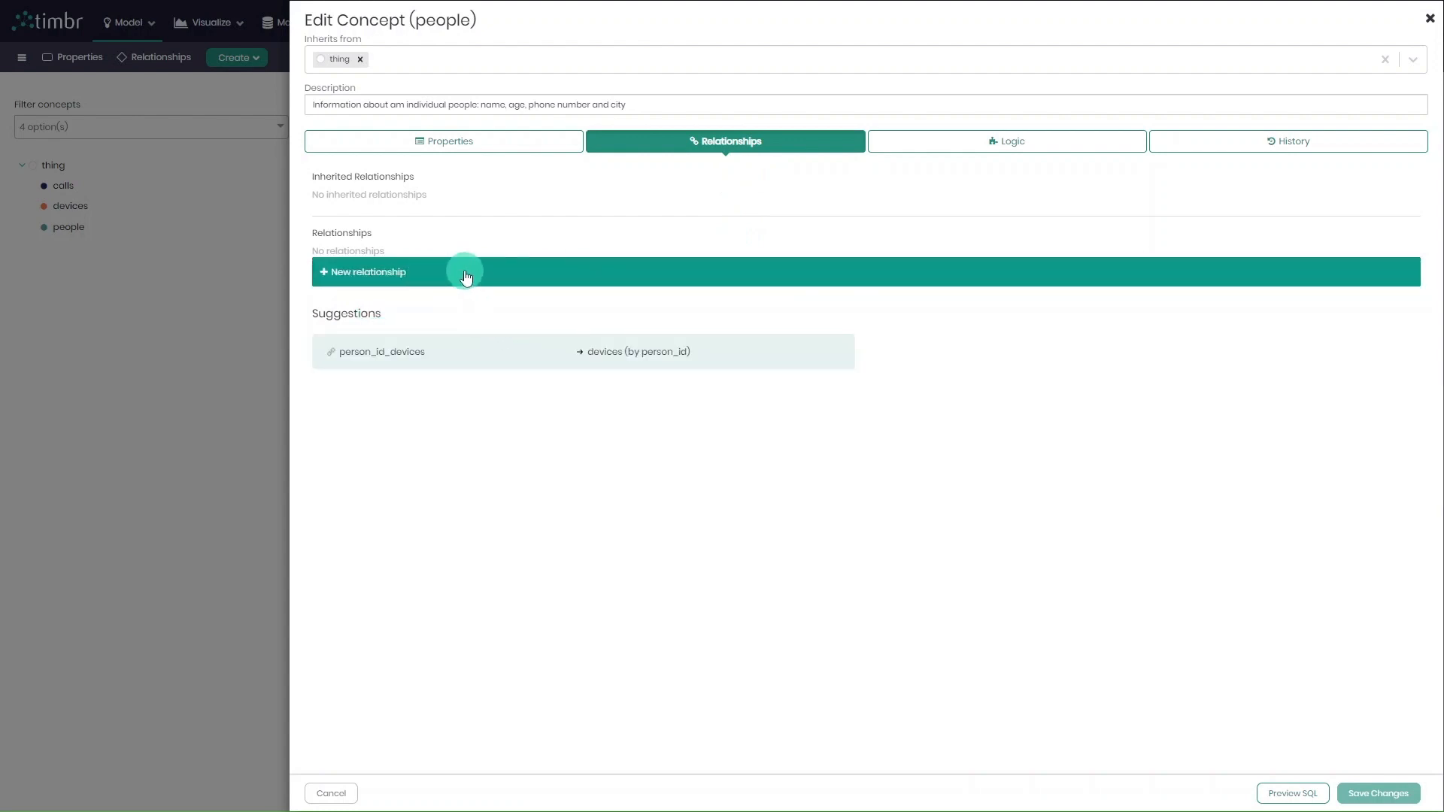
click(452, 279)
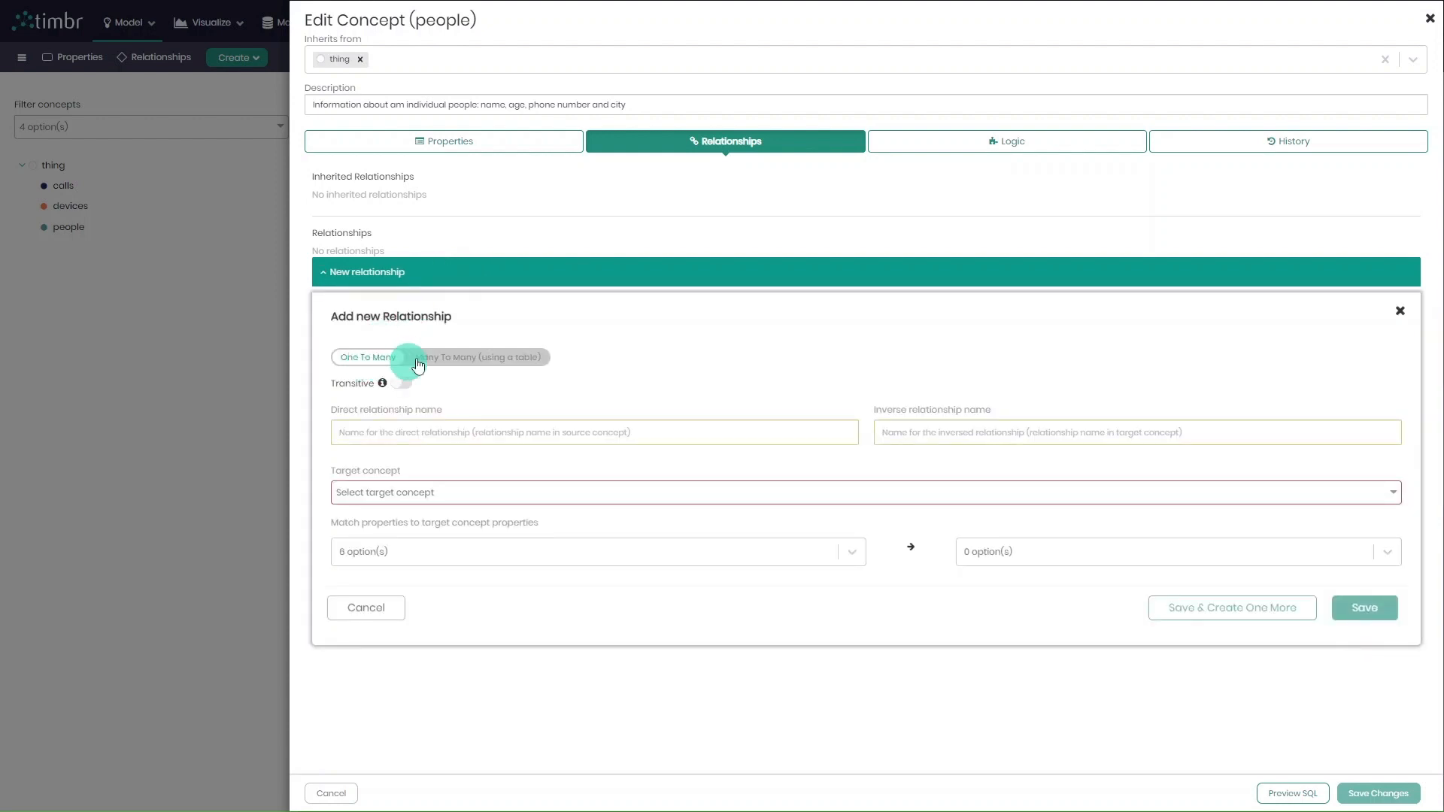
click(447, 361)
click(403, 383)
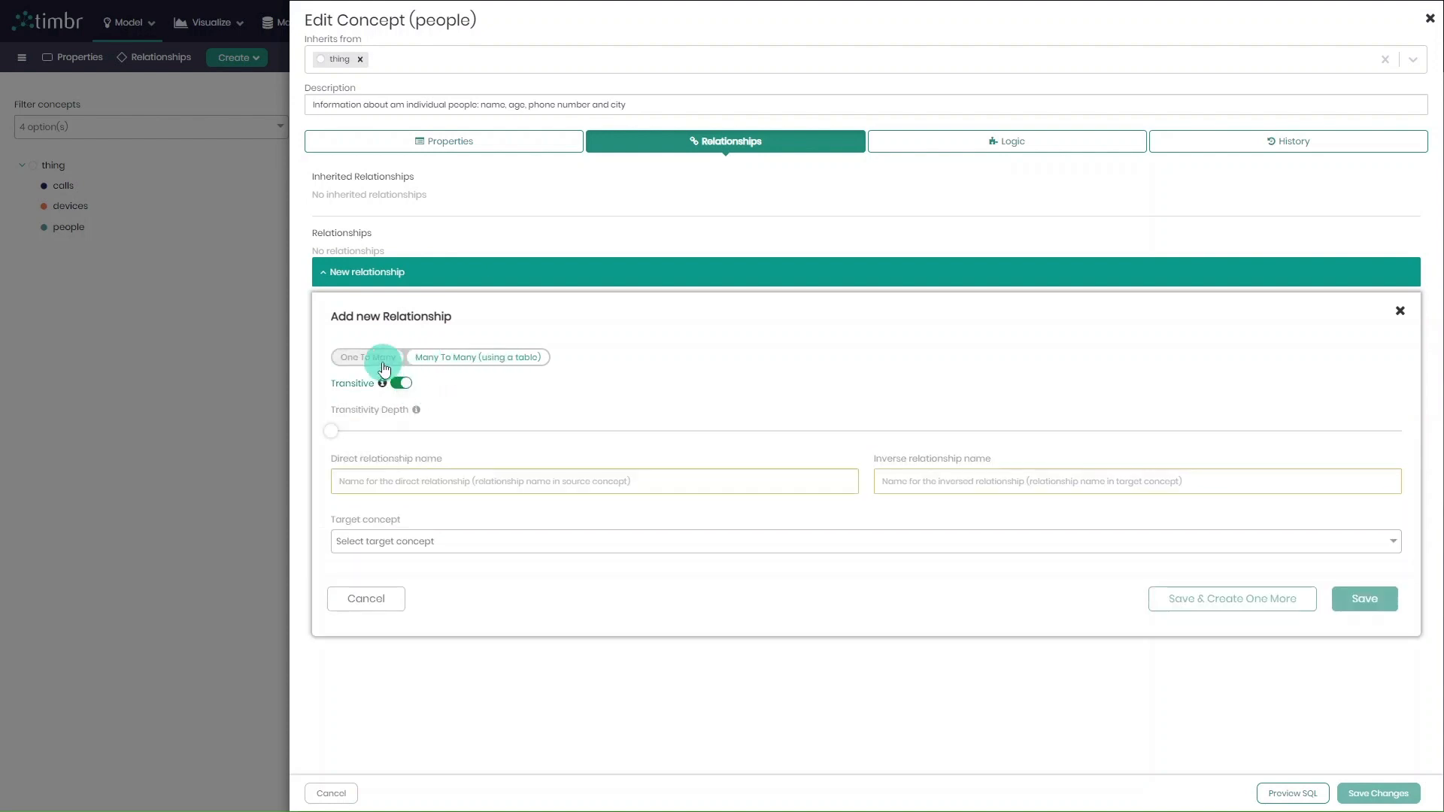
click(384, 367)
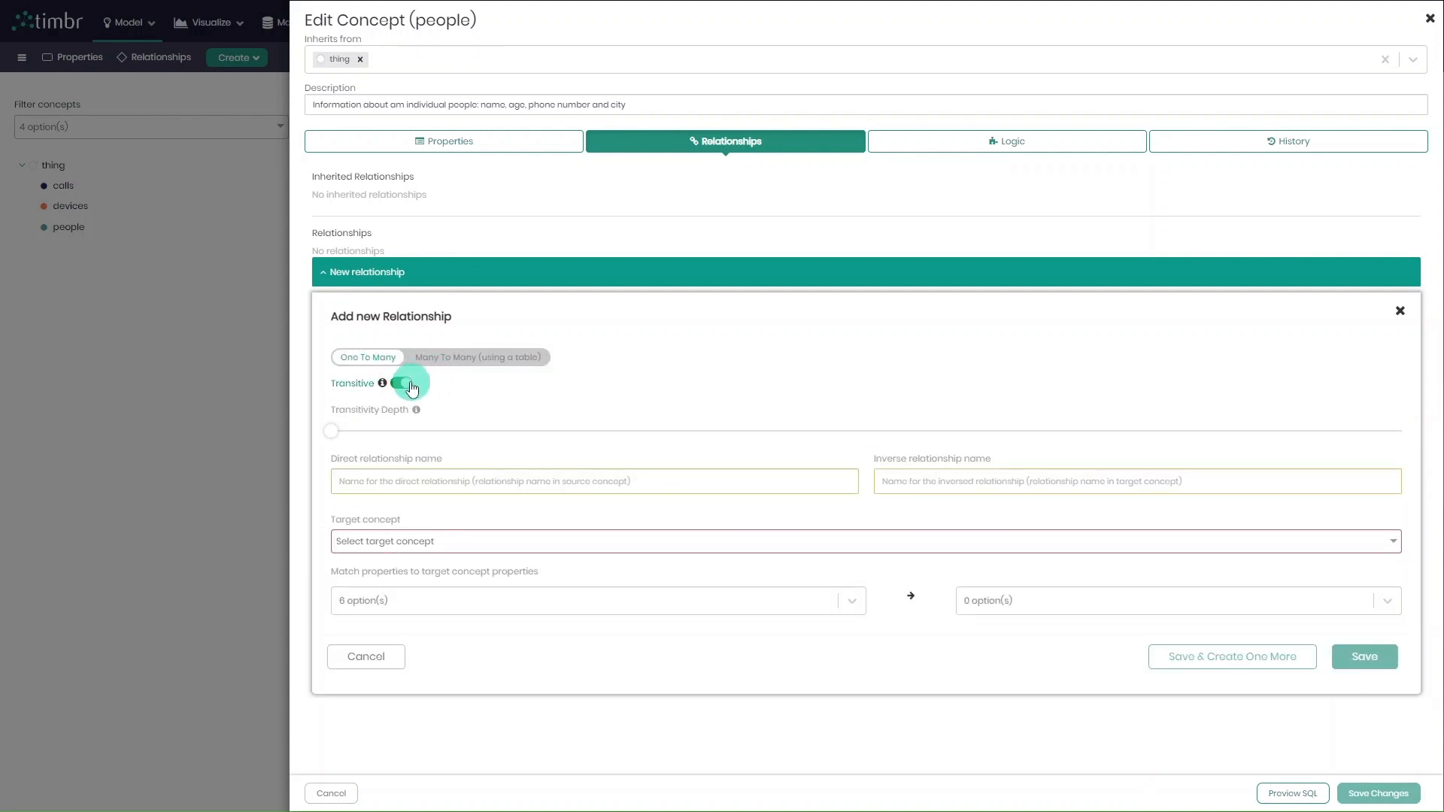
click(406, 384)
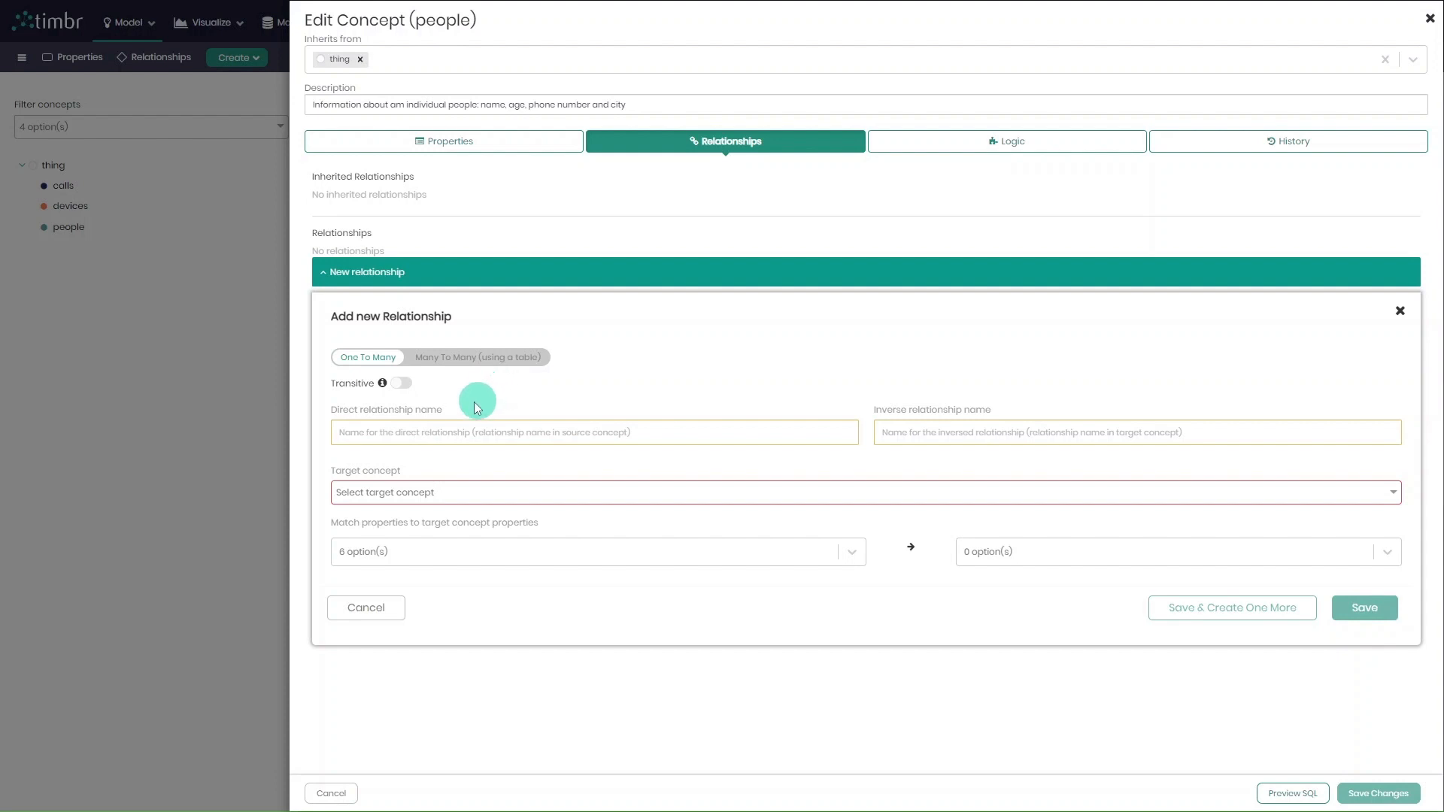
Name the direct relationship has_device and its inverse owned_by, with devices as the target concept.
click(437, 434)
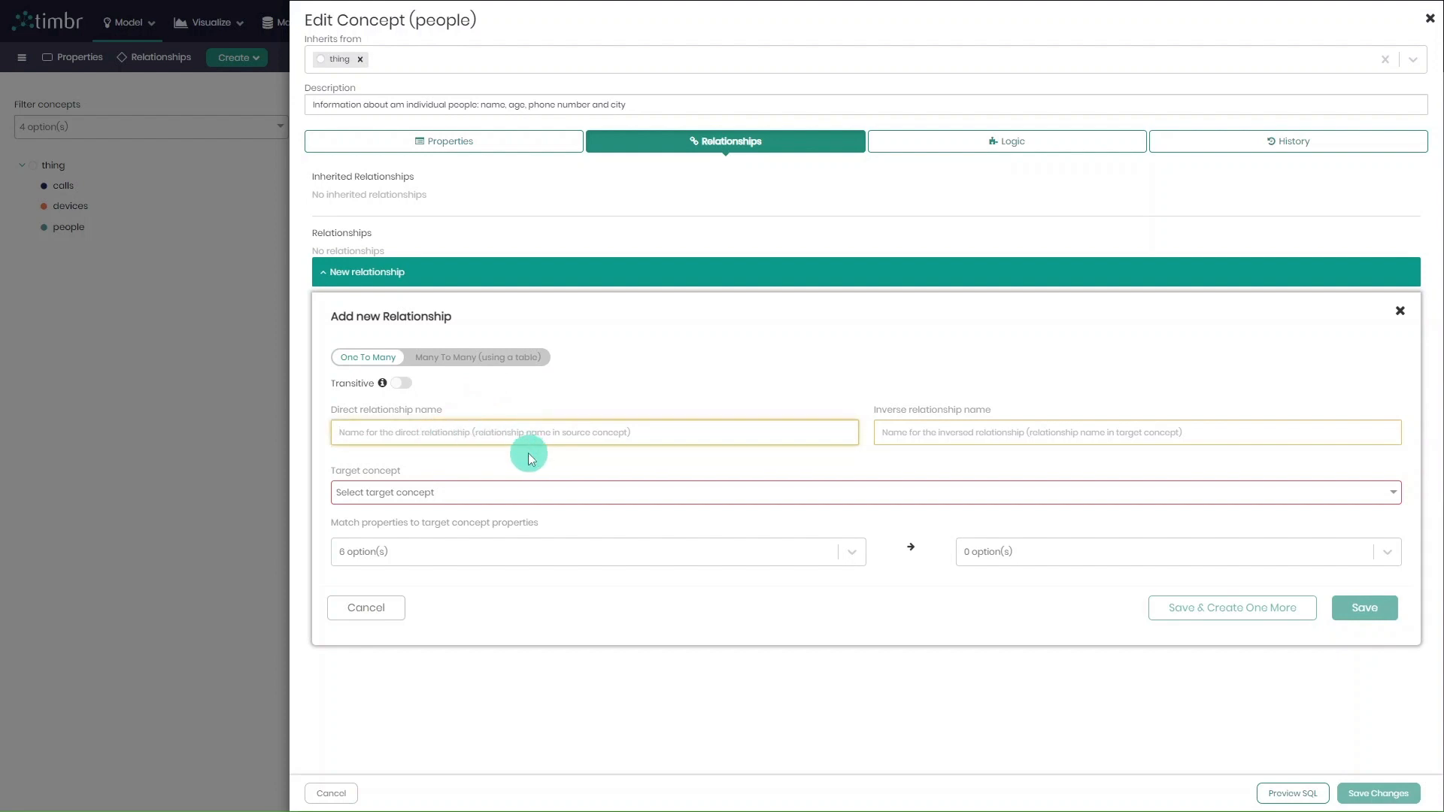
text(has)
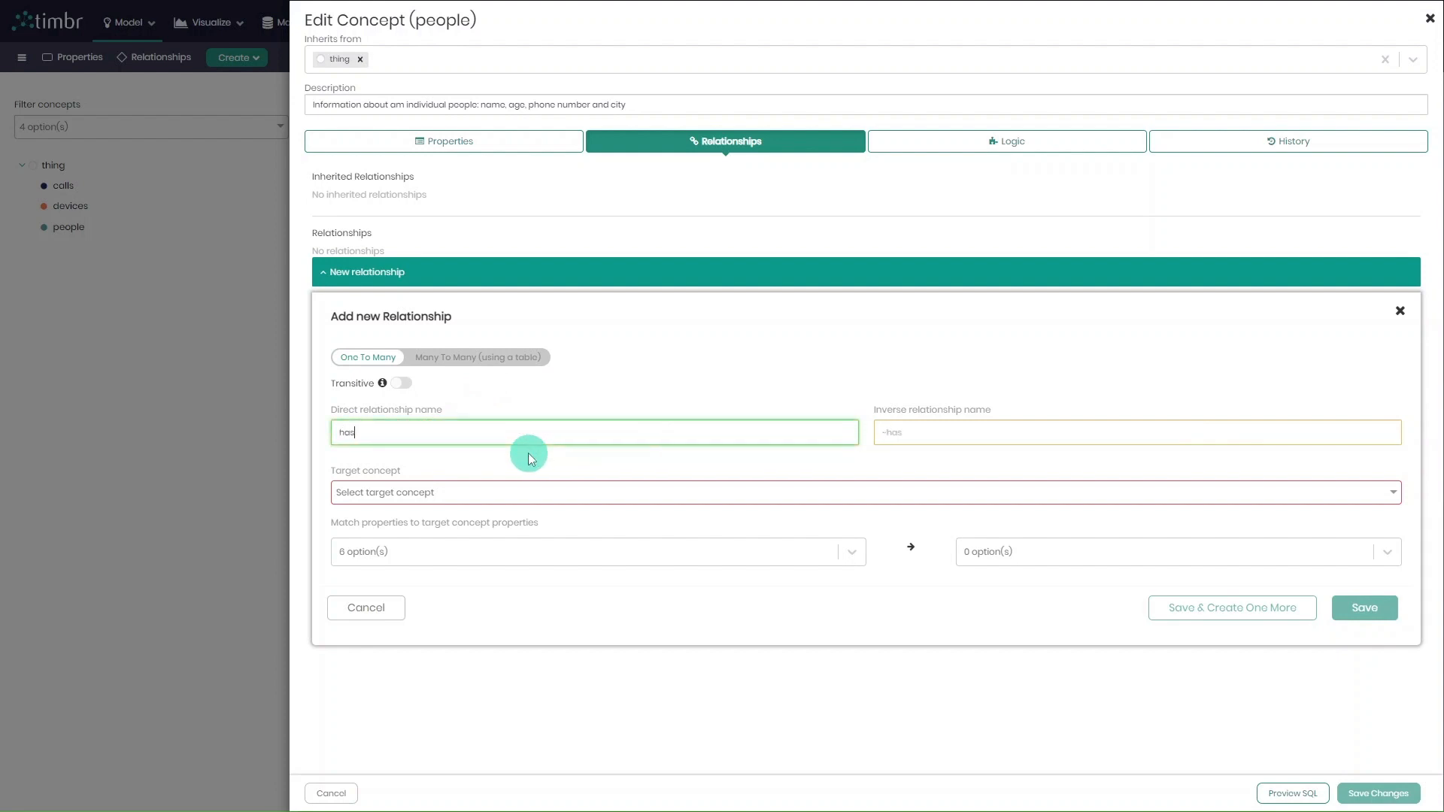
text(_device)
click(947, 433)
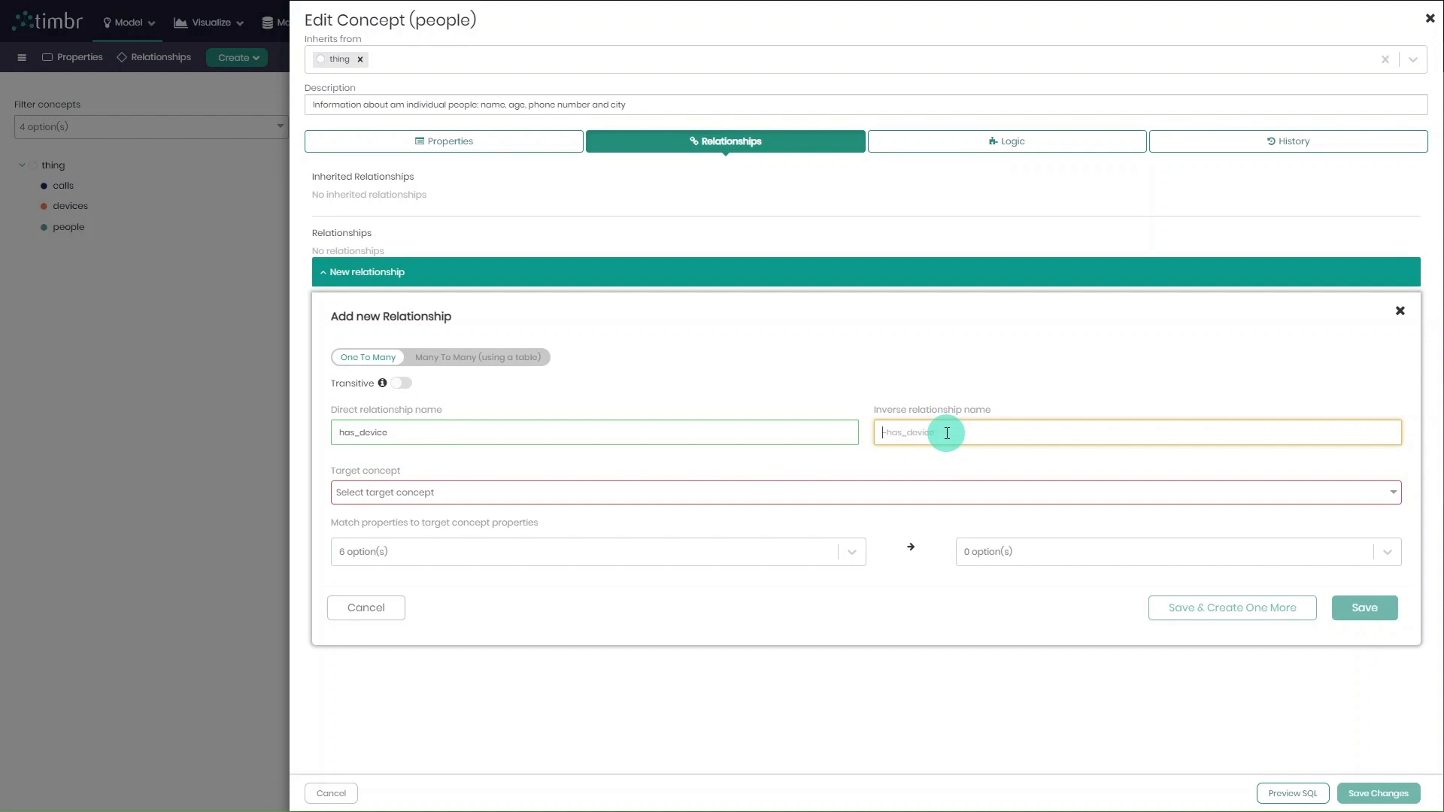
text(owned_by)
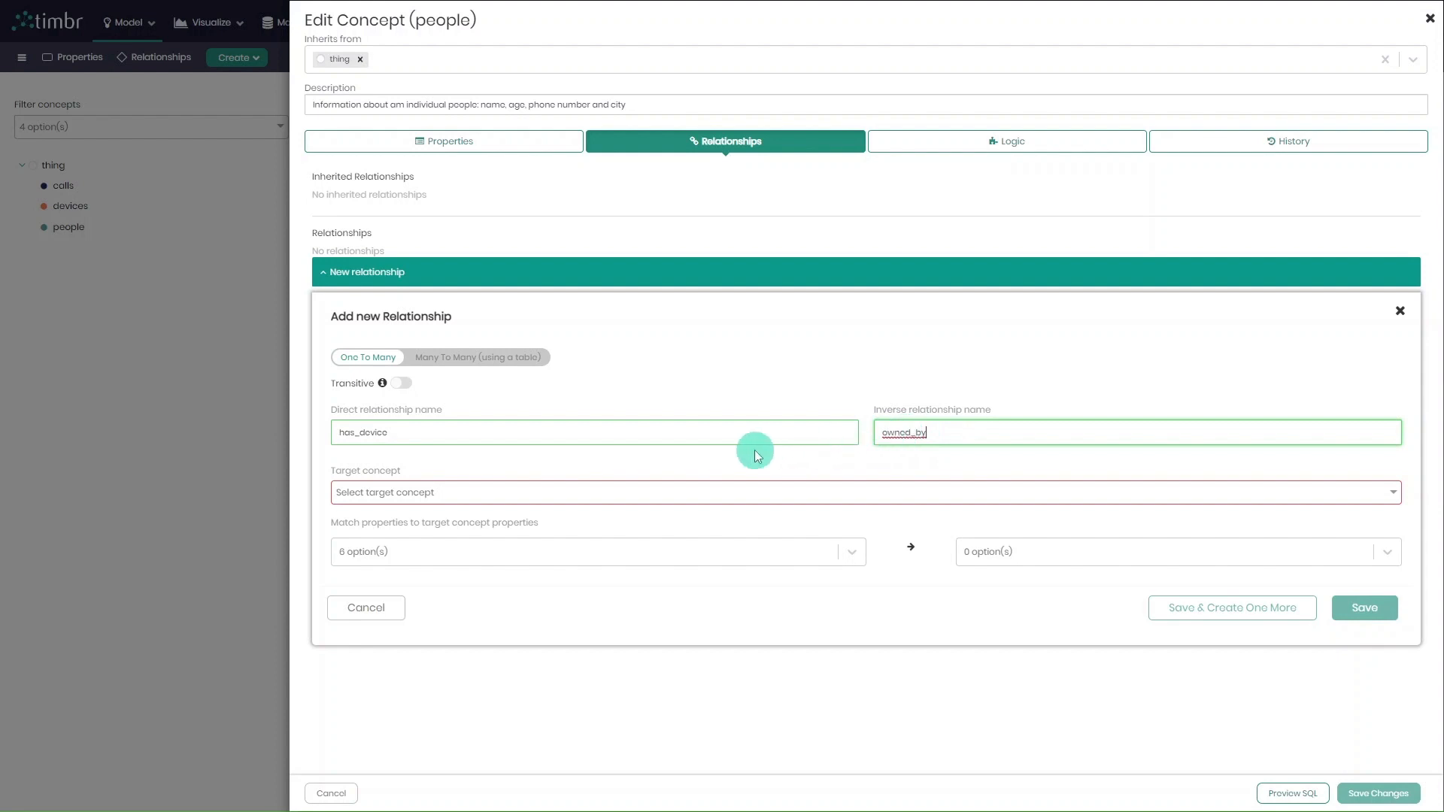
click(611, 488)
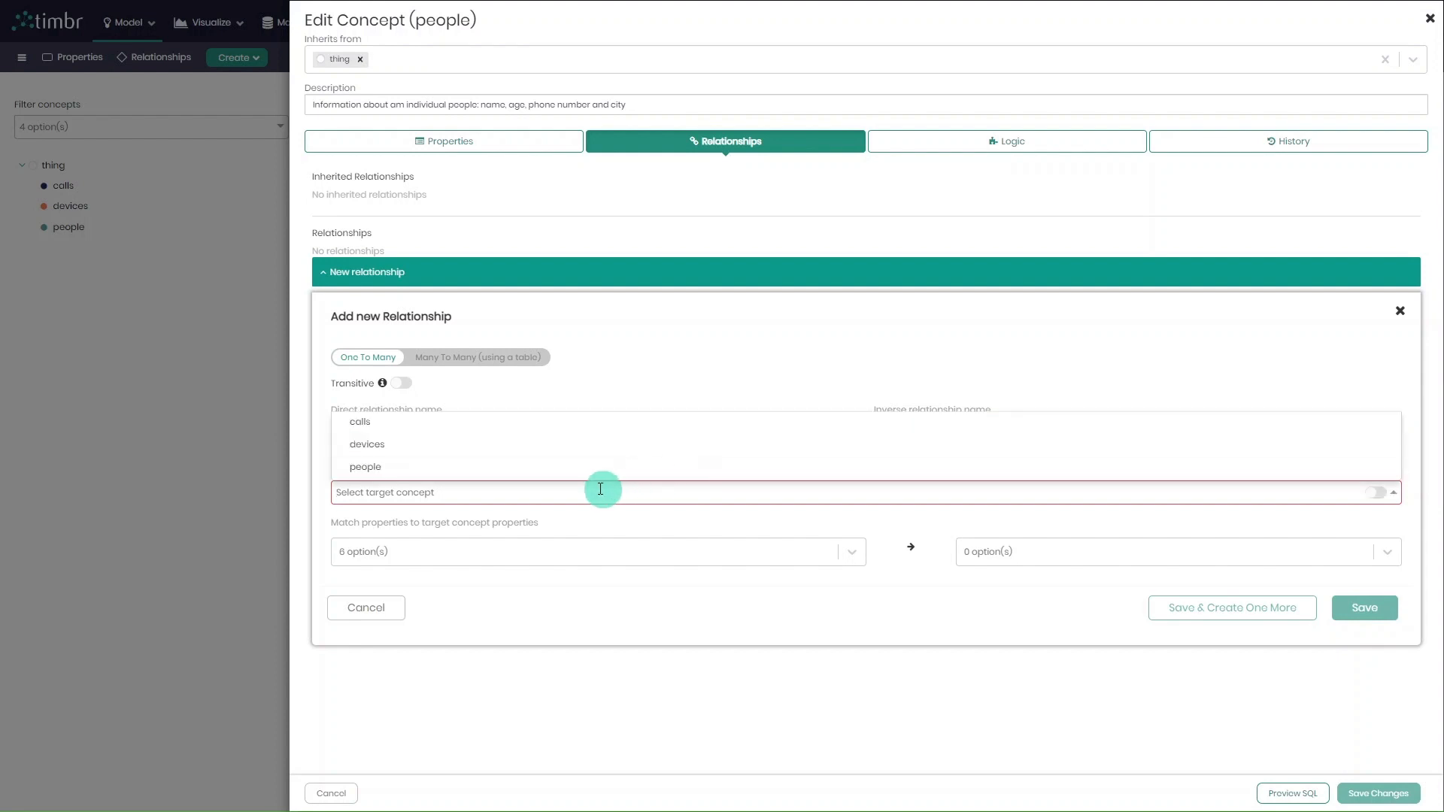
click(471, 448)
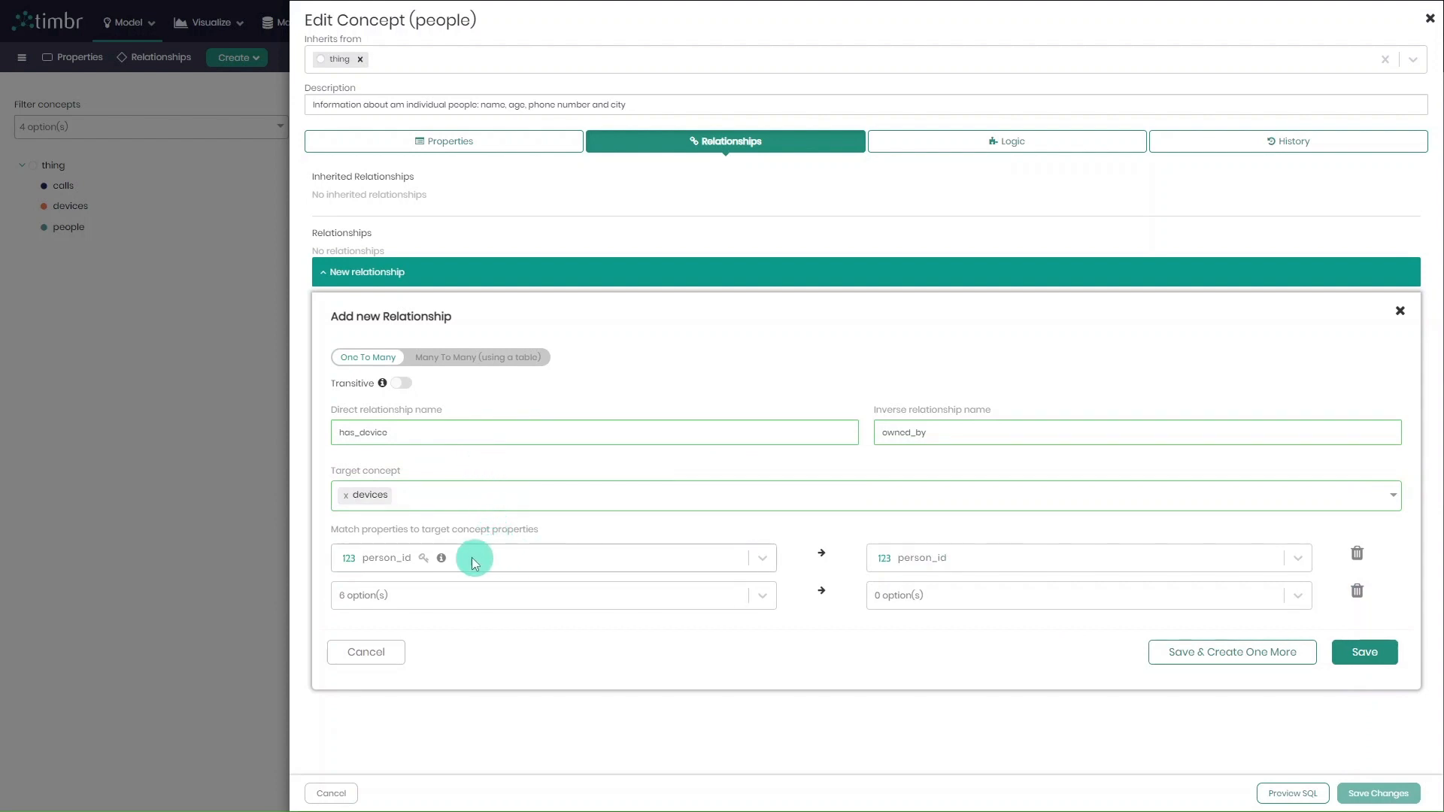
Match person_id in people to person_id in devices, and save the relationship and the concept changes.
click(656, 558)
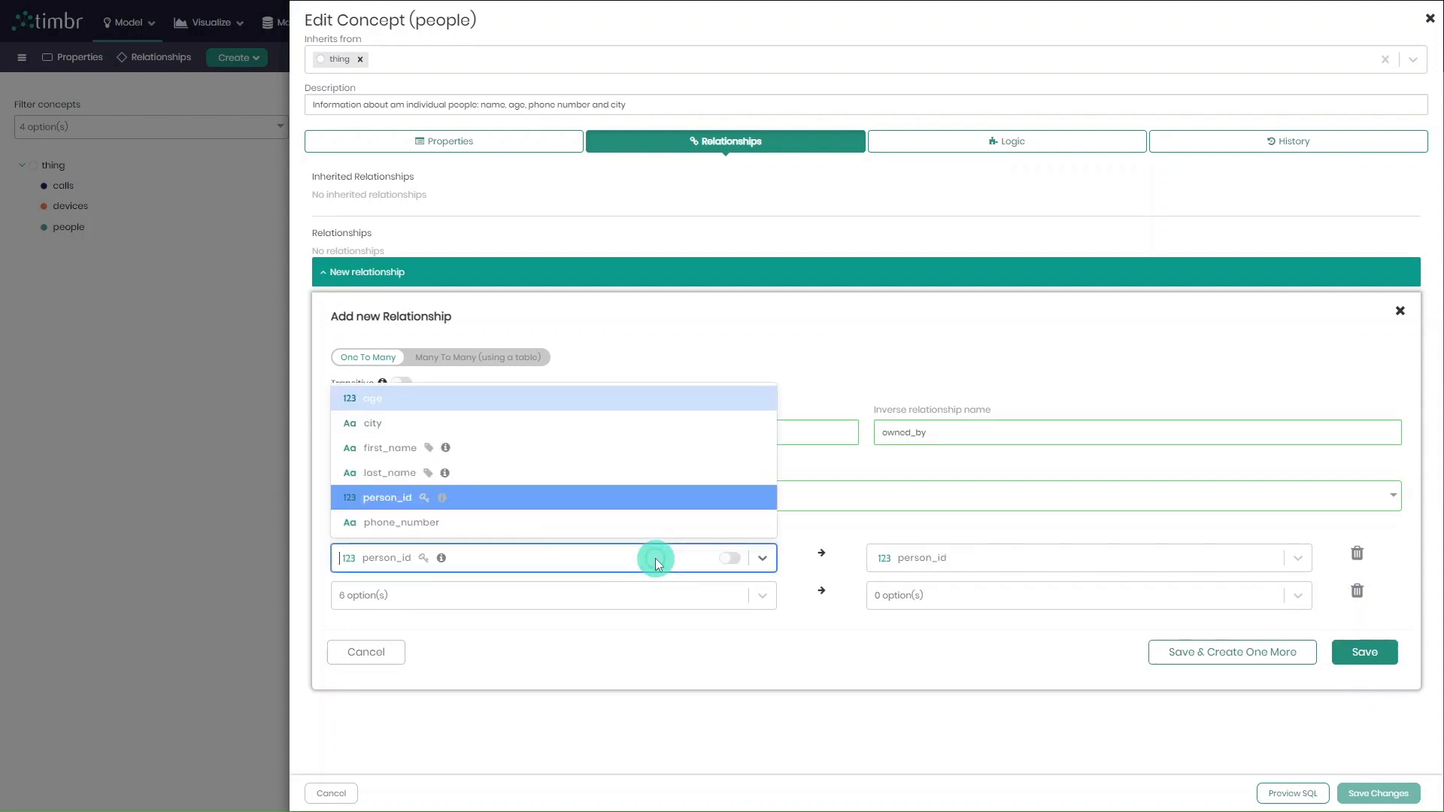
click(723, 500)
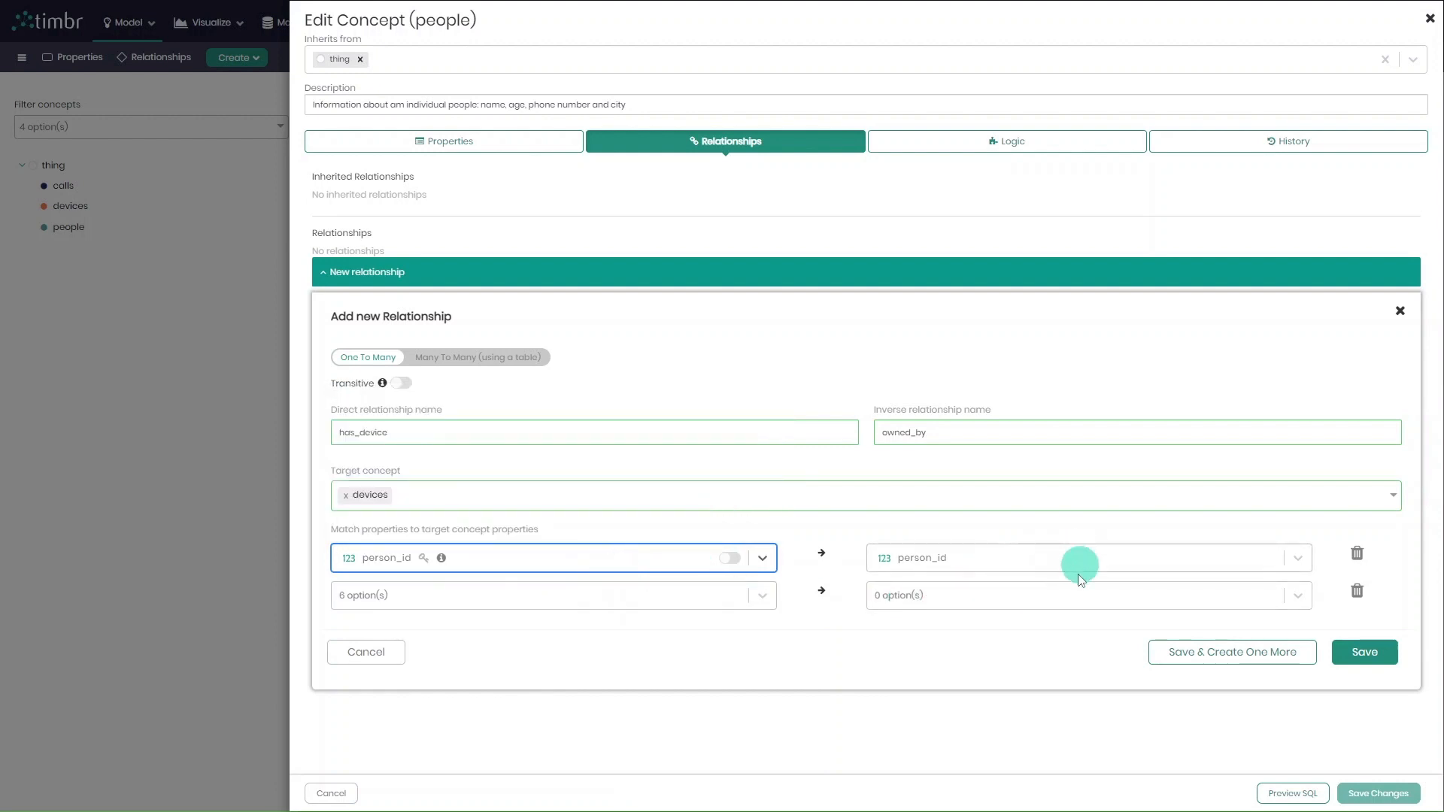
click(1082, 620)
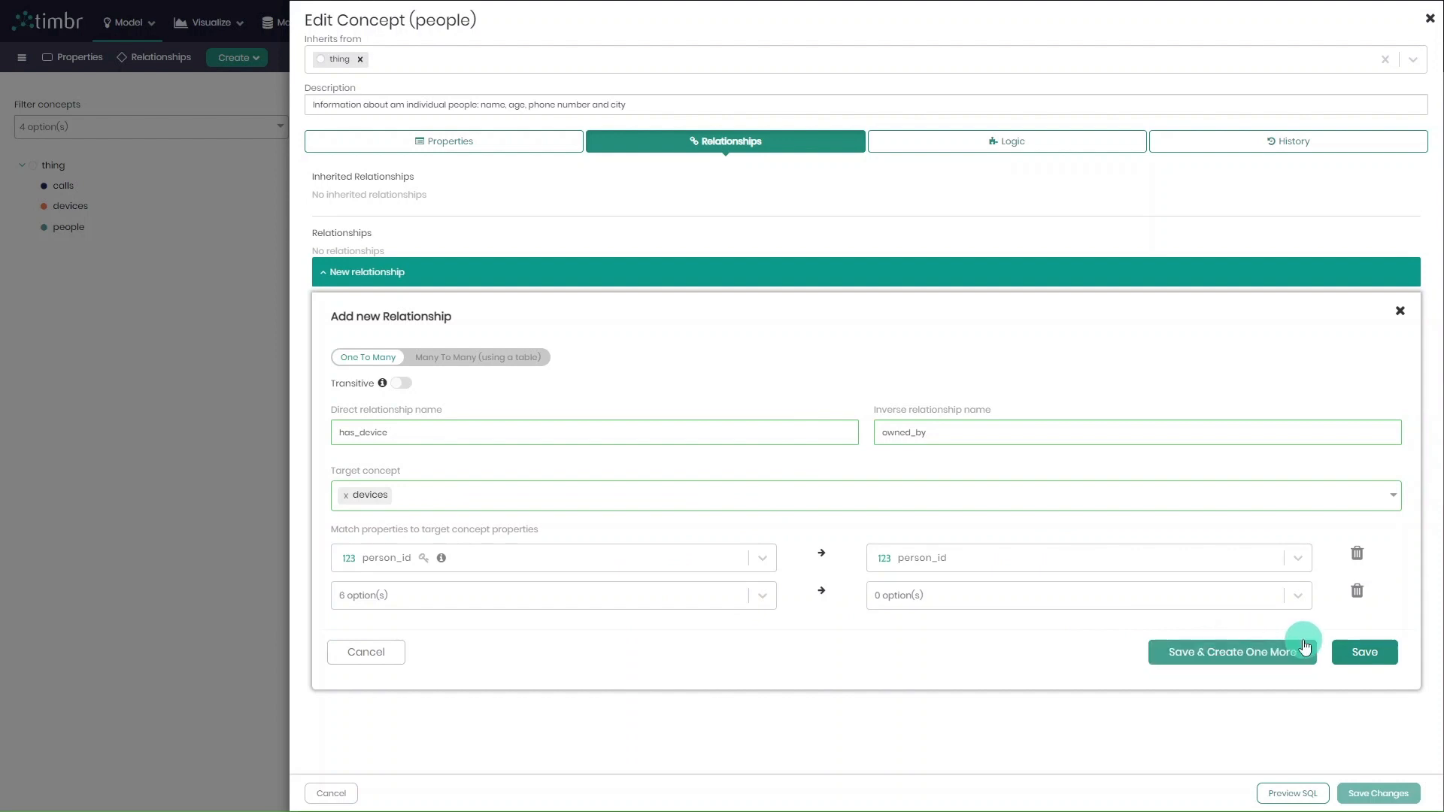
click(1391, 657)
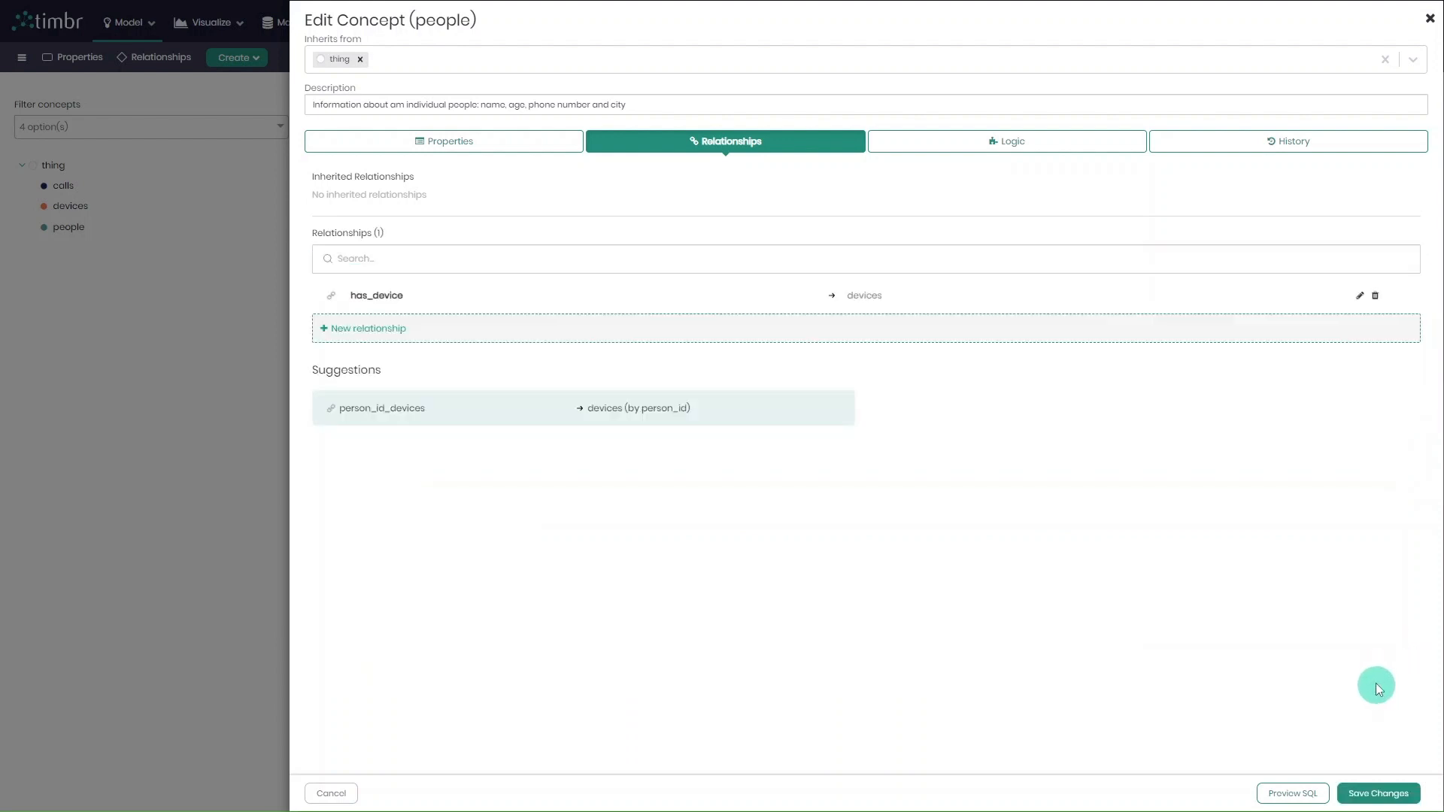
click(1391, 794)
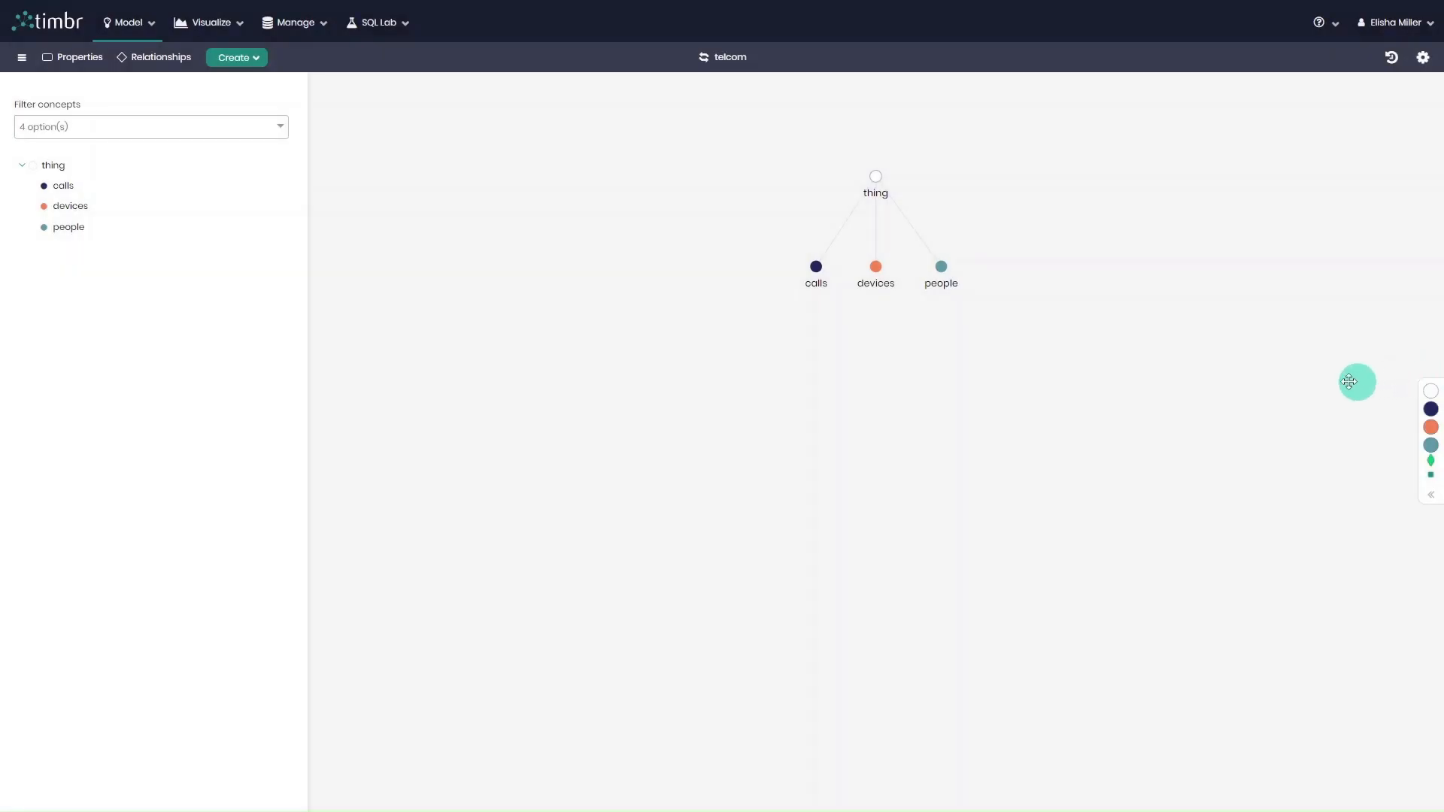
Show all relationships in a new graph and spread the received_call and made_call nodes apart.
click(174, 58)
click(300, 110)
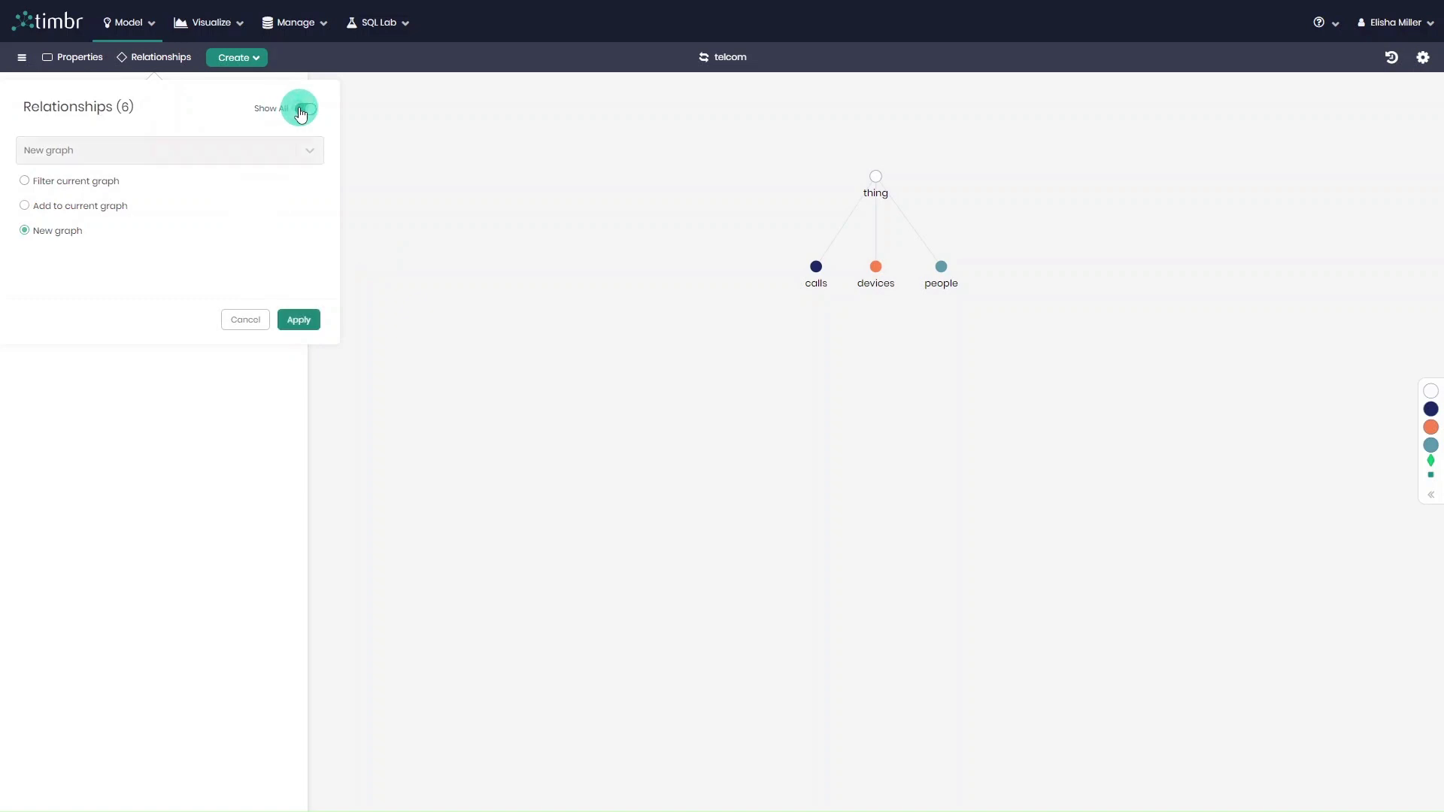
click(298, 319)
scroll(705, 440, up, 3)
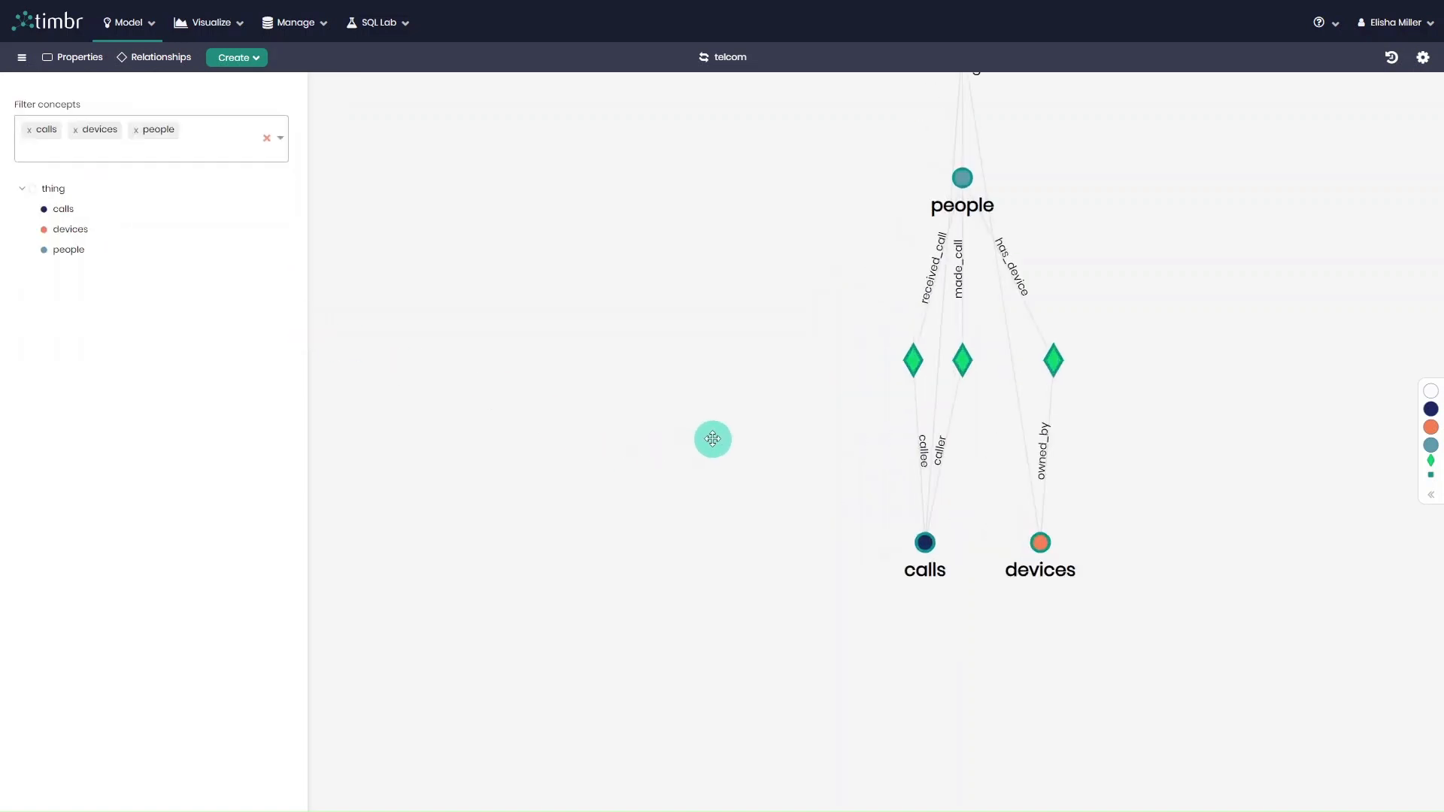
drag(771, 407, 644, 487)
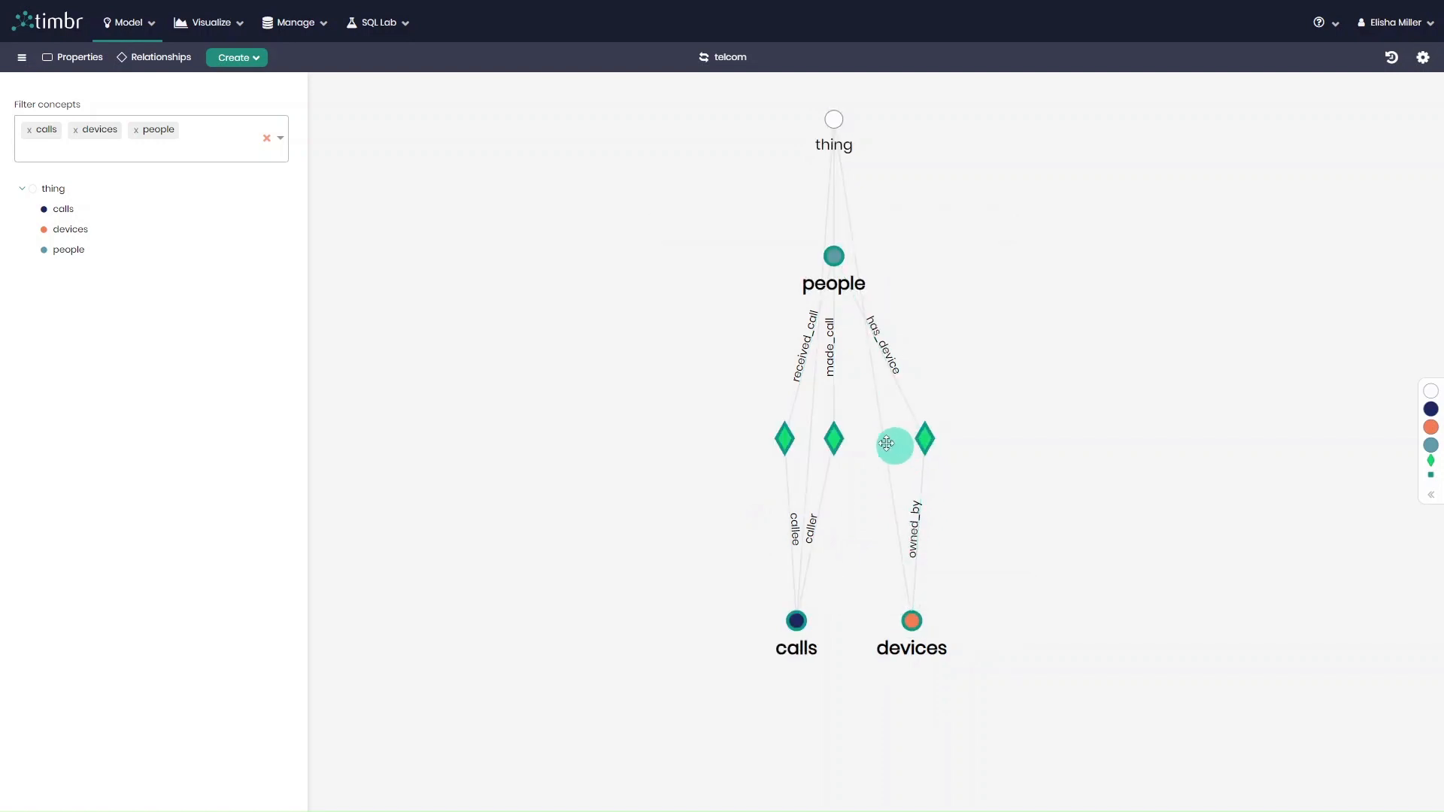
drag(833, 439, 756, 438)
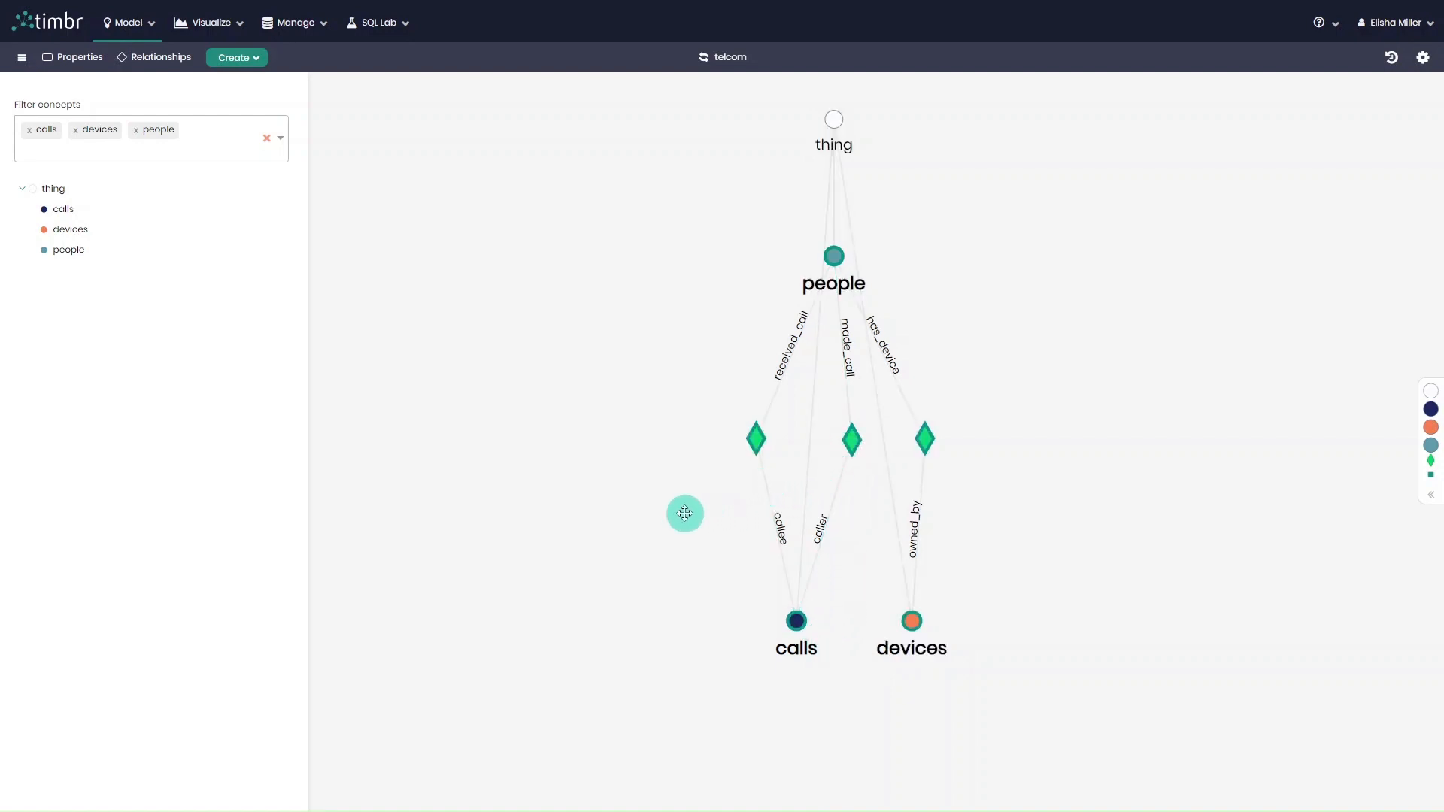
Open the SQL query editor for telcom and select the people table from the dtimbr schema.
click(397, 23)
click(416, 55)
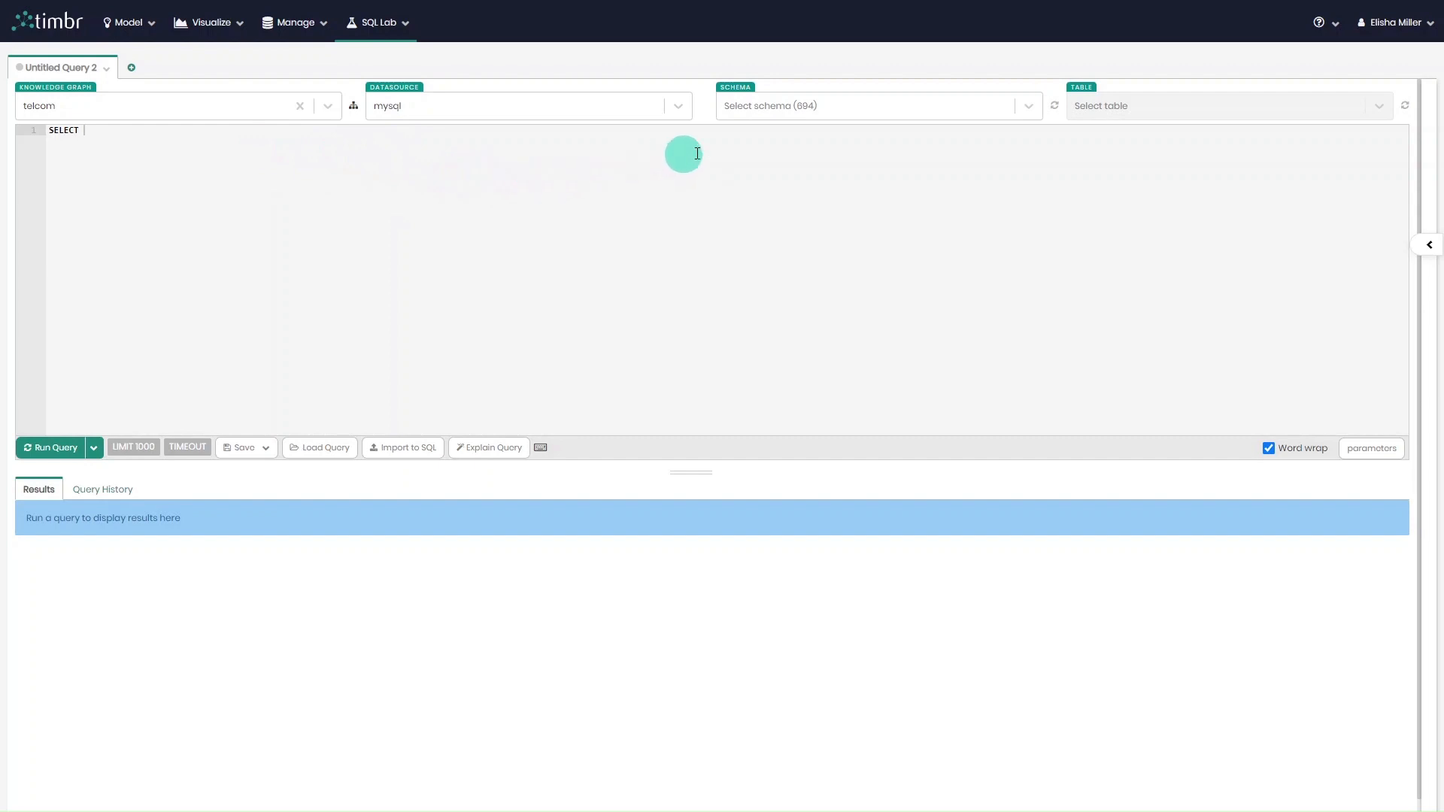
click(792, 113)
text(dt)
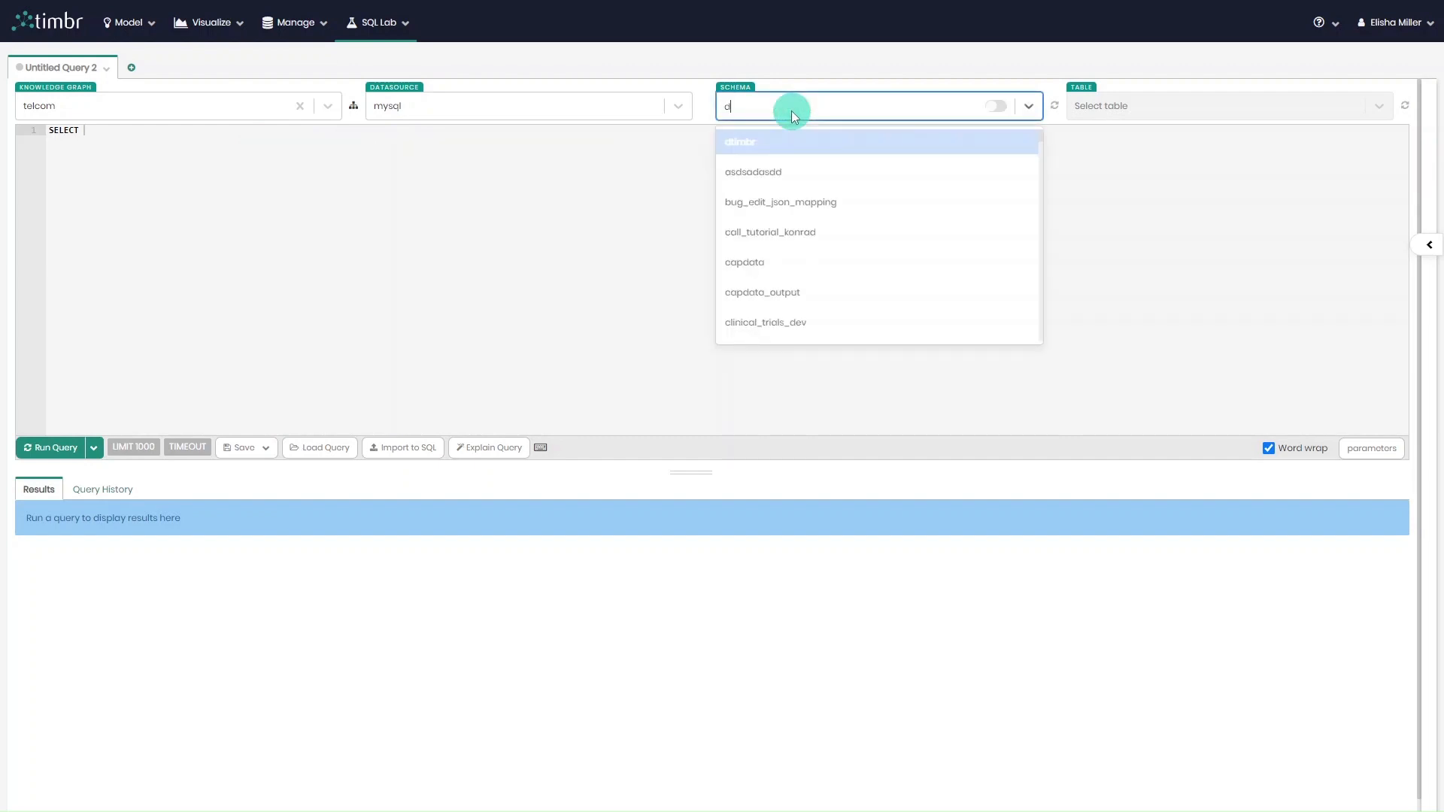
click(803, 142)
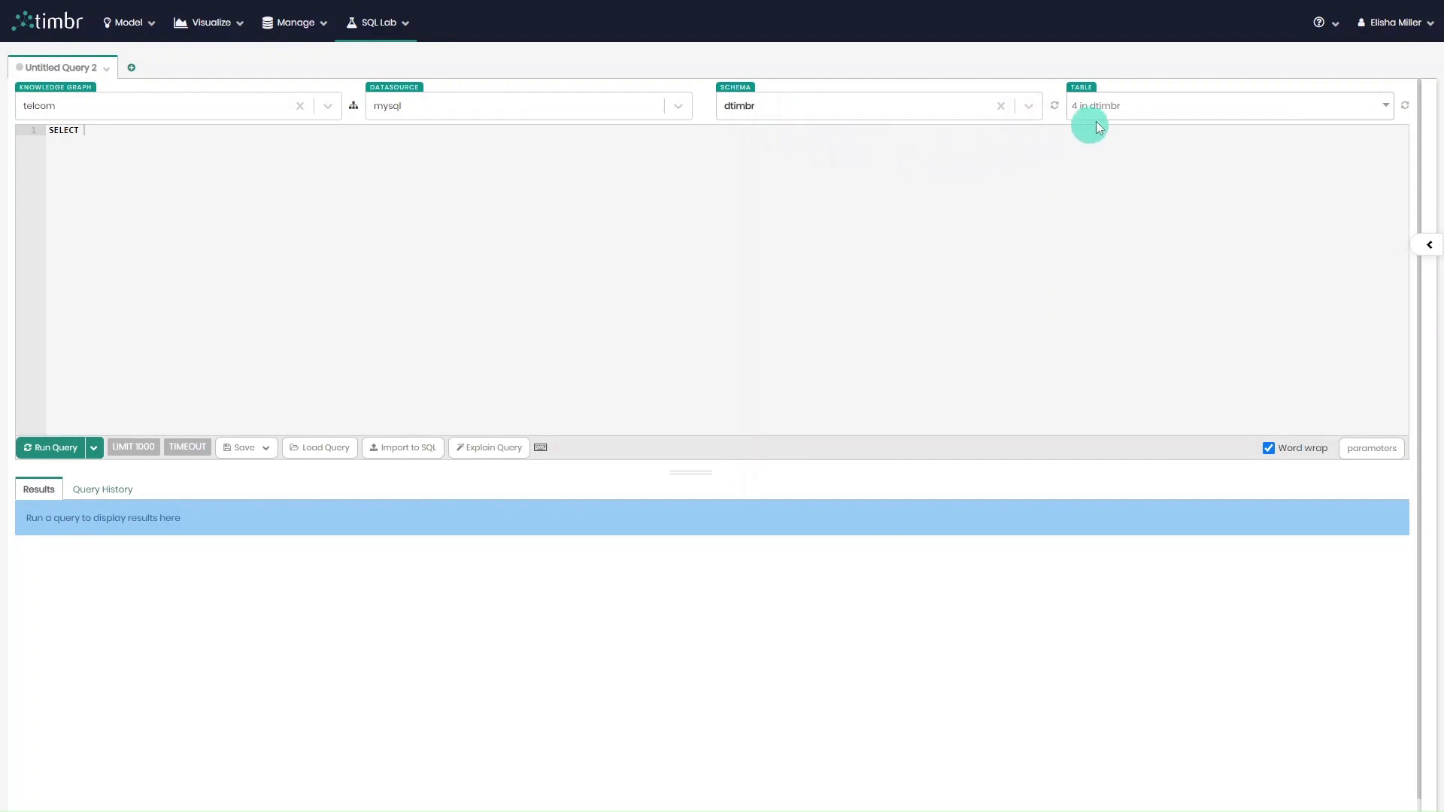
click(1113, 106)
click(1128, 204)
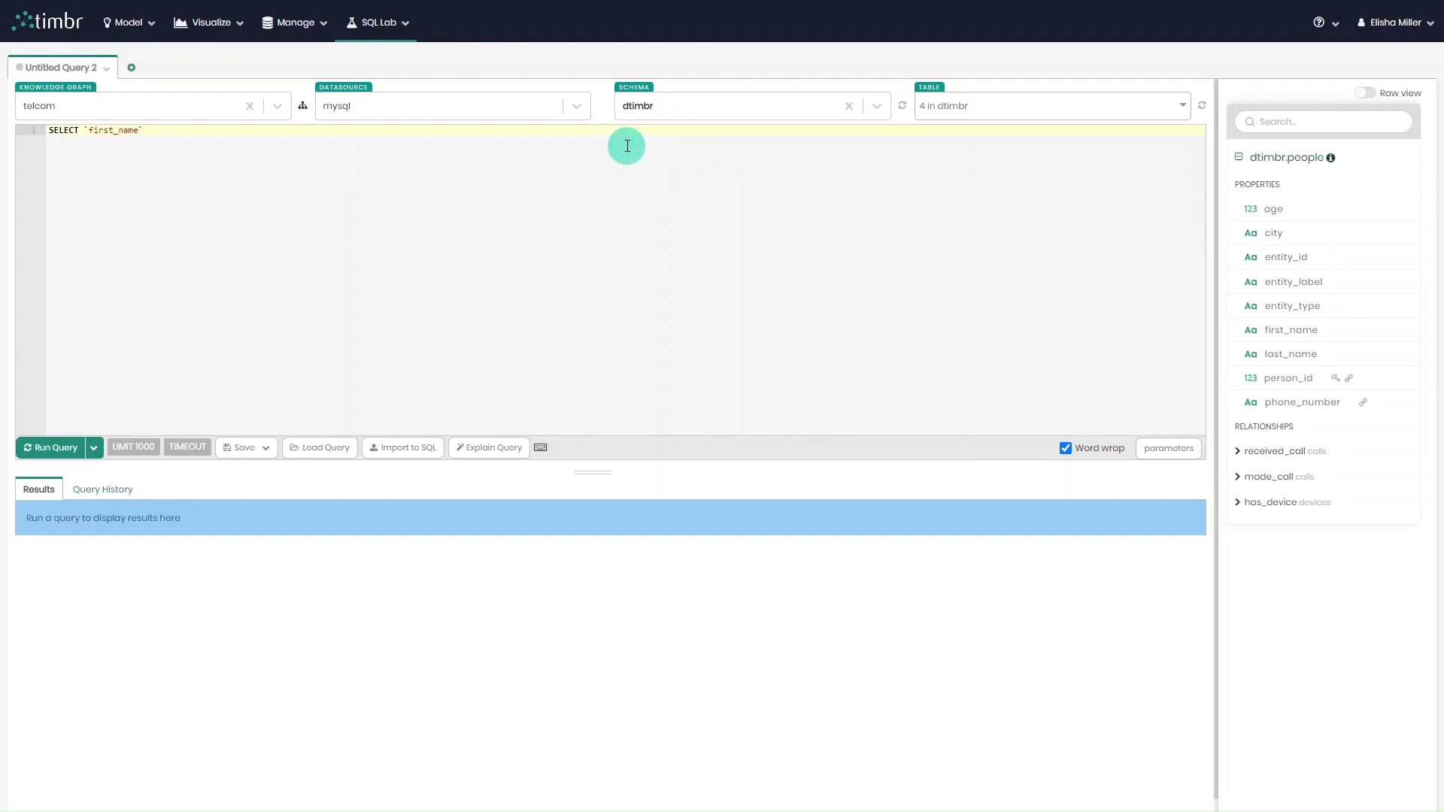
List `first_name`, `age`, `city` and `has_device[devices].device_type` in the query's SELECT clause.
text(, `age)
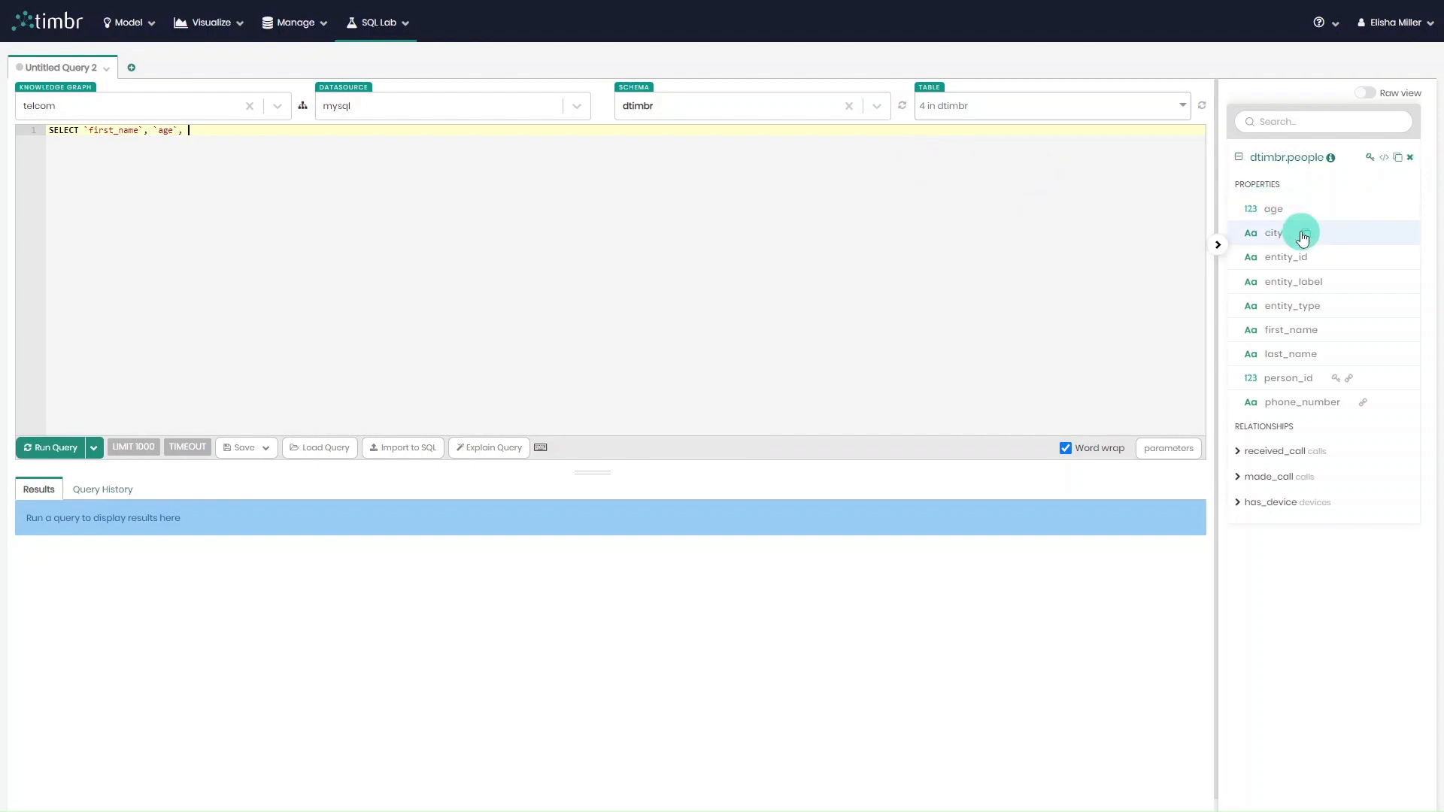
text(,)
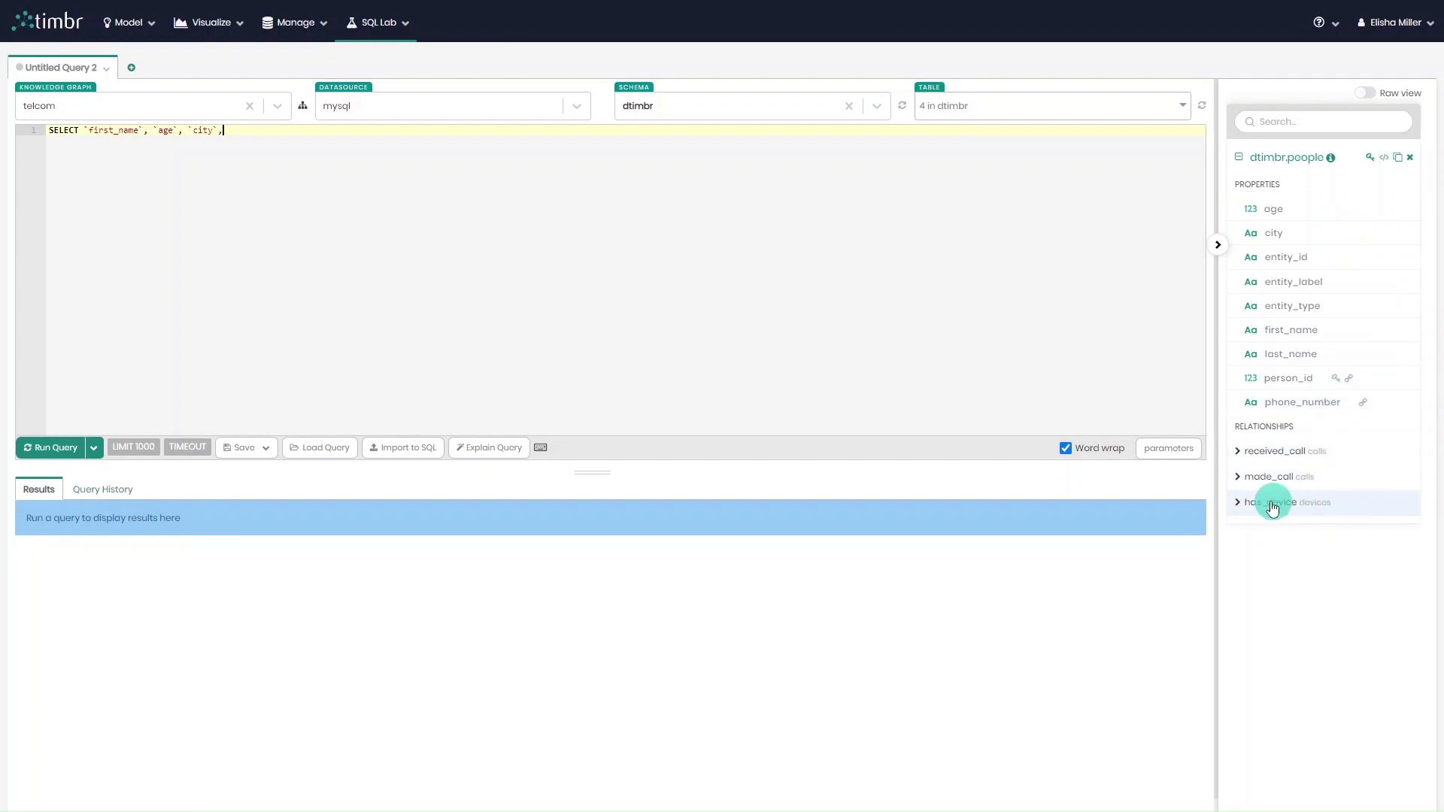
click(1239, 503)
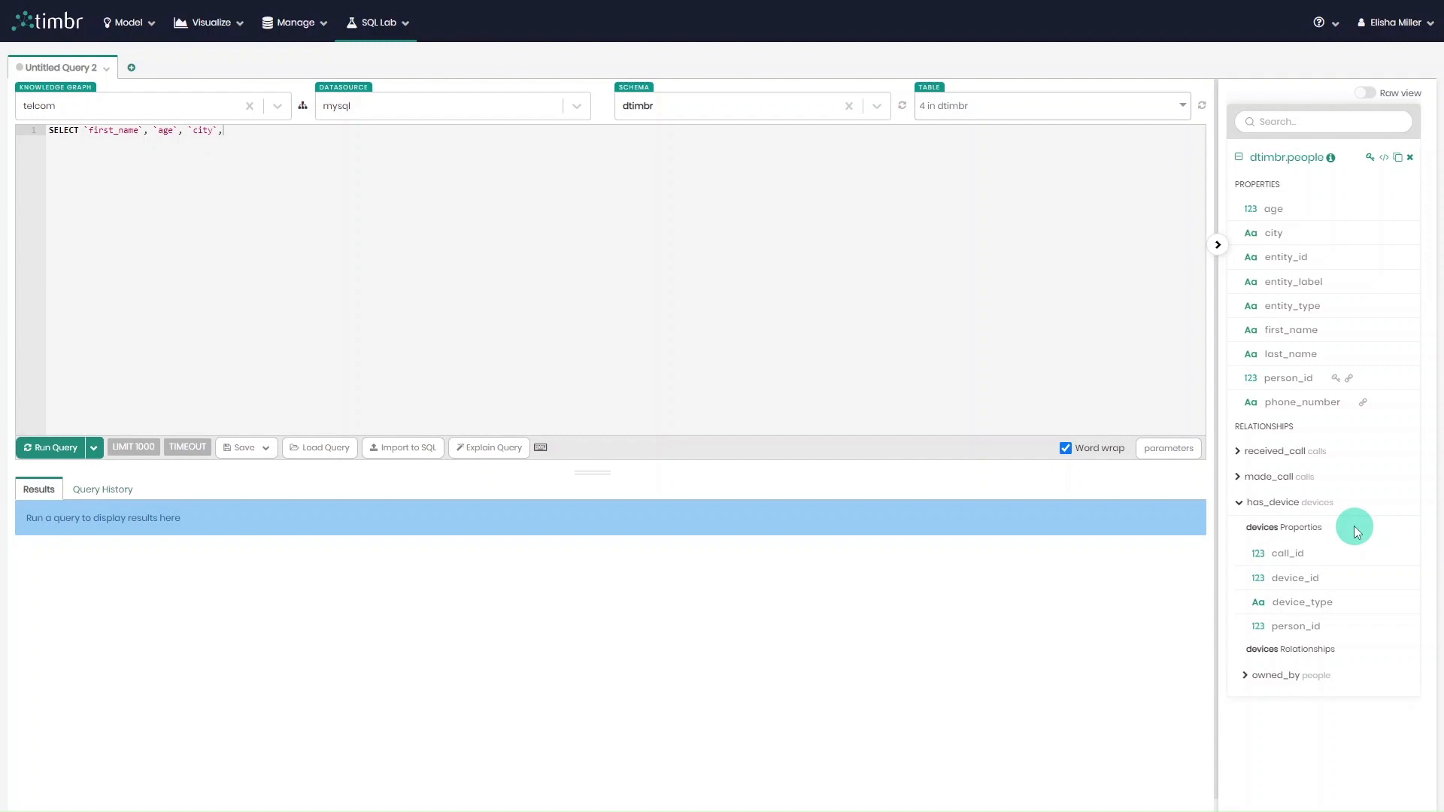
click(1342, 602)
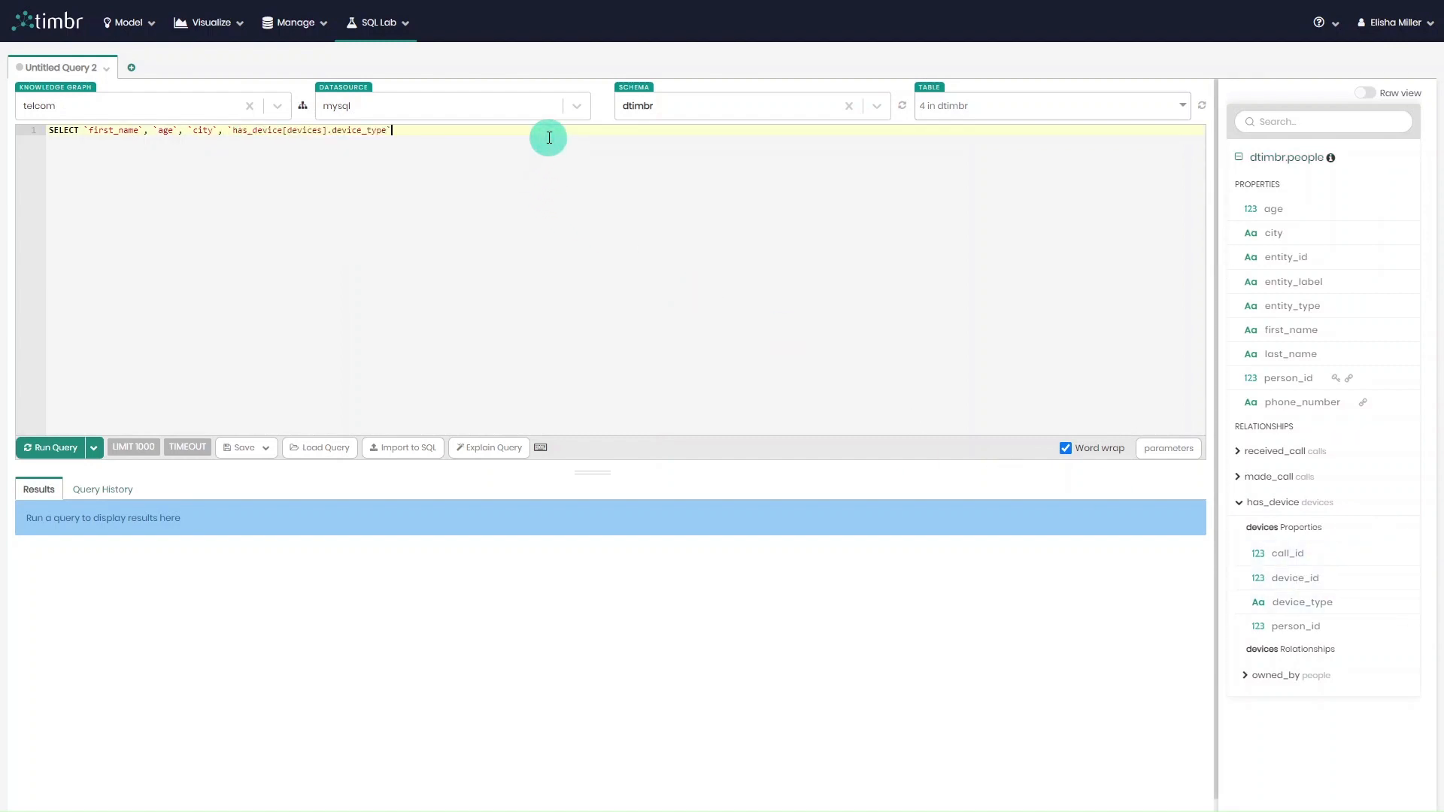
Complete the query with FROM `dtimbr`.`people`, run it and look through the result rows.
text(FROM )
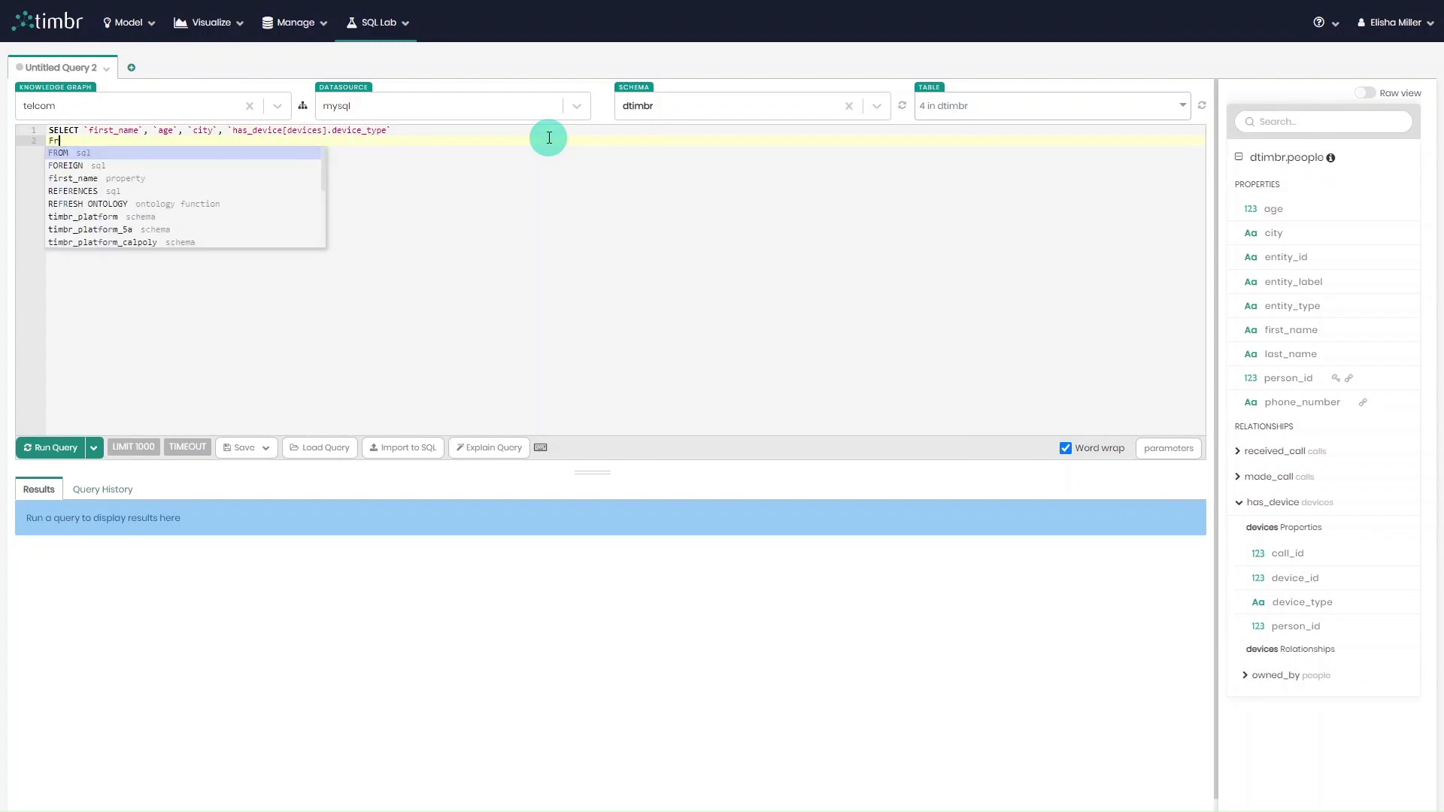
text(`dtimbr`.p)
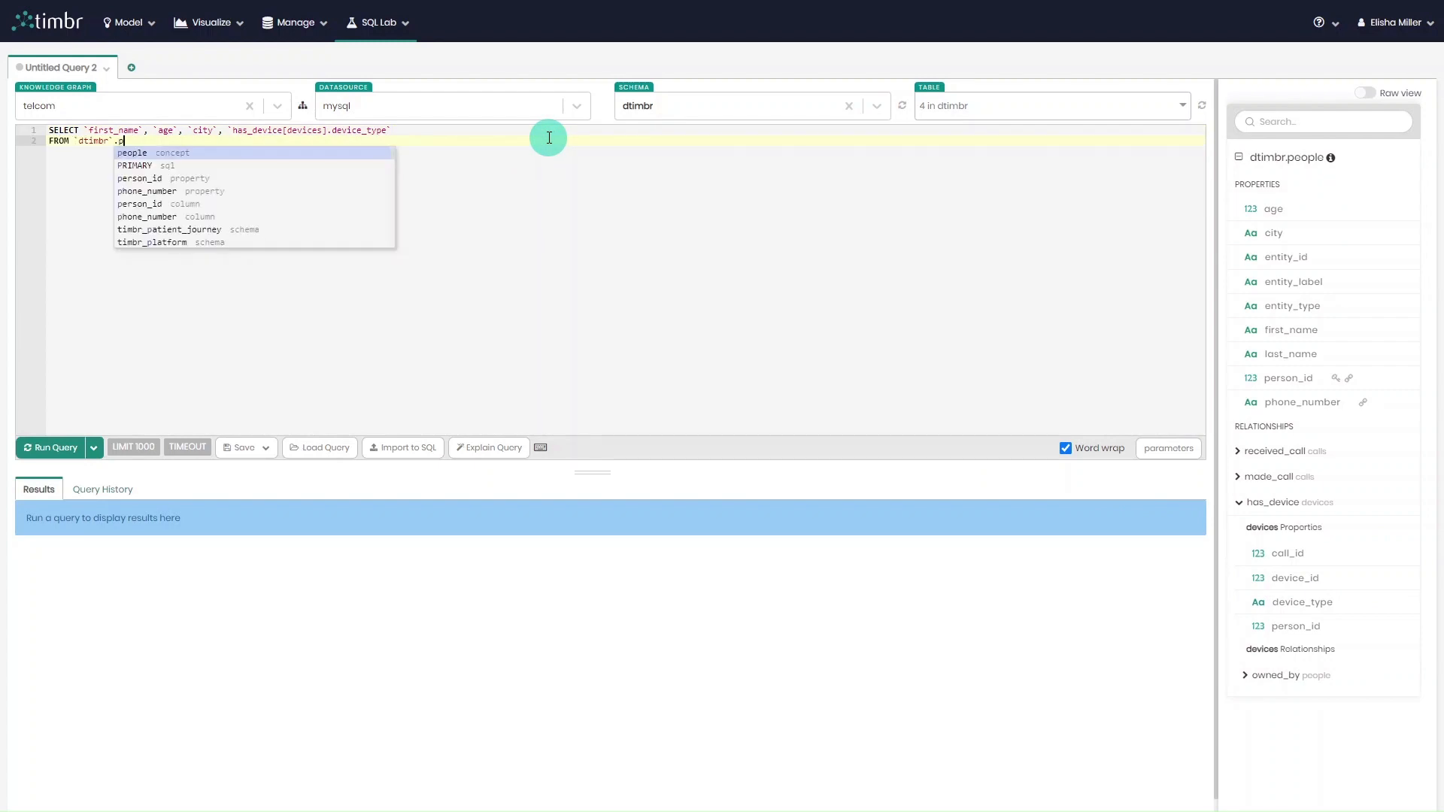
key(Return)
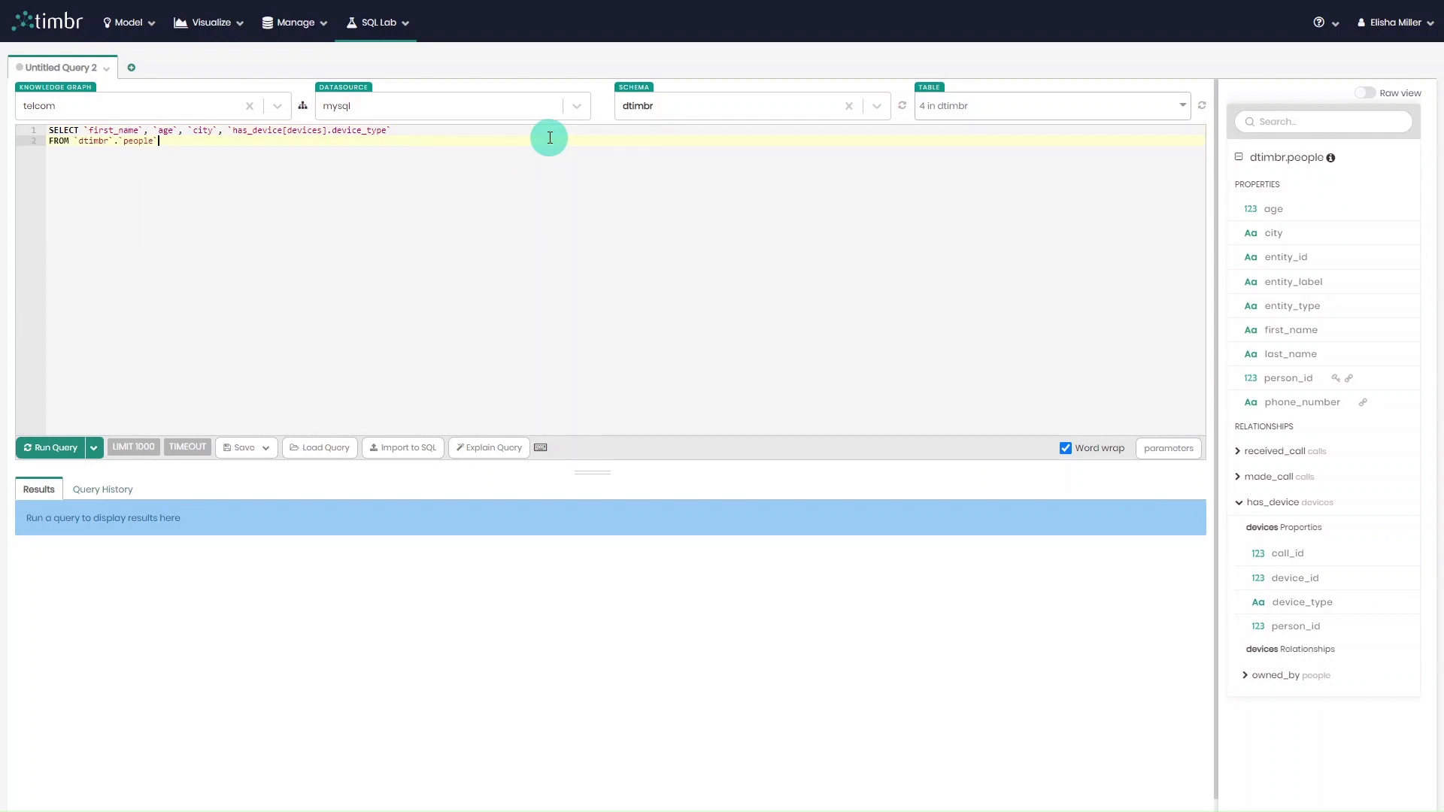
click(73, 449)
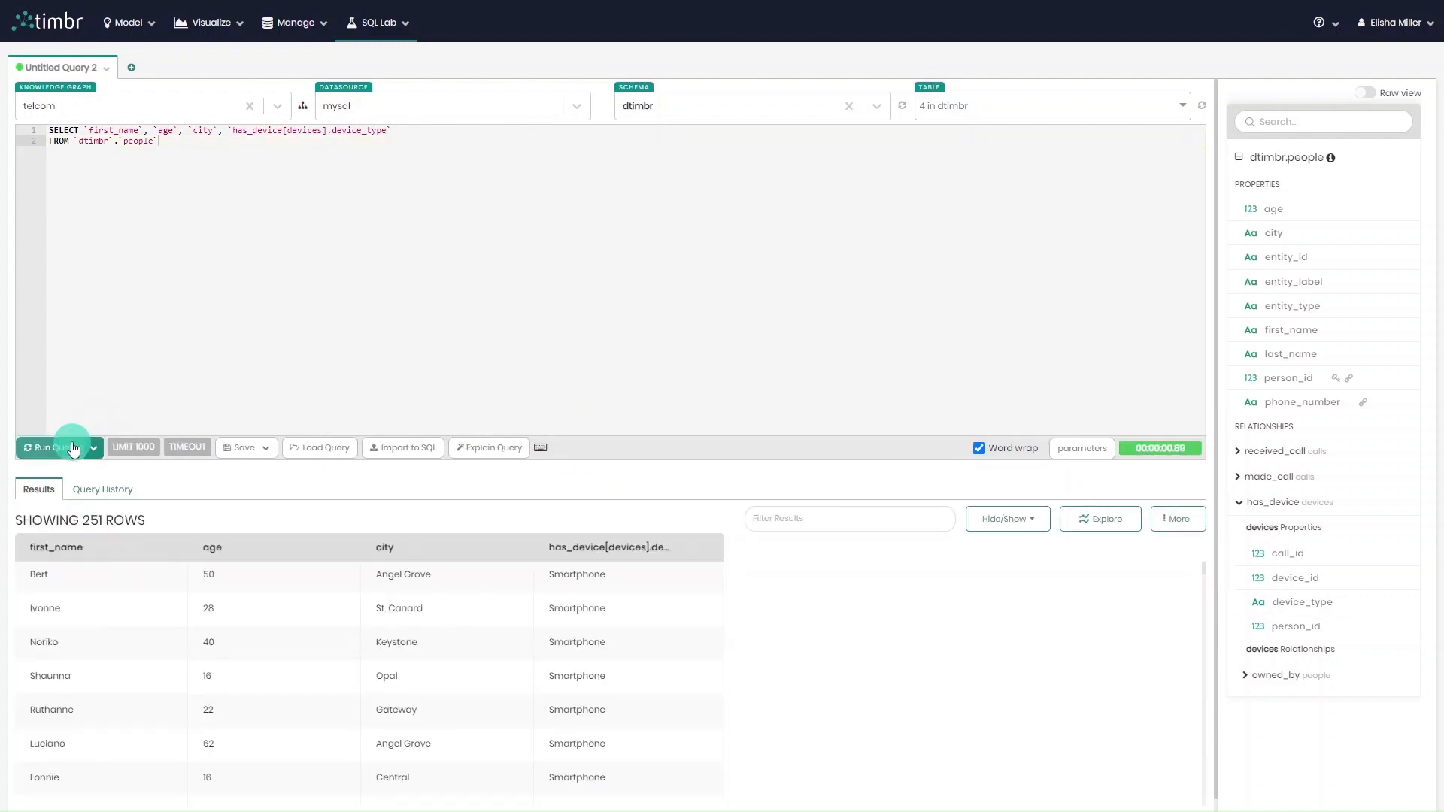
scroll(304, 632, down, 5)
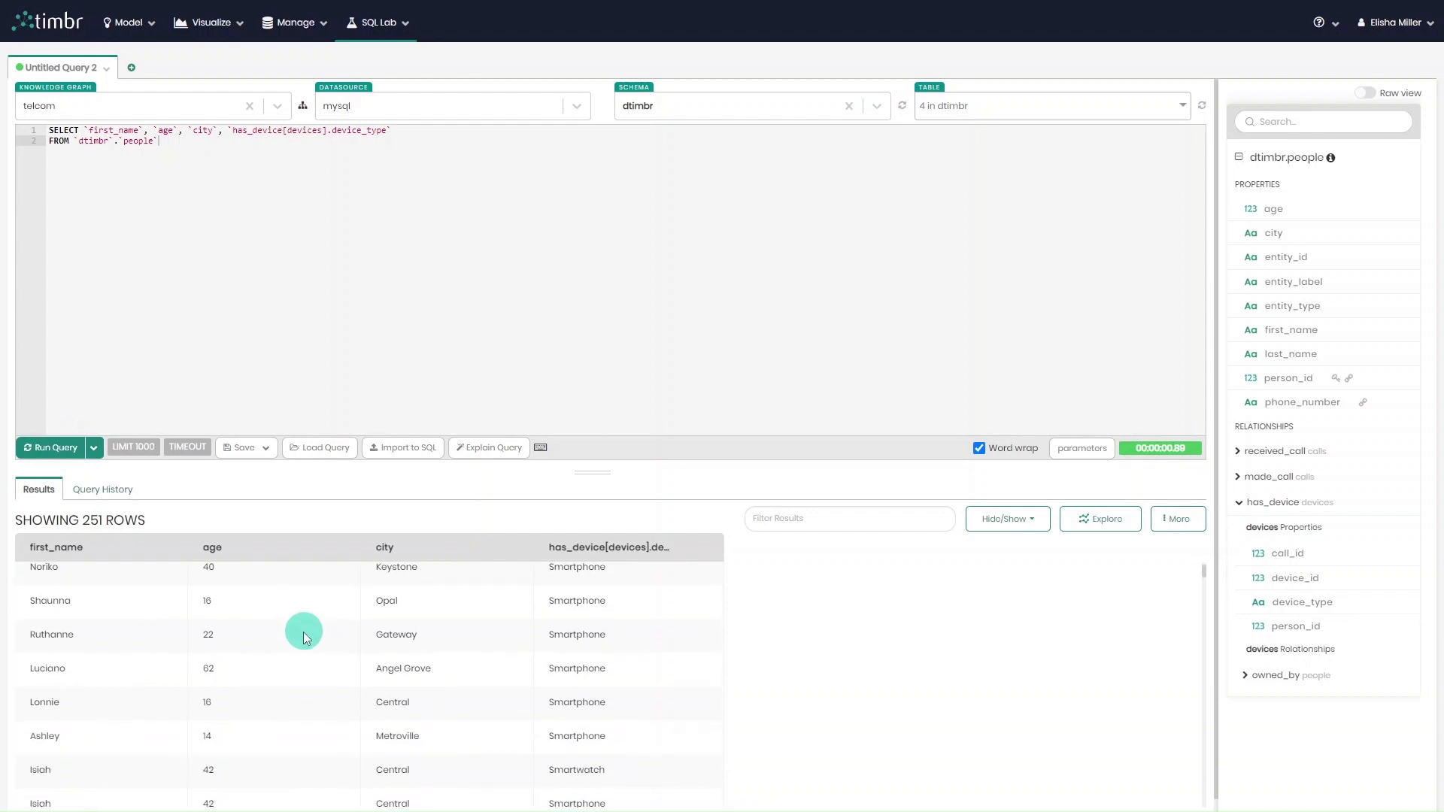
scroll(302, 659, down, 2)
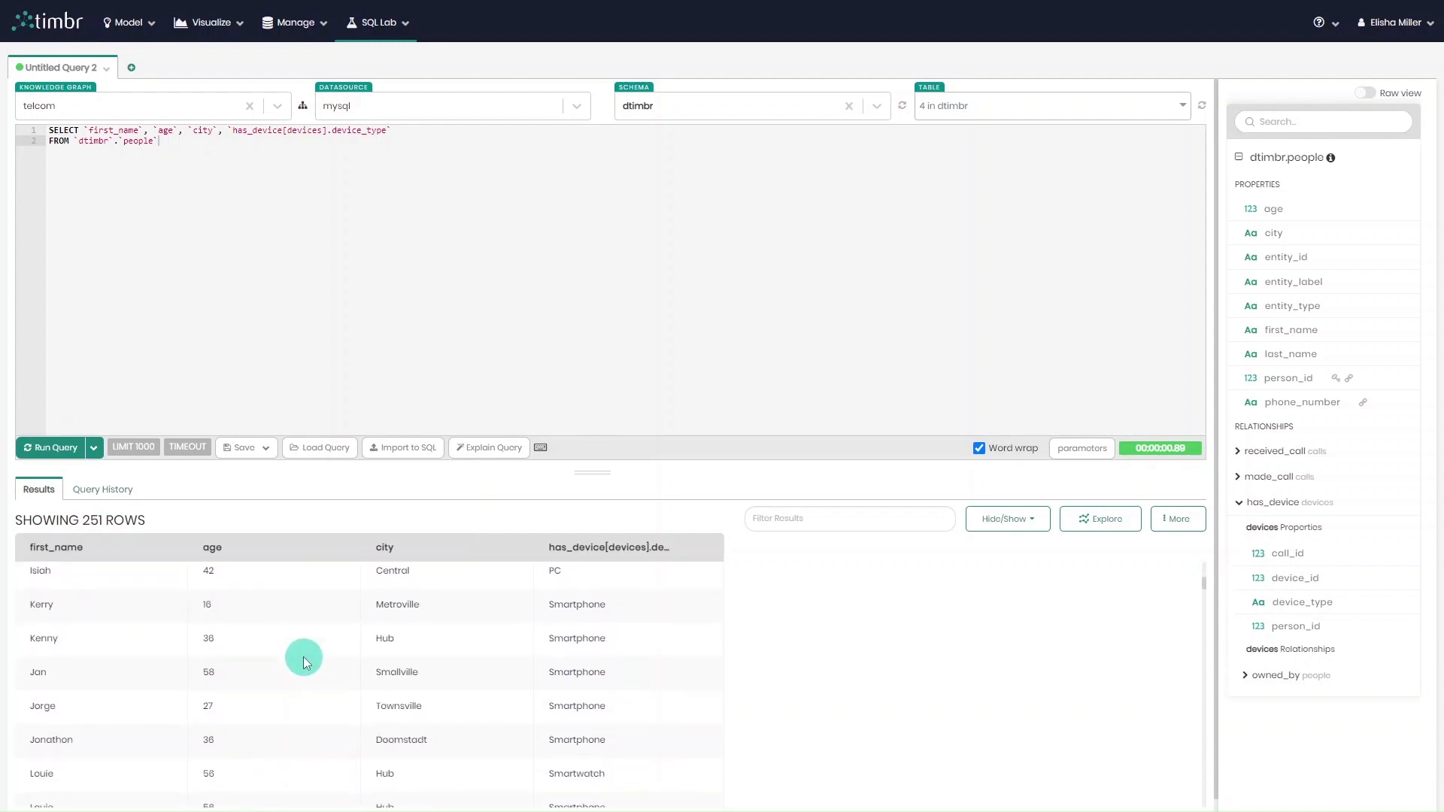
scroll(303, 657, up, 8)
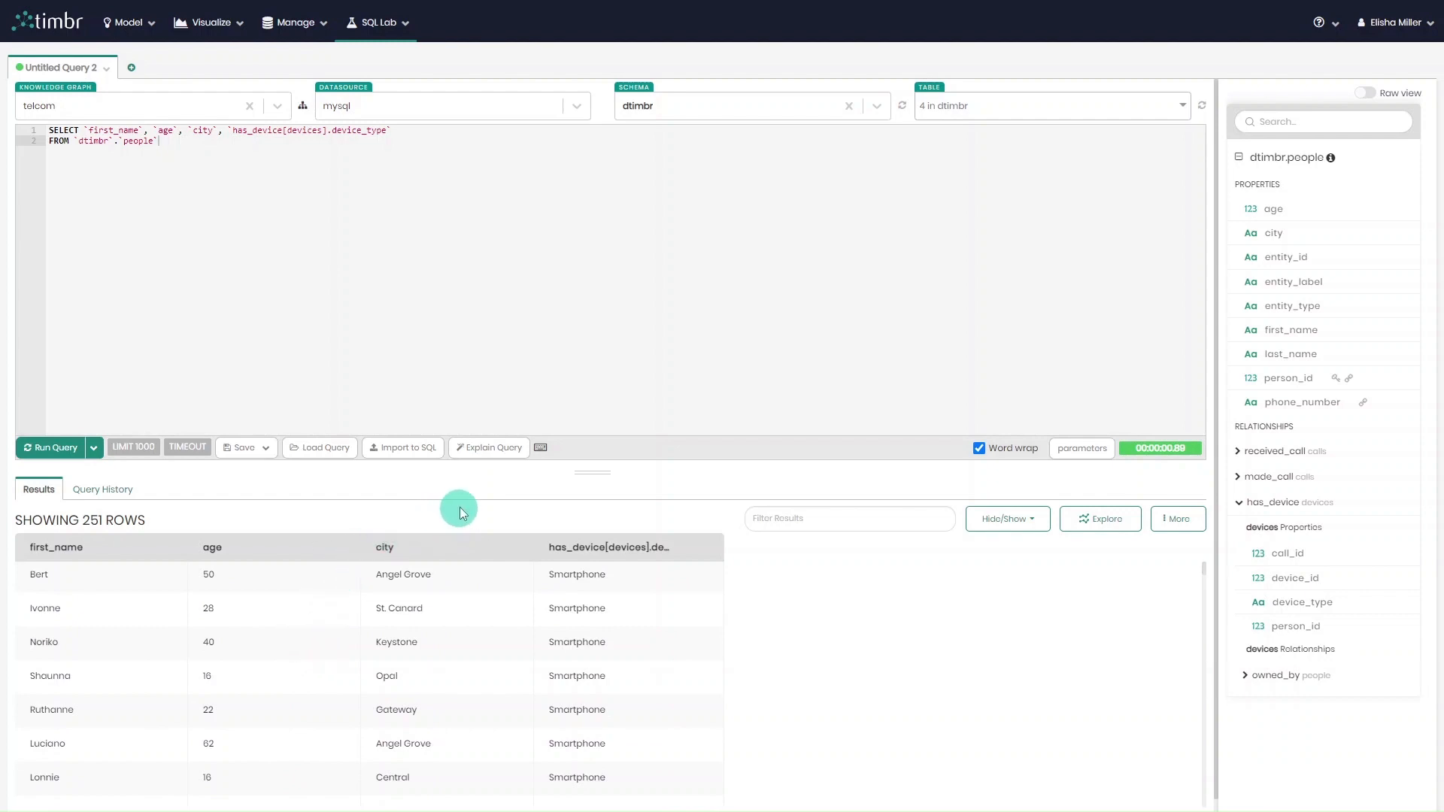
Review the explained SQL of the device type query, highlight its LEFT JOIN, and close the explanation.
click(501, 449)
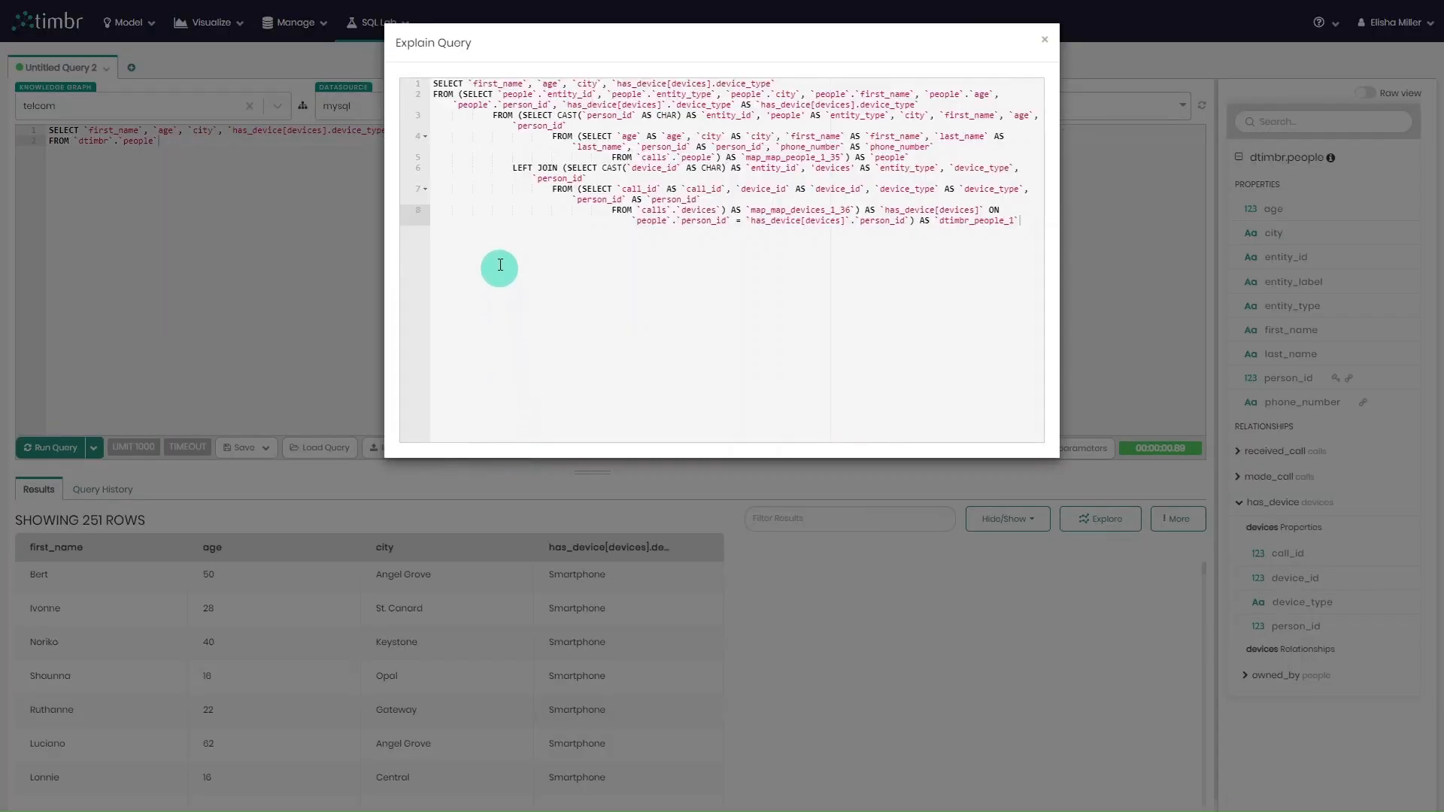
drag(498, 168, 559, 168)
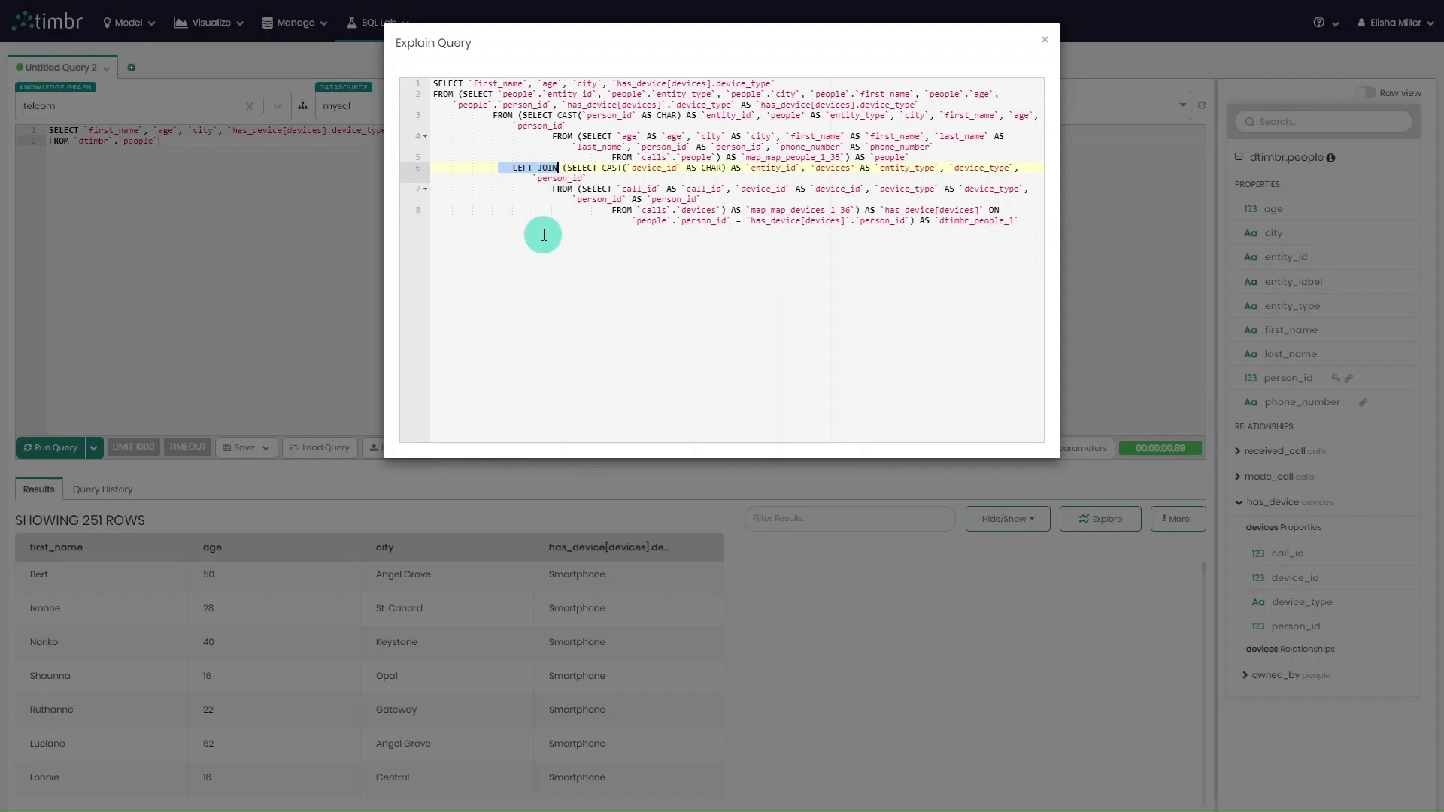
click(543, 235)
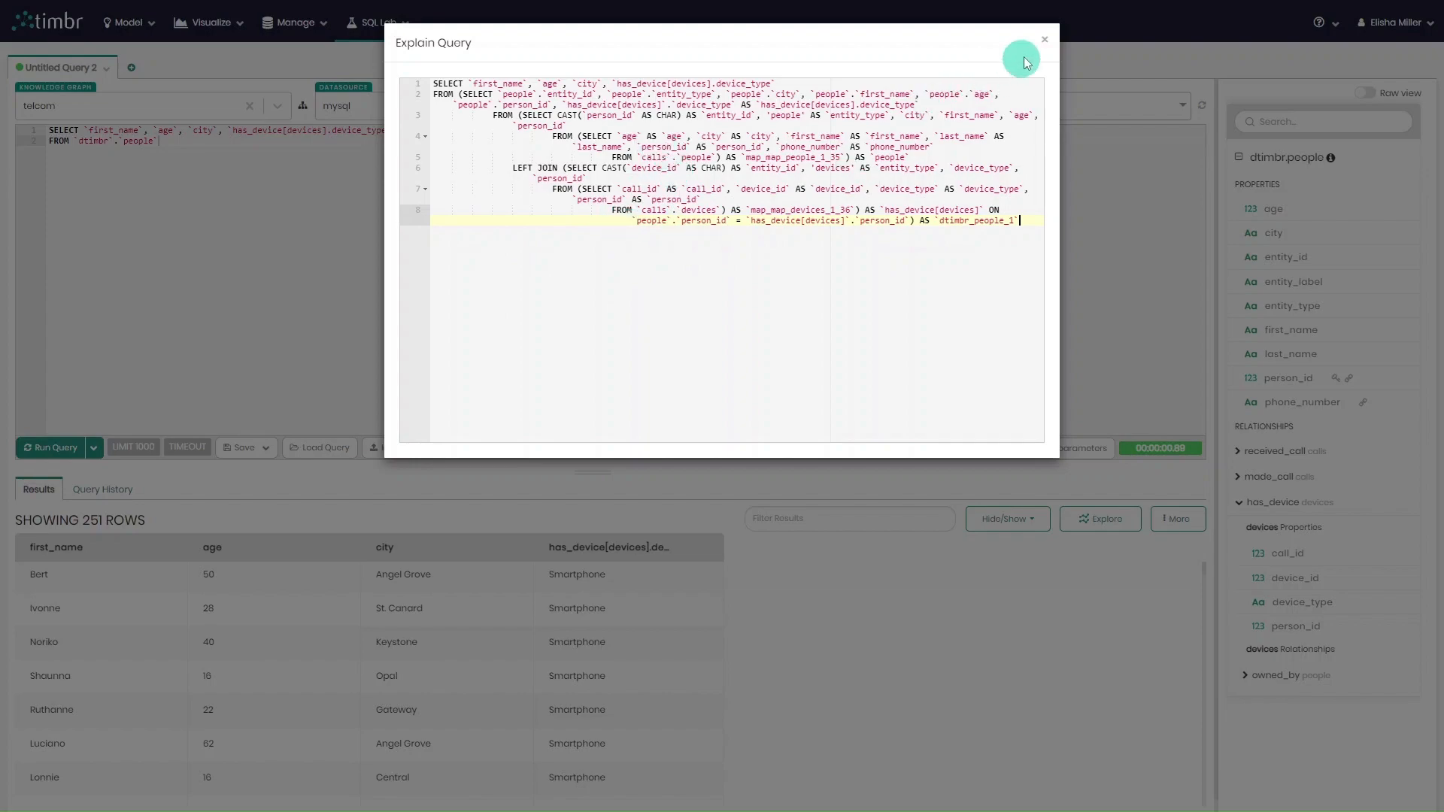
click(1050, 45)
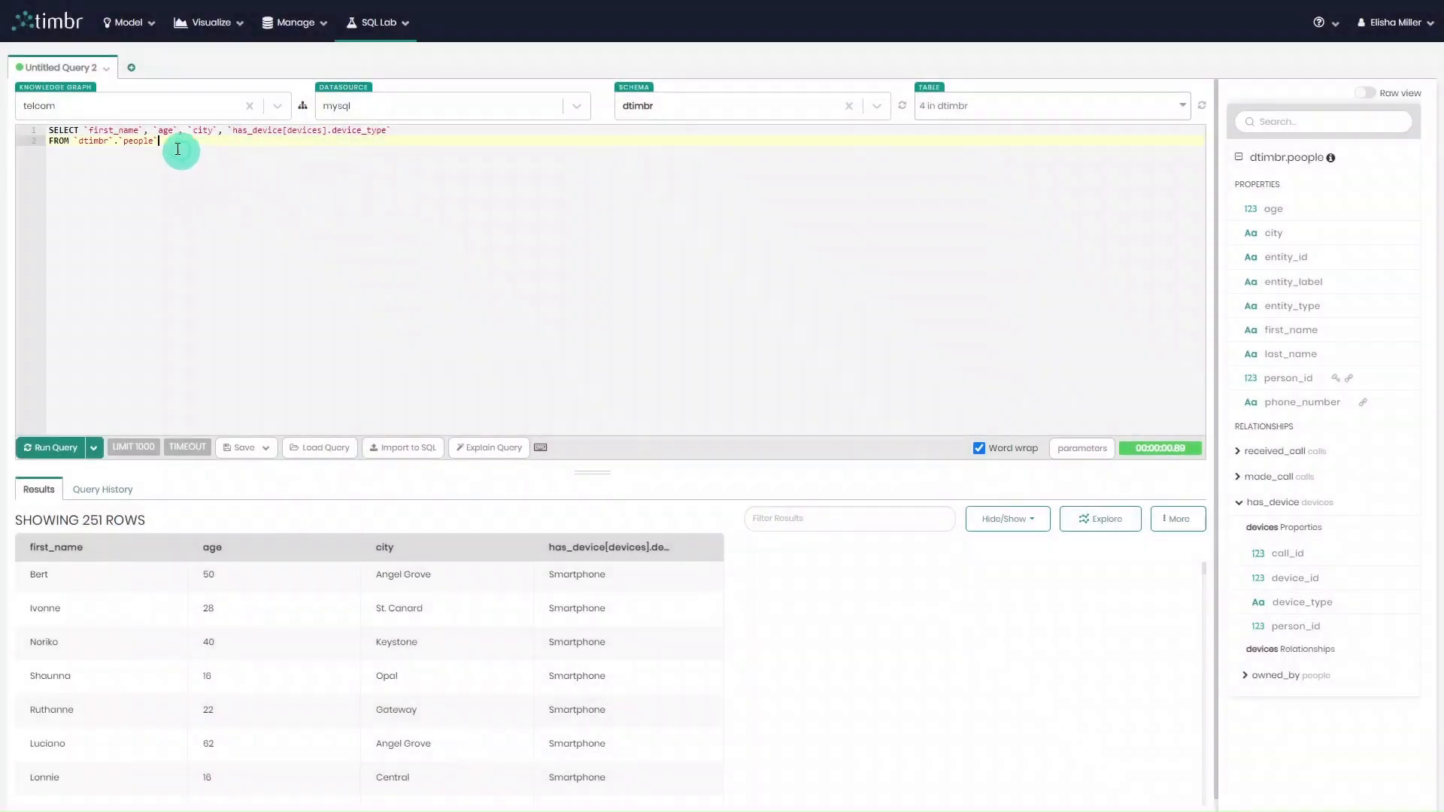
Duplicate the query below the original, add `made_call[calls].call_duration` to the copy's columns, and run only the copy.
drag(177, 146, 22, 127)
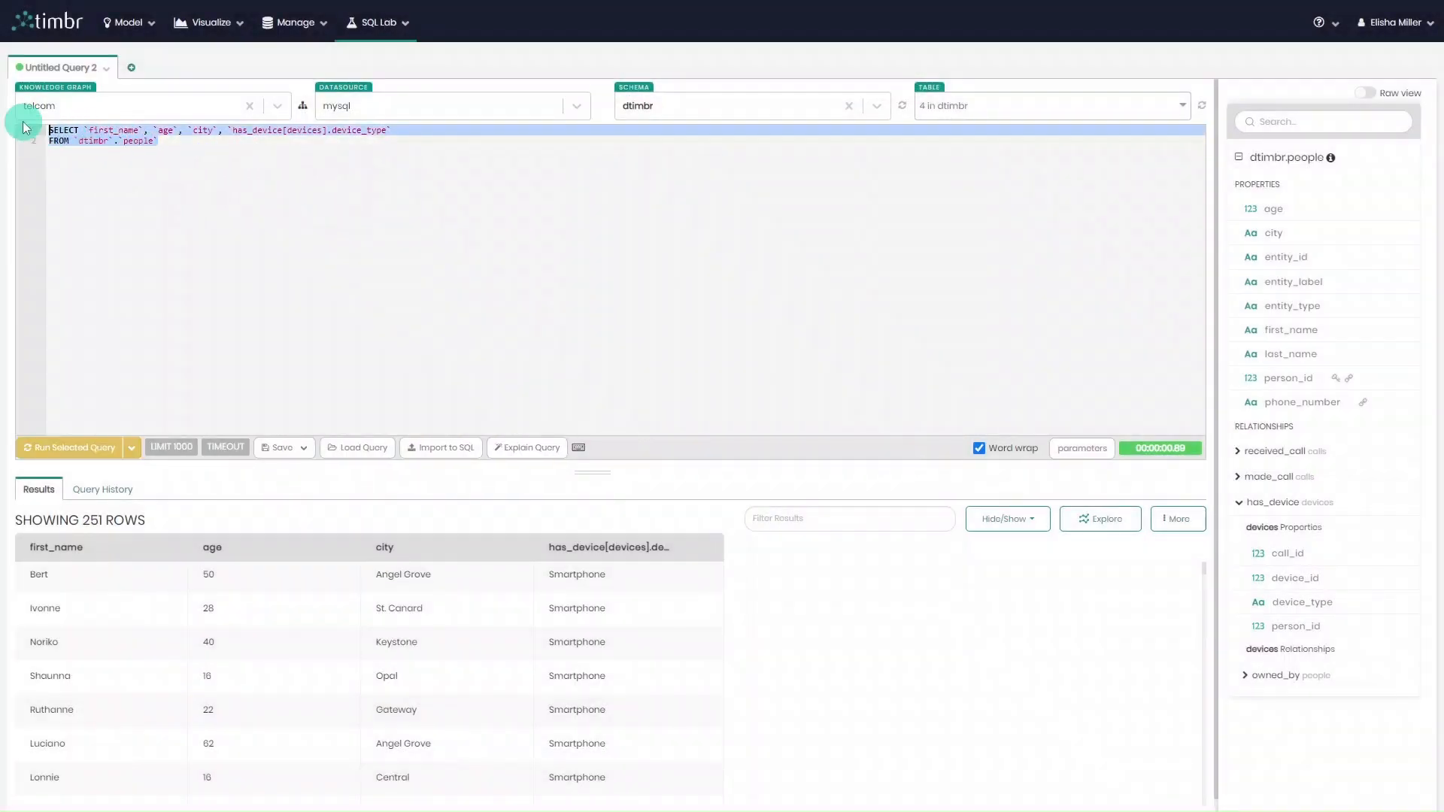
click(257, 160)
key(ctrl+v)
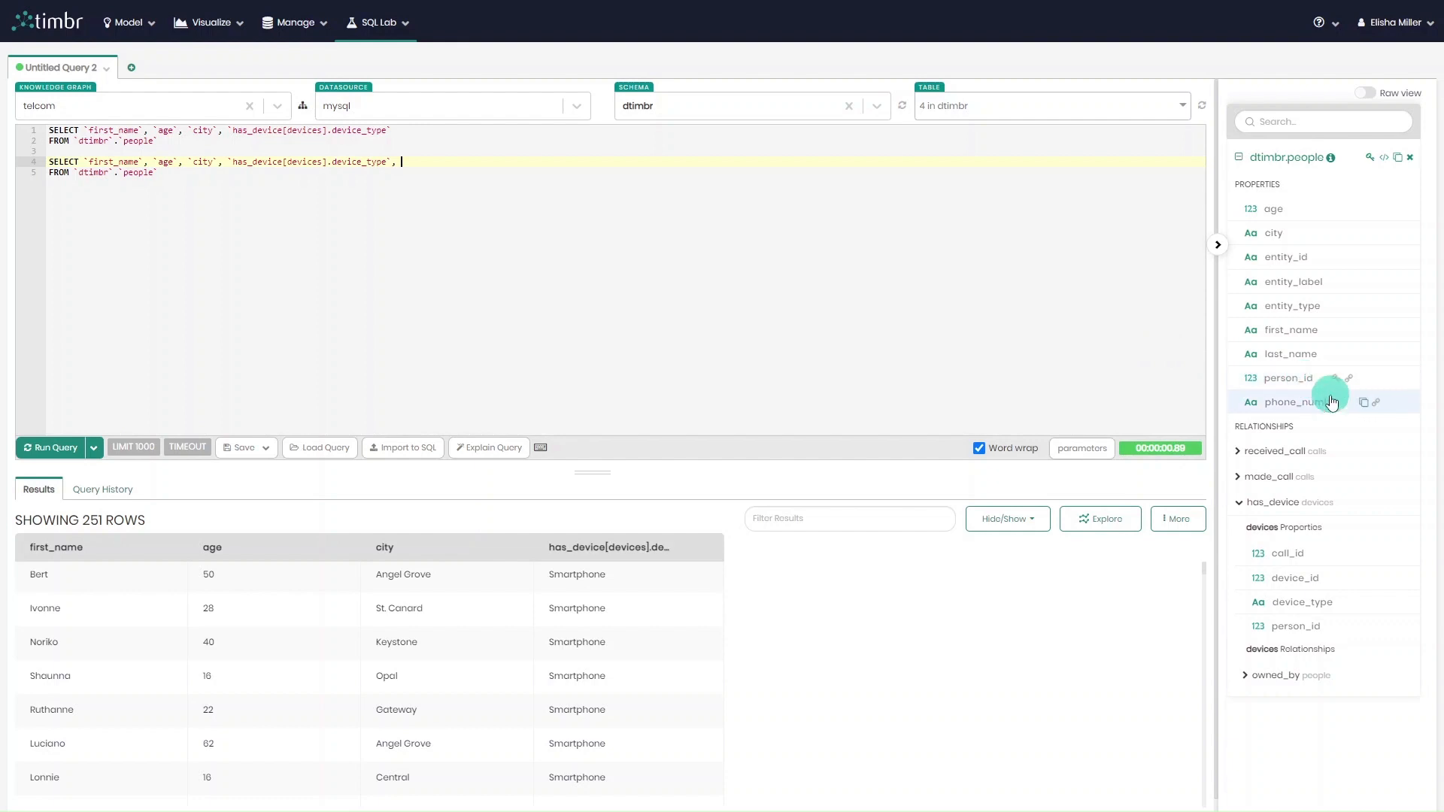
click(1240, 477)
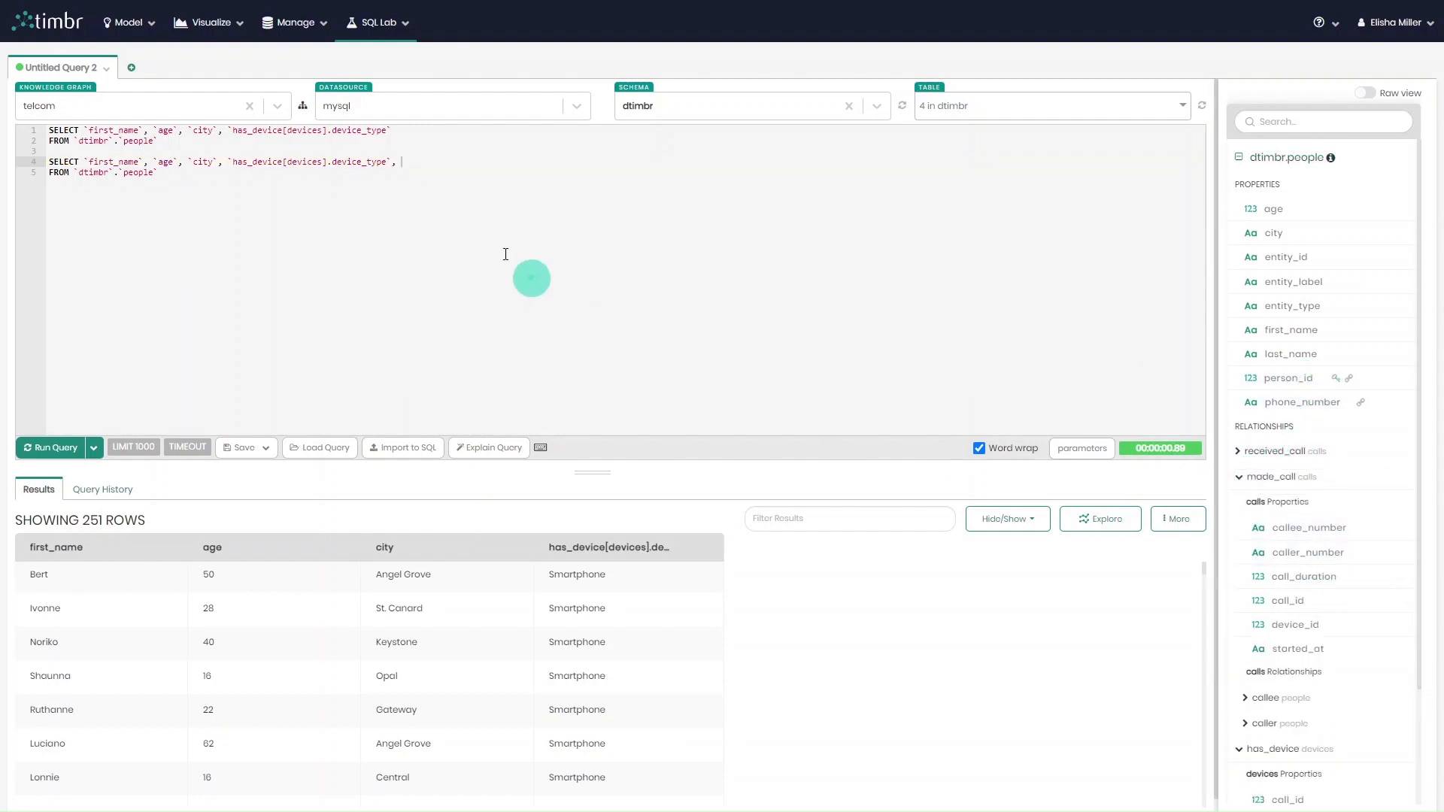
drag(158, 173, 48, 161)
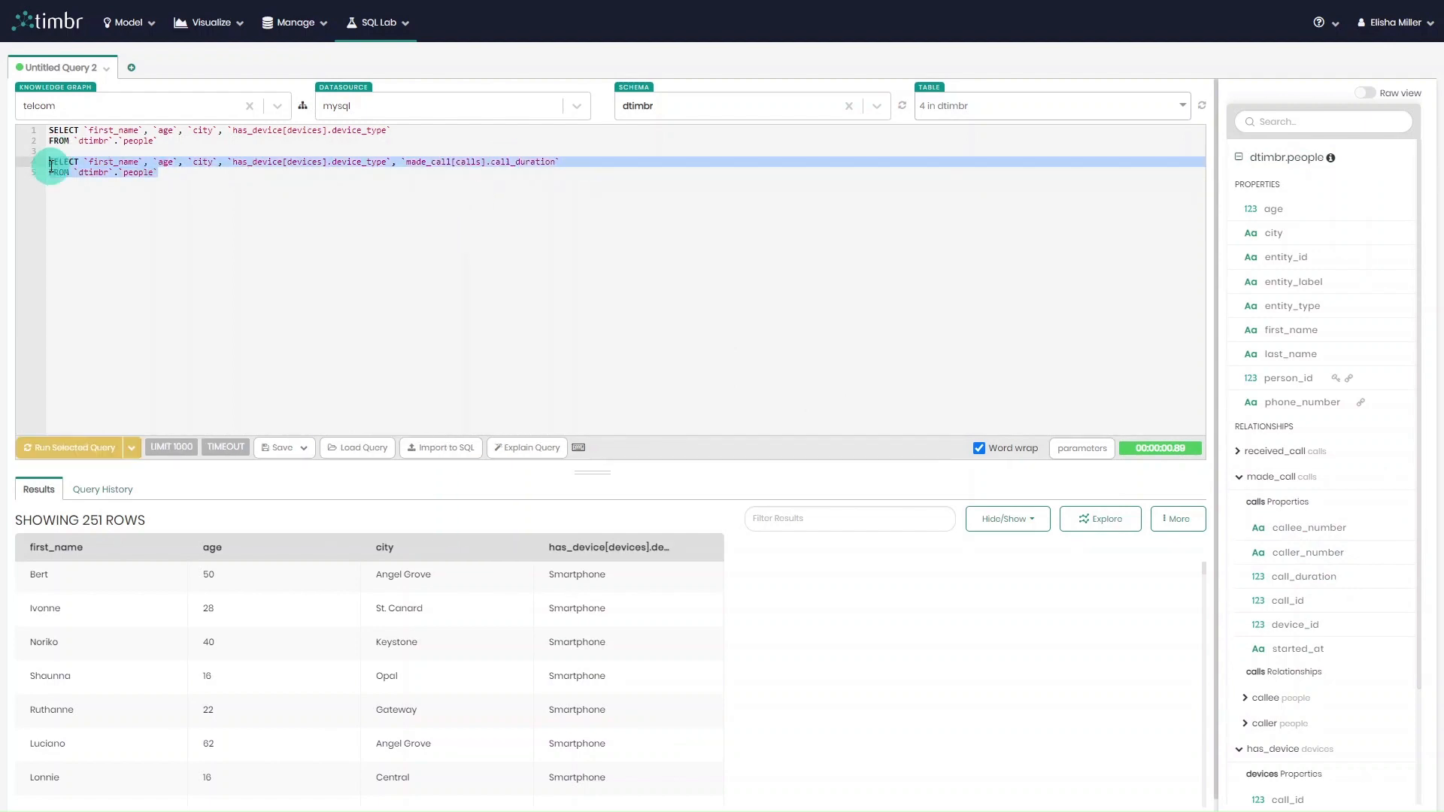
click(101, 458)
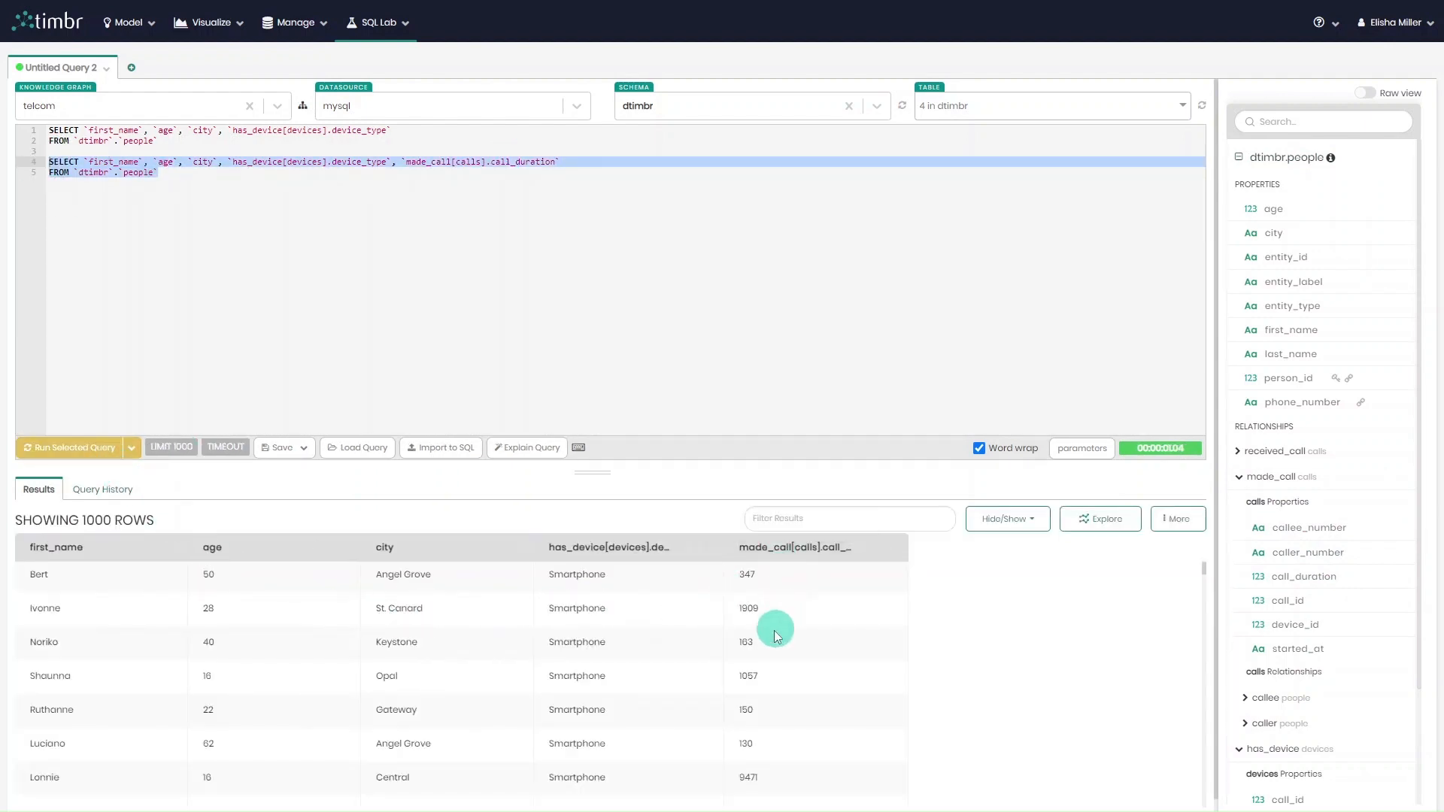
Review the explained SQL of the call duration query, highlight the LEFT JOIN for calls, and close the explanation.
click(543, 449)
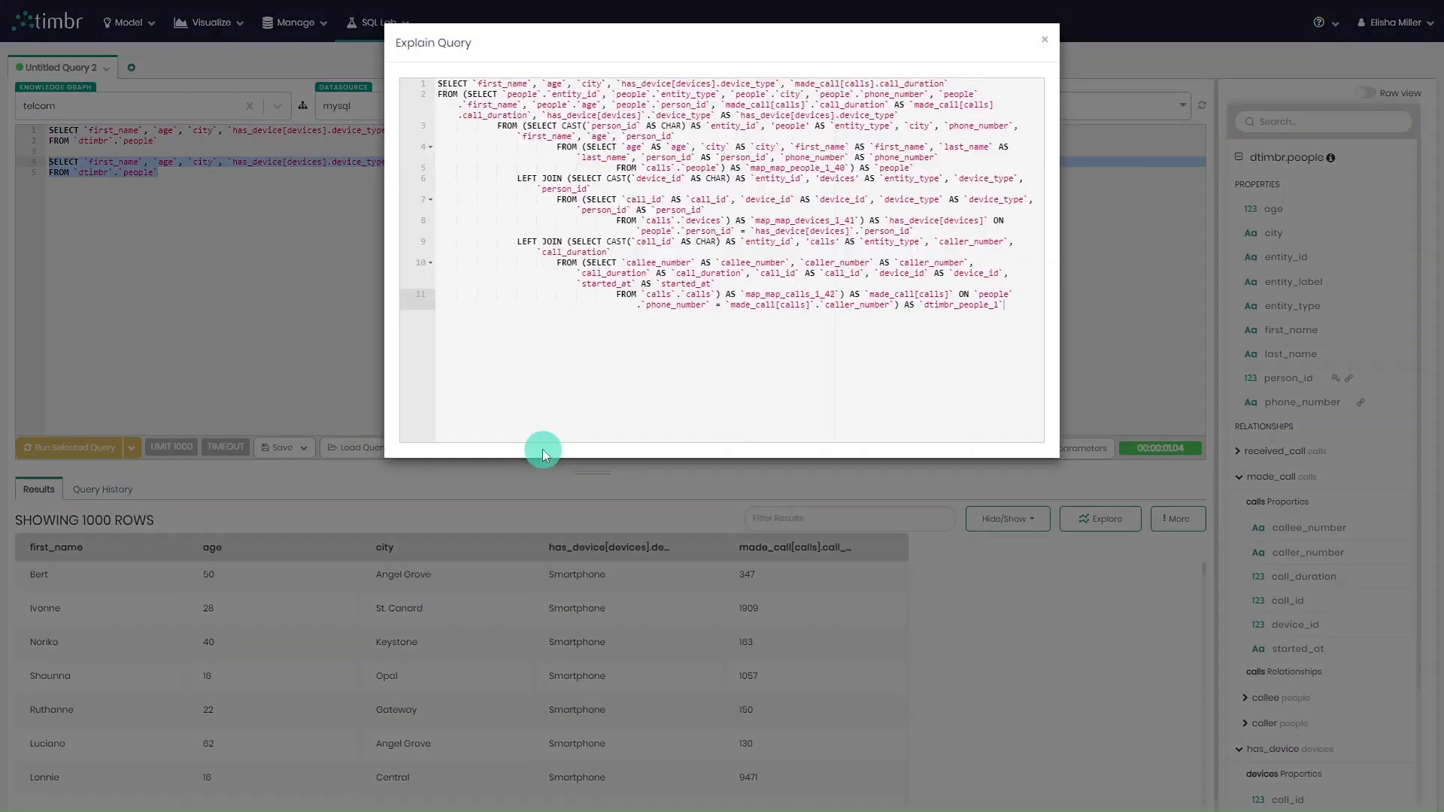
drag(507, 242, 569, 242)
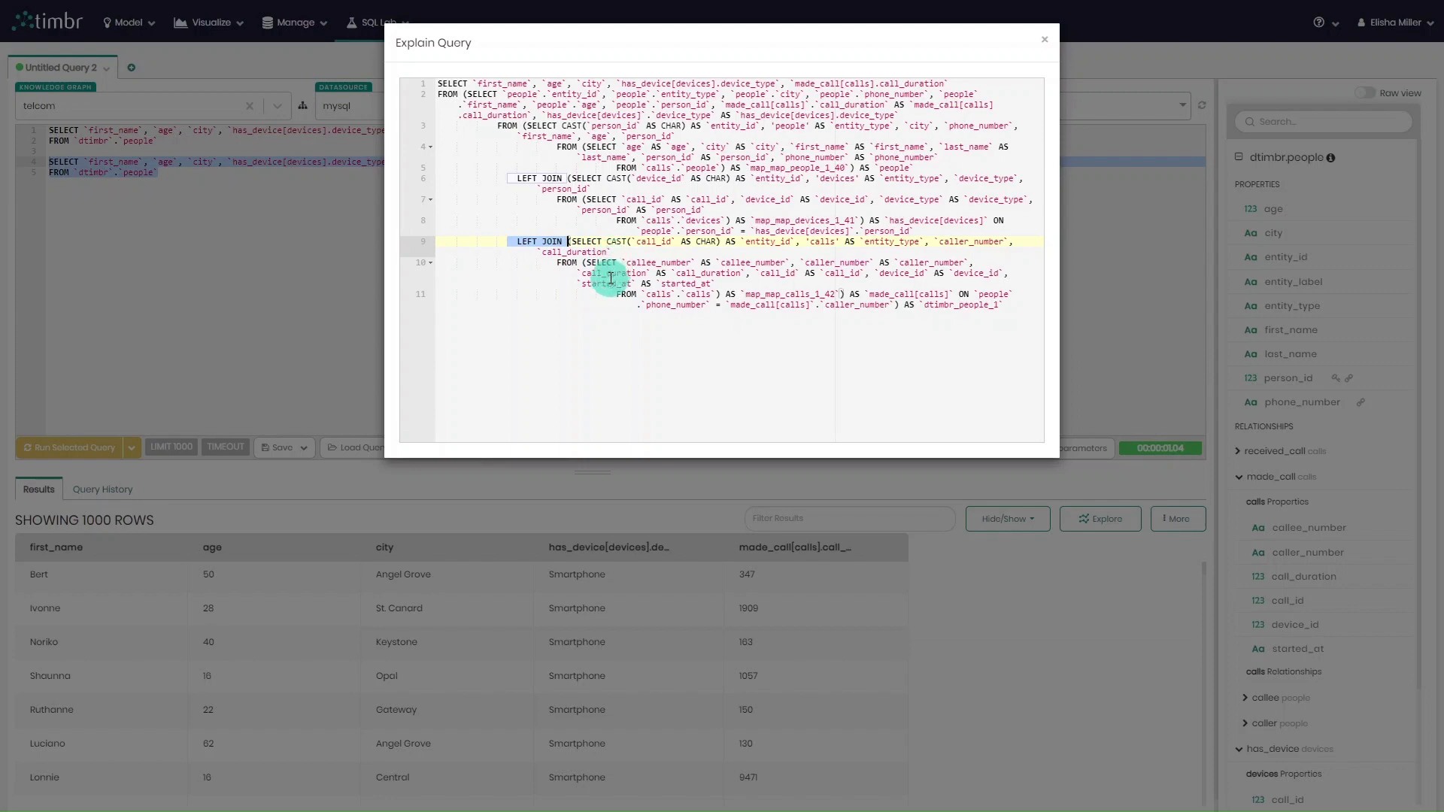
click(1047, 42)
Paste a copy of the second query beneath it and strip the copy down to SELECT for a third query.
drag(213, 178, 50, 163)
key(ctrl+c)
click(218, 181)
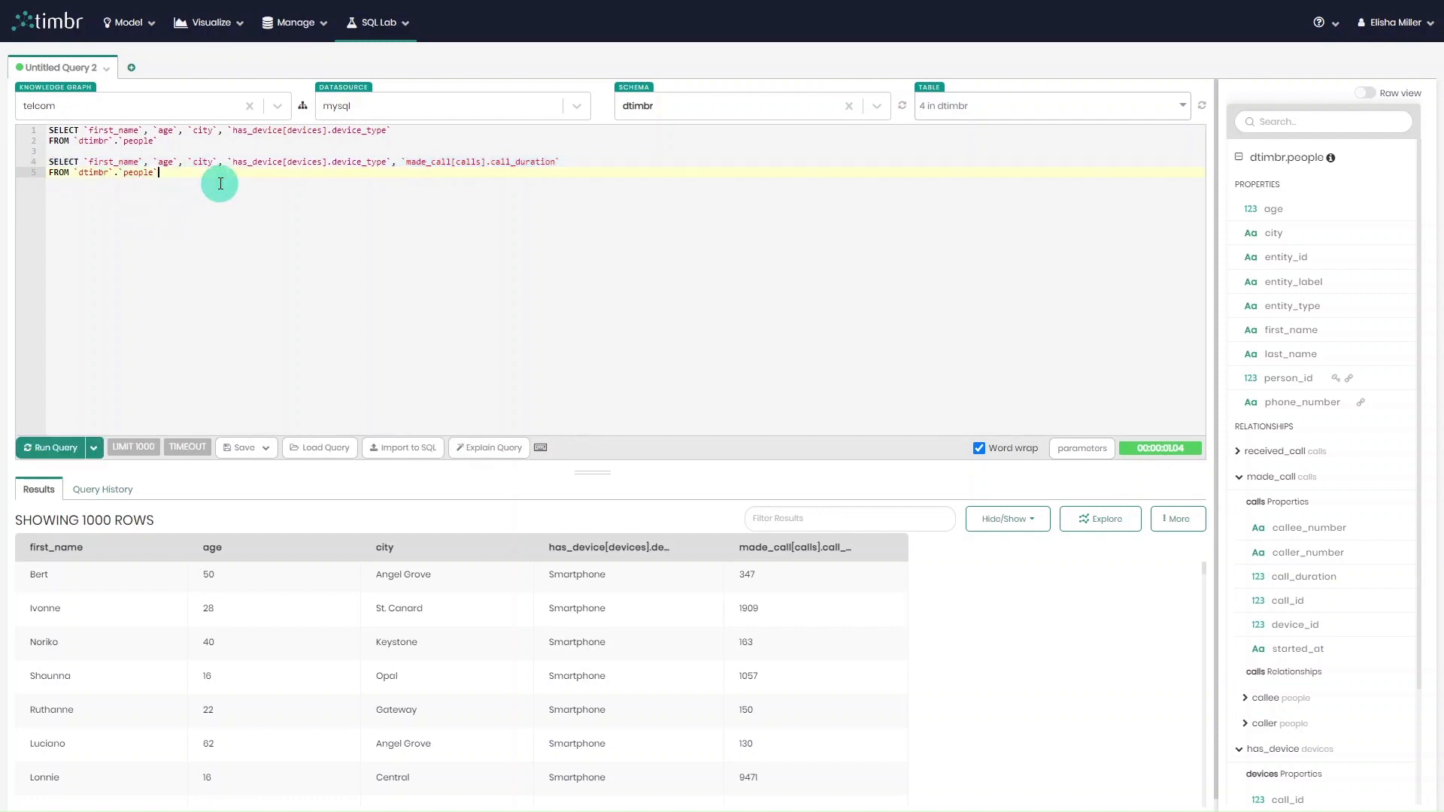
key(Return)
key(Return)
key(ctrl+v)
drag(194, 203, 25, 200)
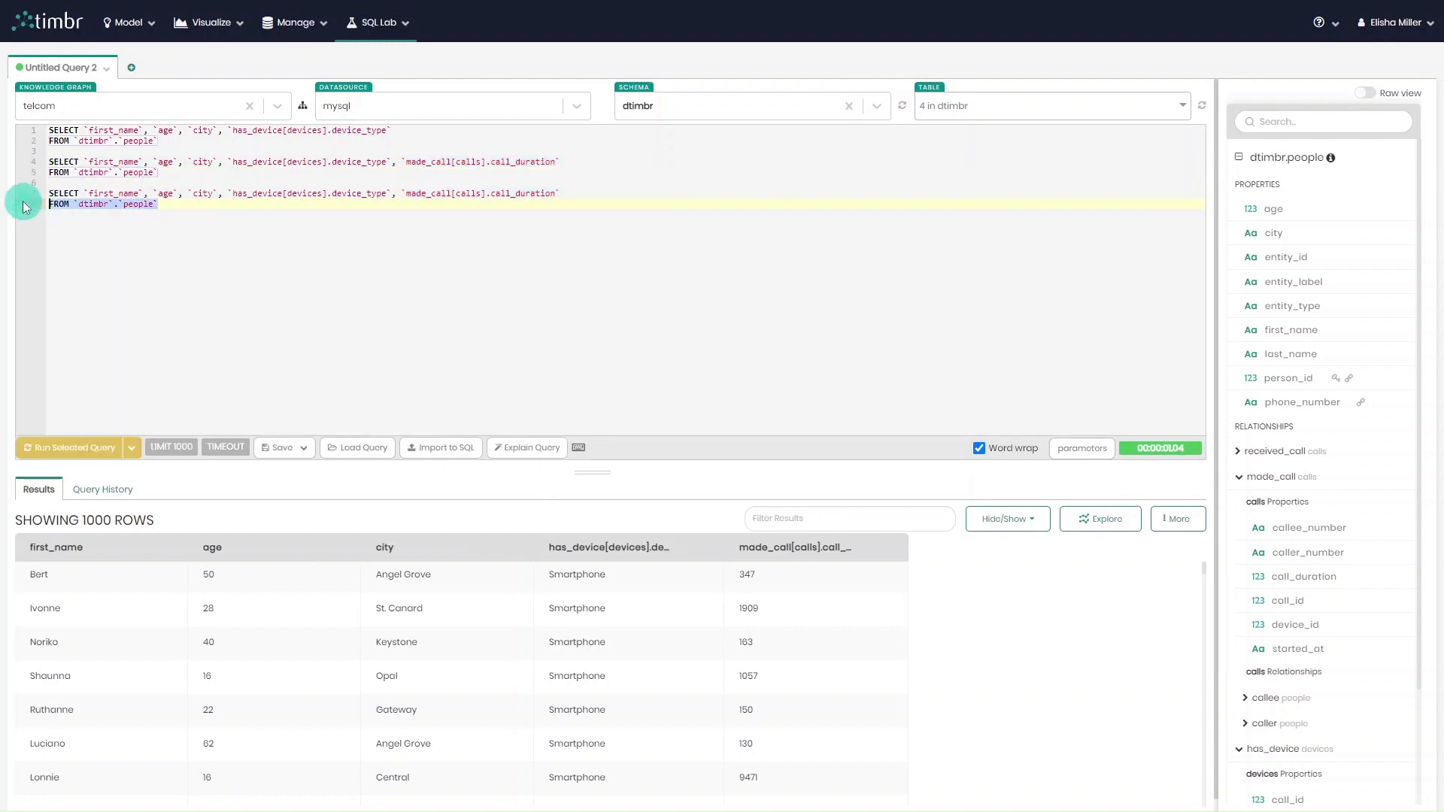
key(BackSpace)
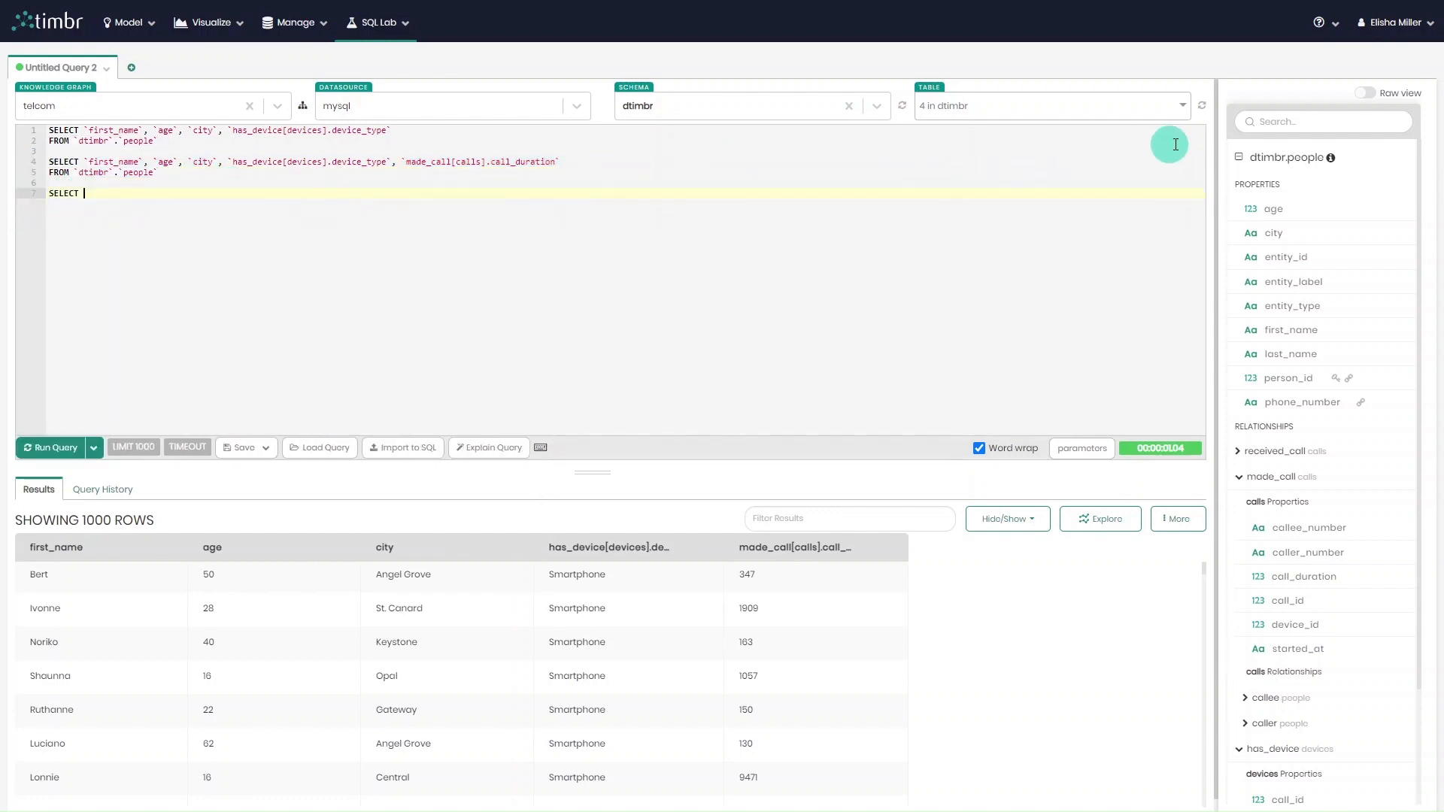
Remove the people table from the displayed table details and show the calls table there instead.
click(1408, 160)
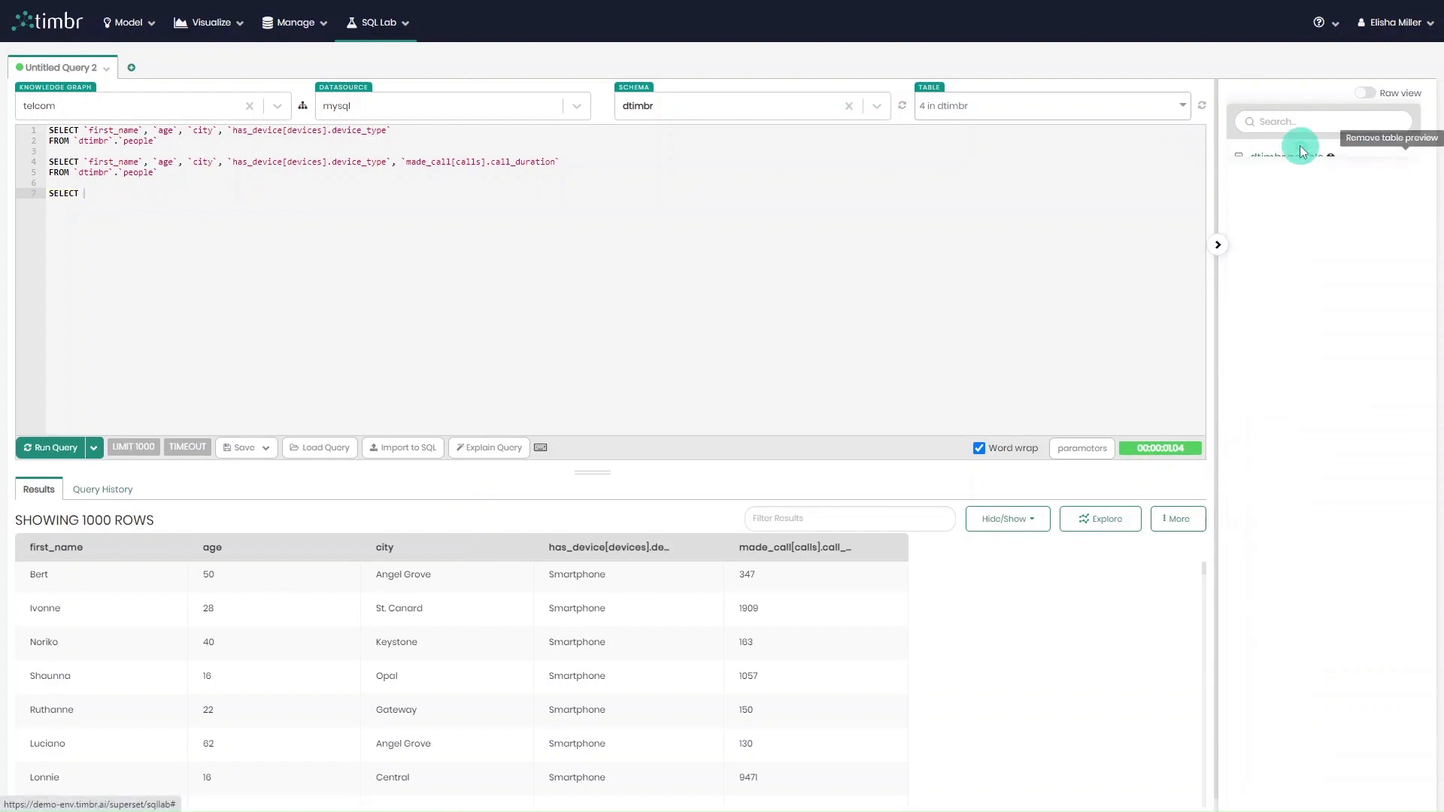
click(1067, 111)
click(1018, 155)
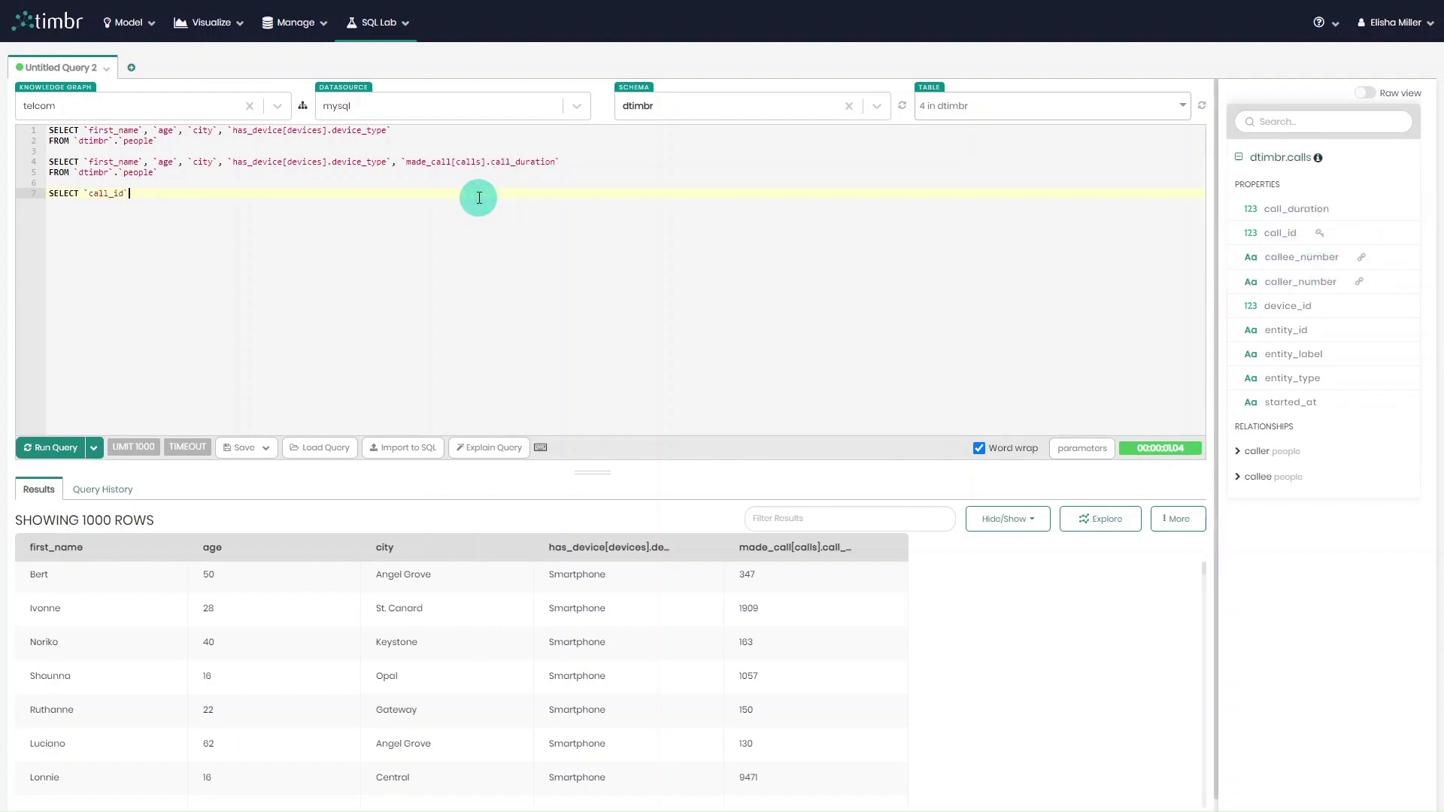
List `call_id`, `caller_number` and `callee_number` as the first columns of the third query's SELECT.
text(,)
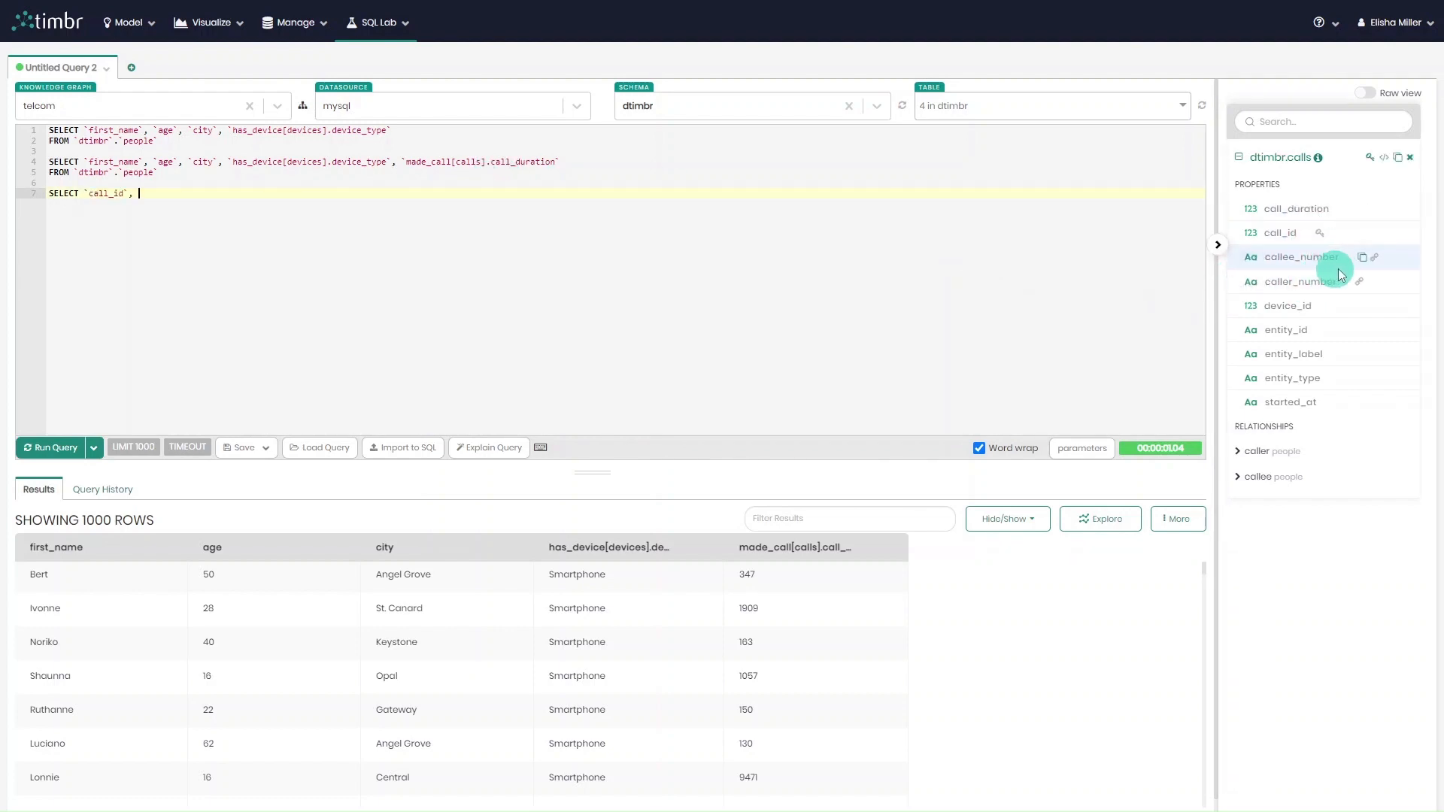
click(1360, 283)
click(277, 204)
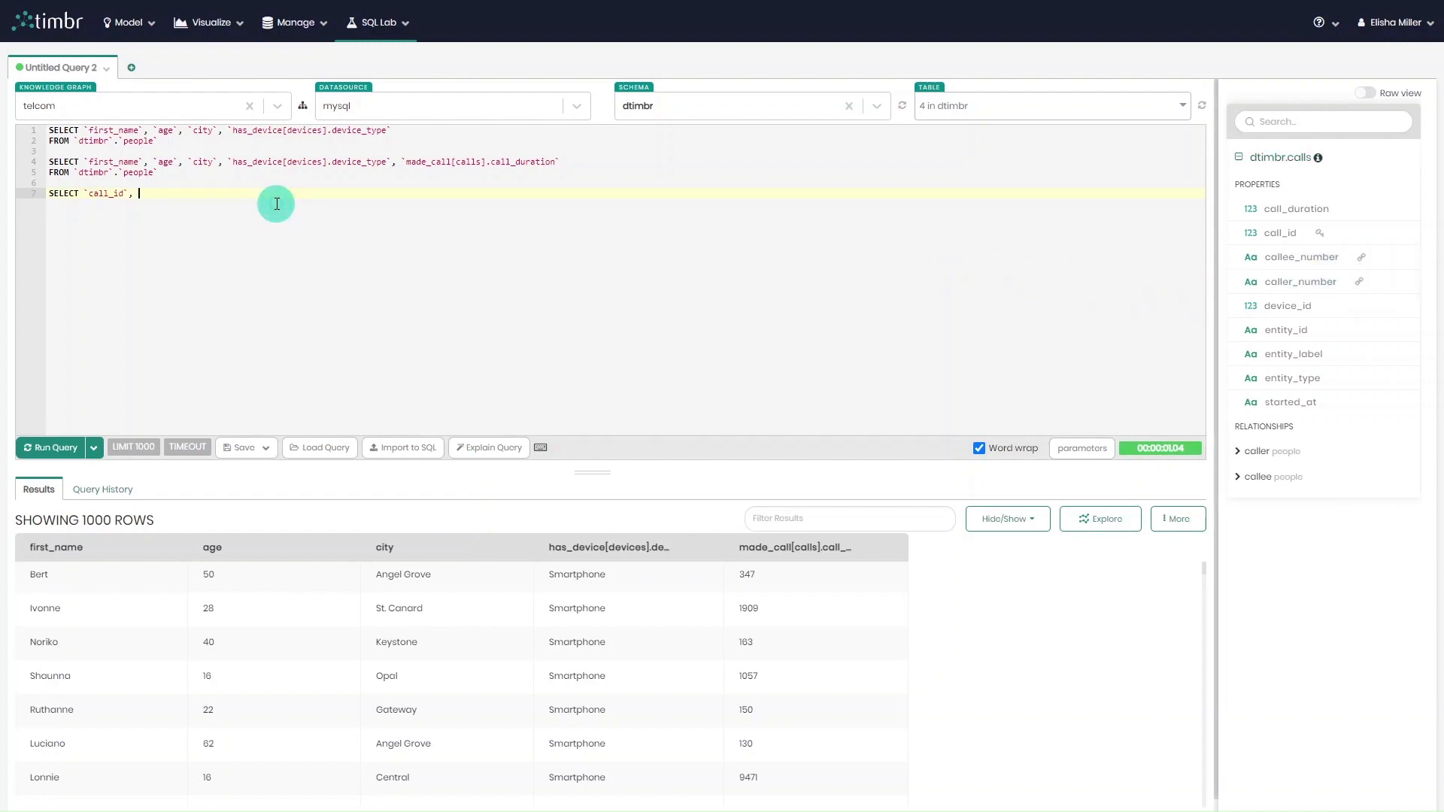
text(,)
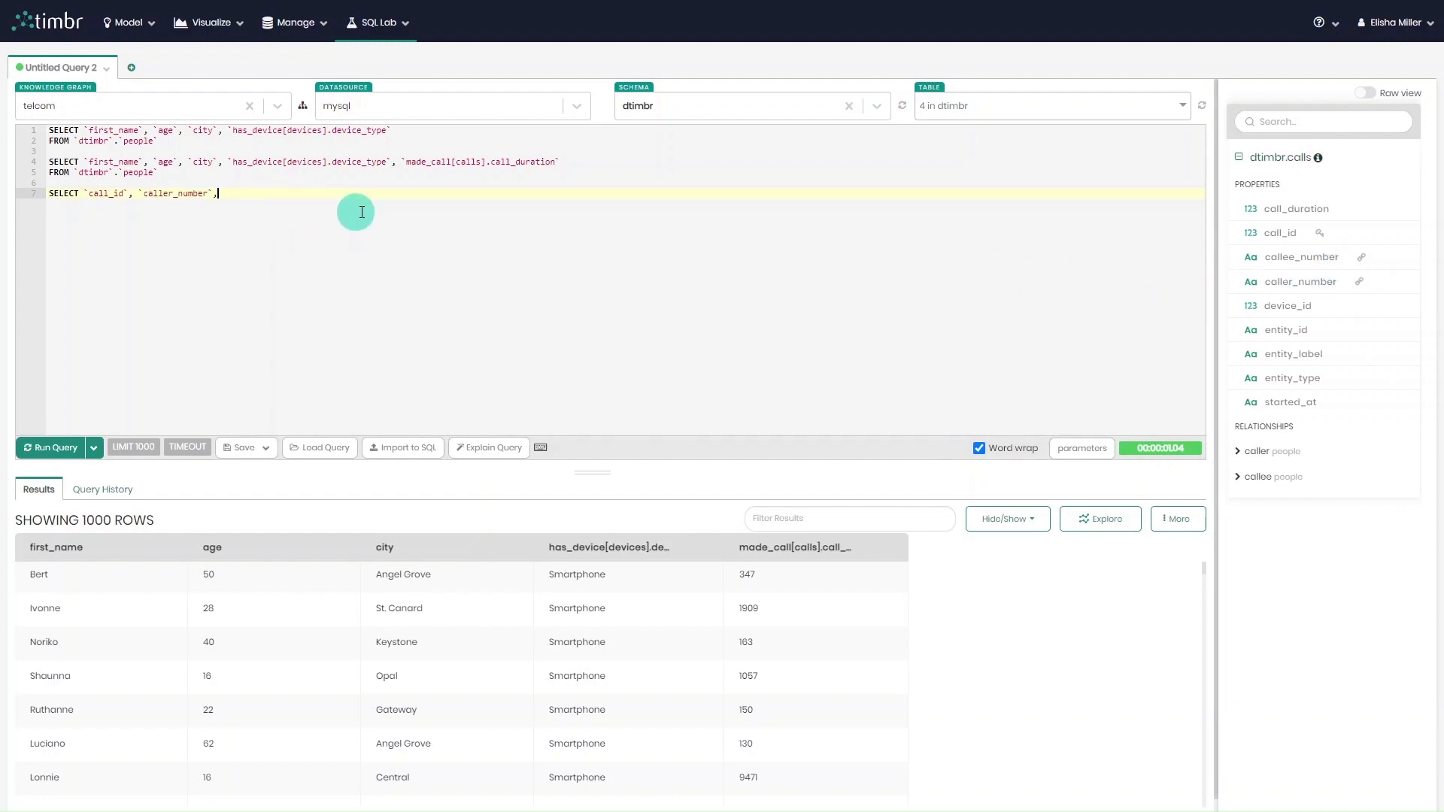
click(1363, 263)
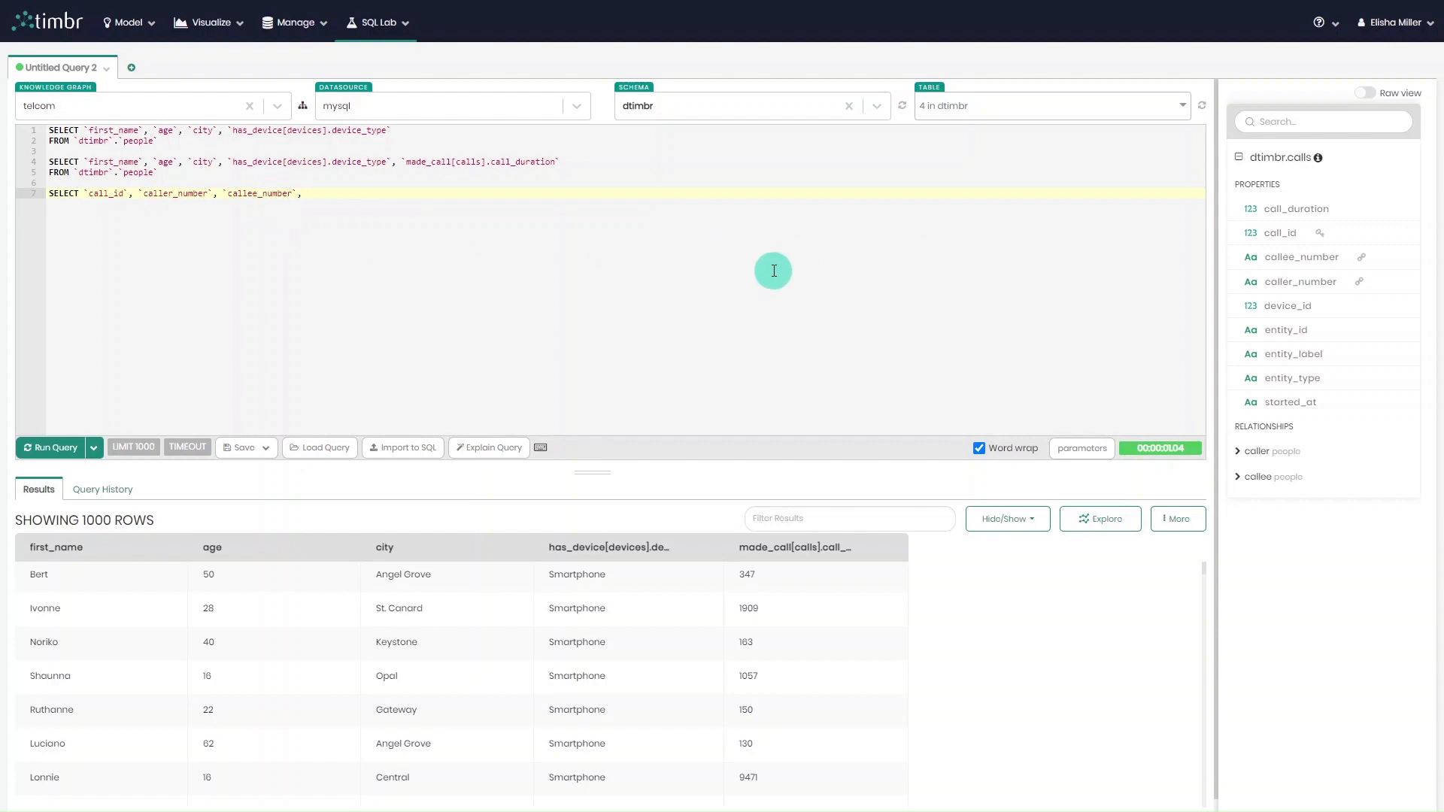
Add the caller's columns `caller[people].first_name` and `caller[people].has_device[devices].device_type` to the third query.
click(1240, 451)
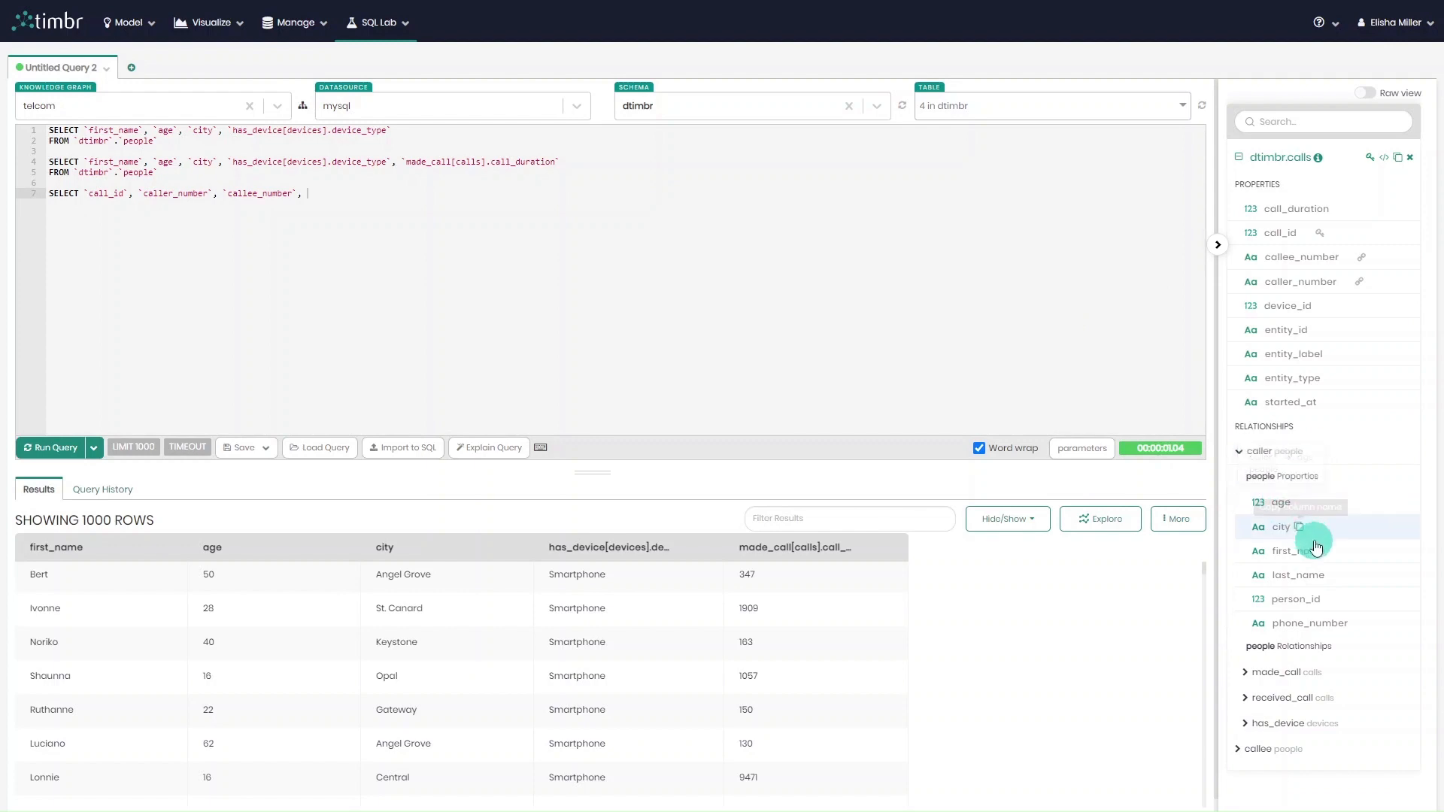
click(1338, 553)
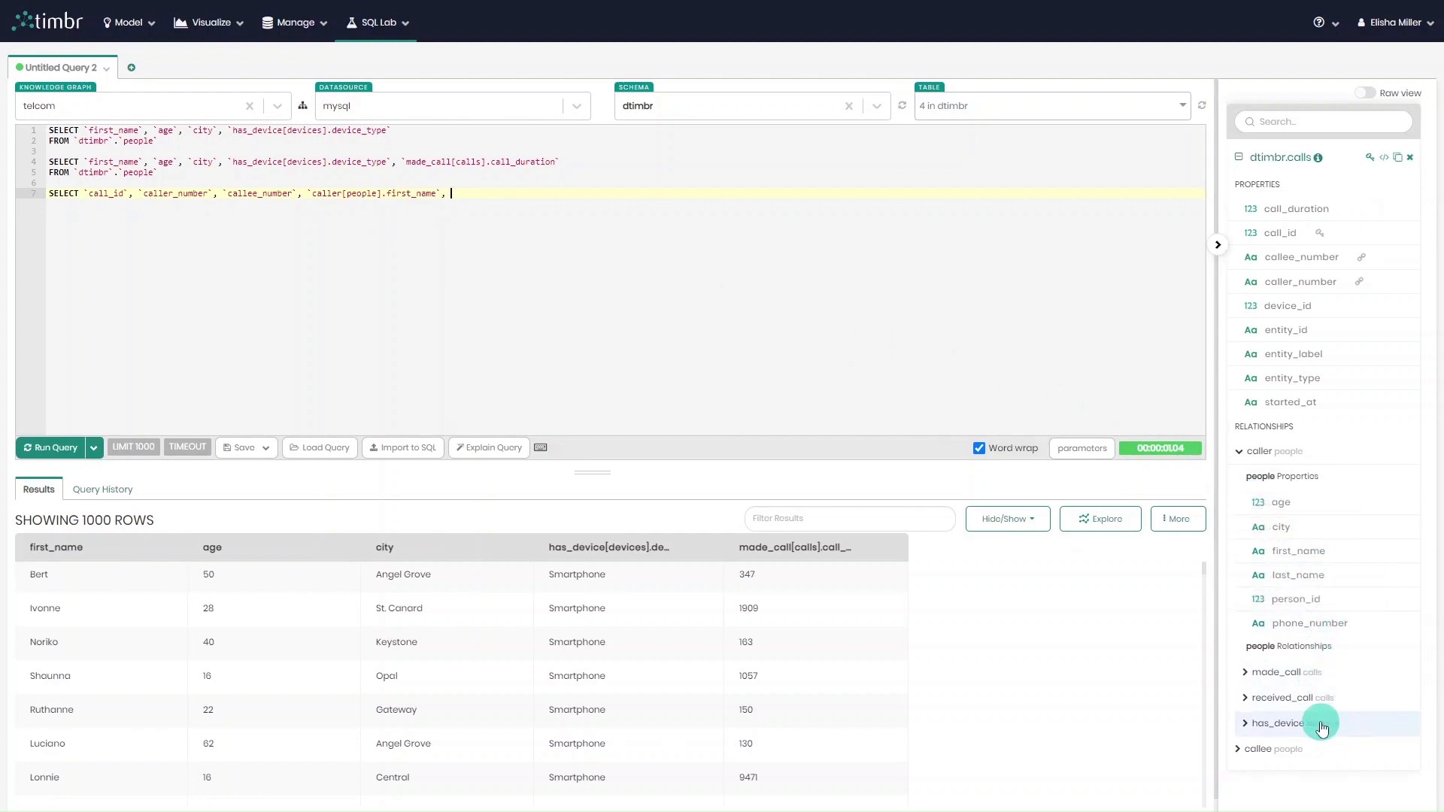
click(1246, 725)
scroll(1306, 715, down, 2)
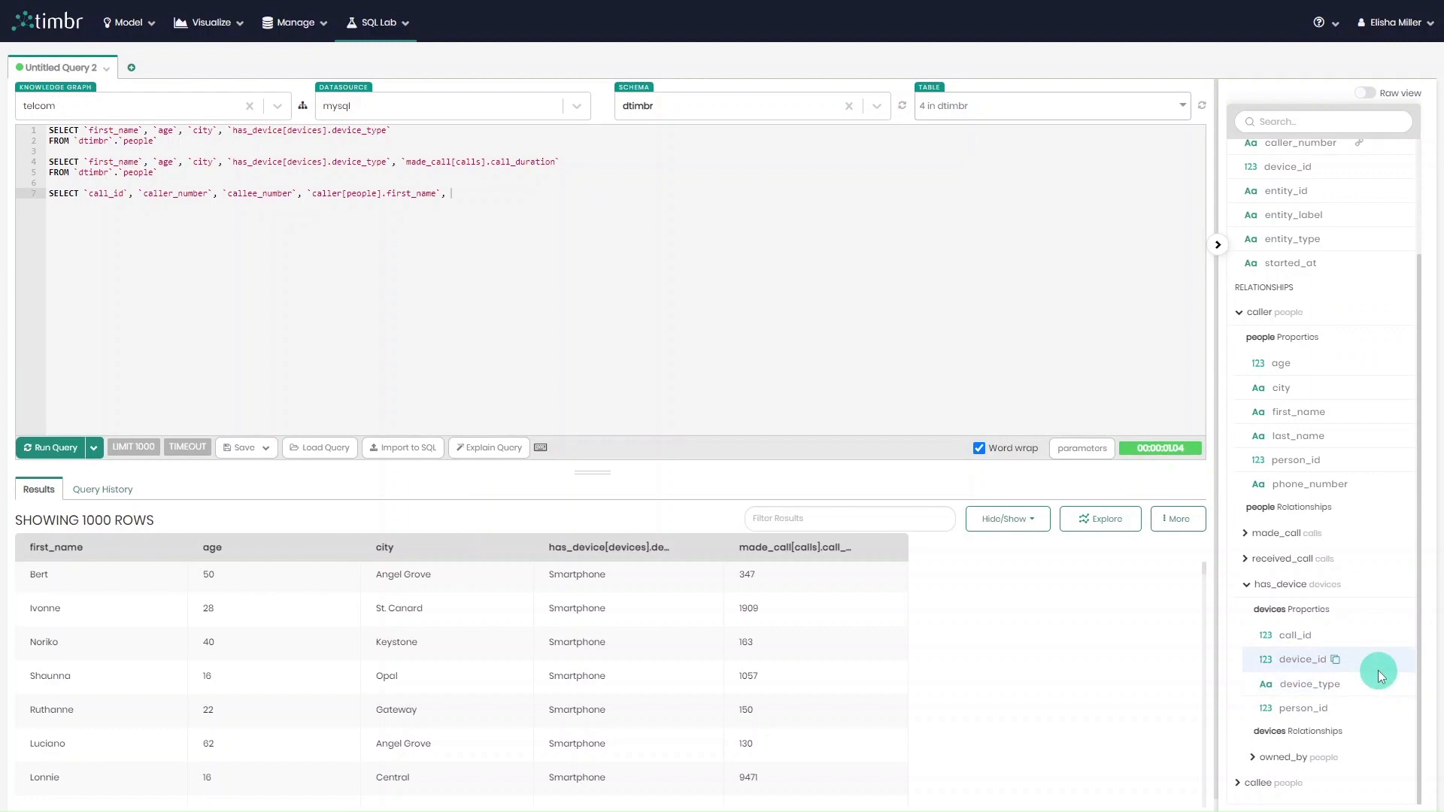
click(1349, 685)
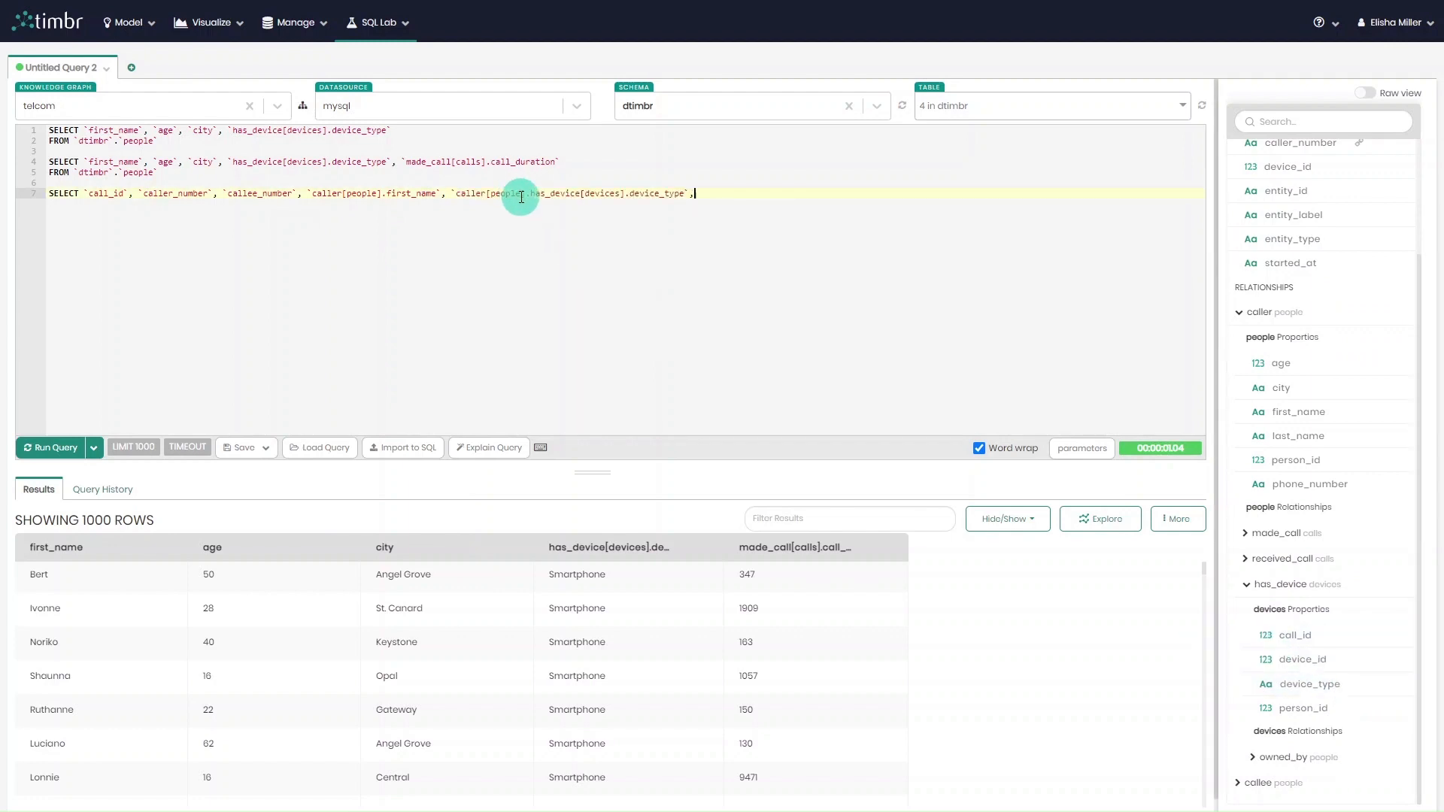
Add the callee's columns `callee[people].first_name` and `callee[people].has_device[devices].device_type` to the third query.
click(1241, 313)
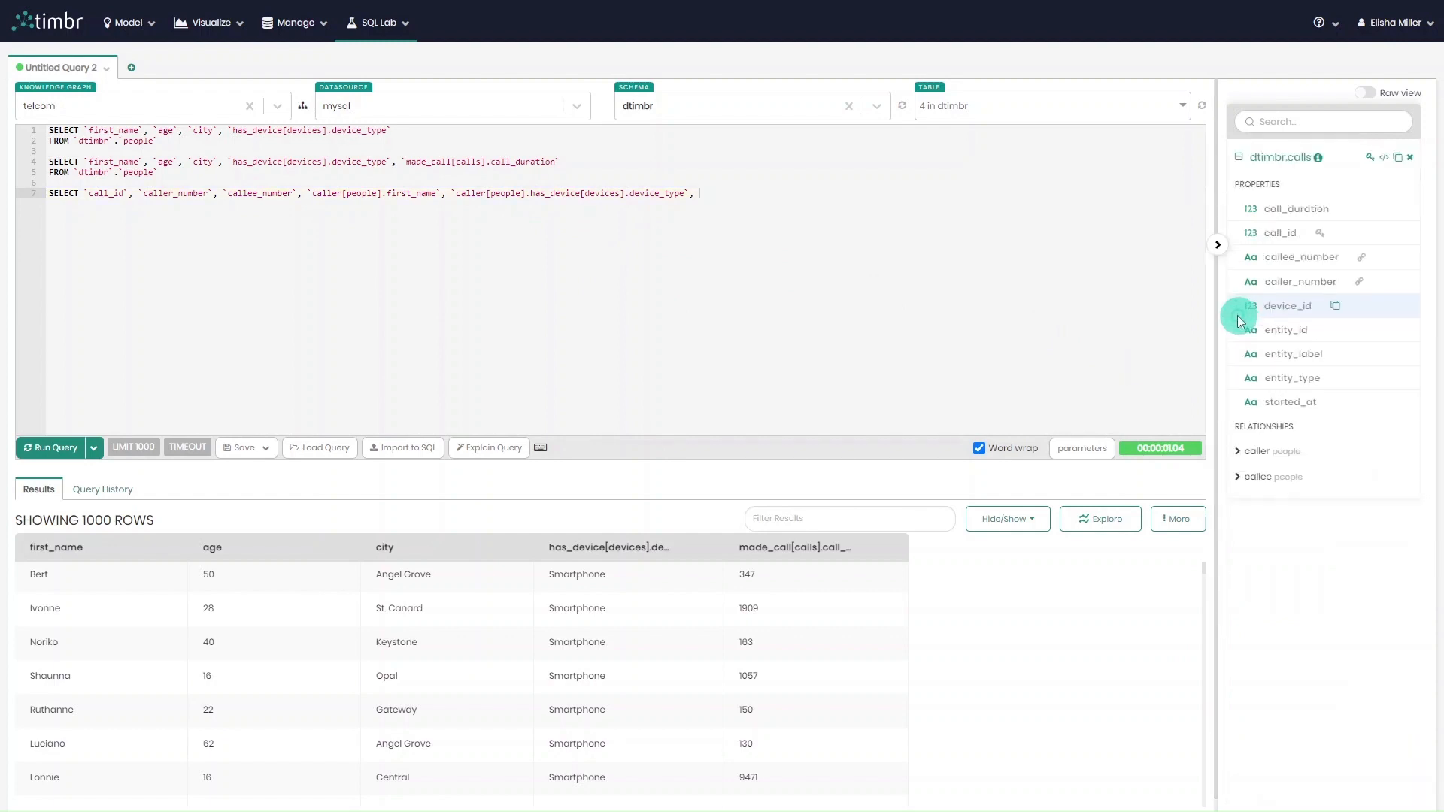
click(1239, 477)
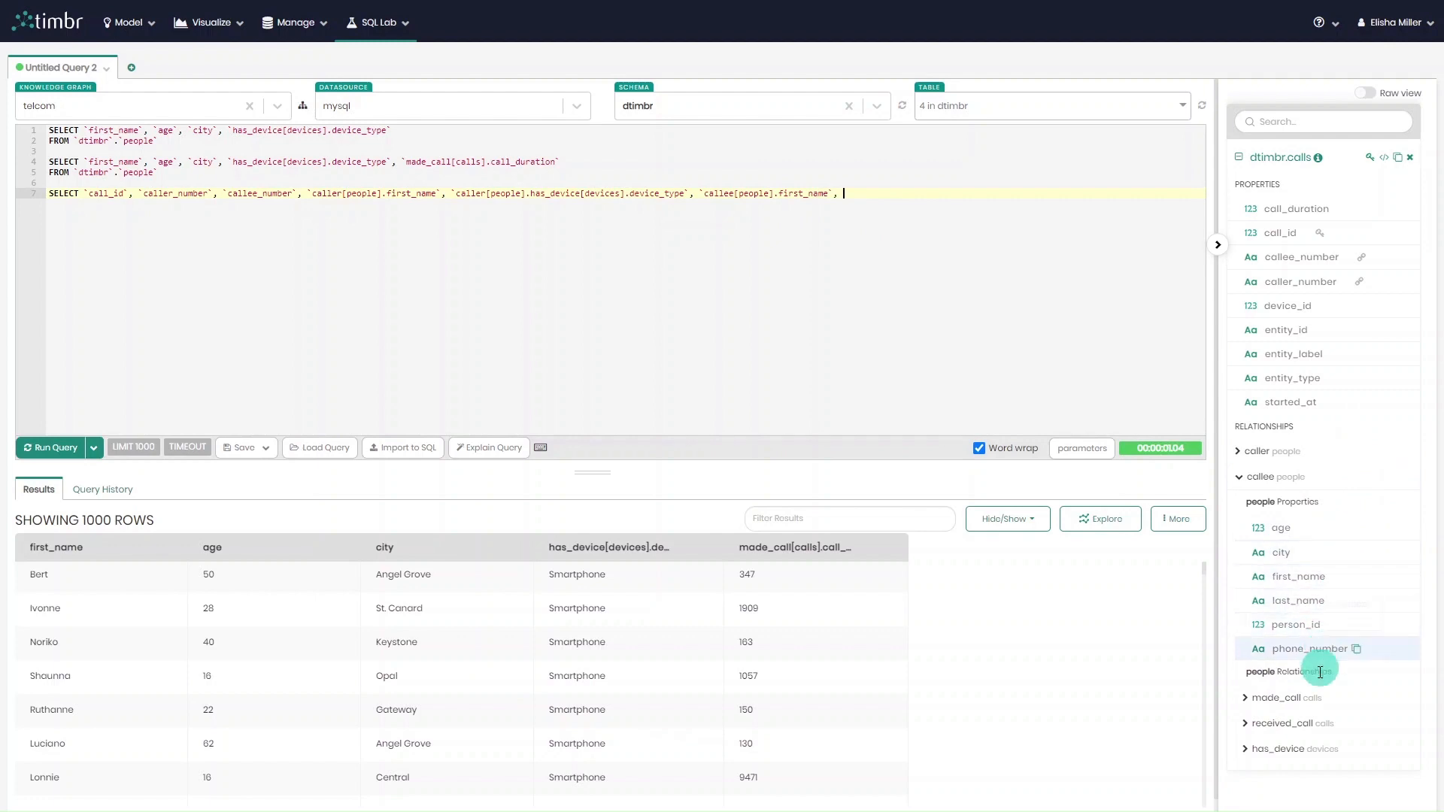
click(1264, 749)
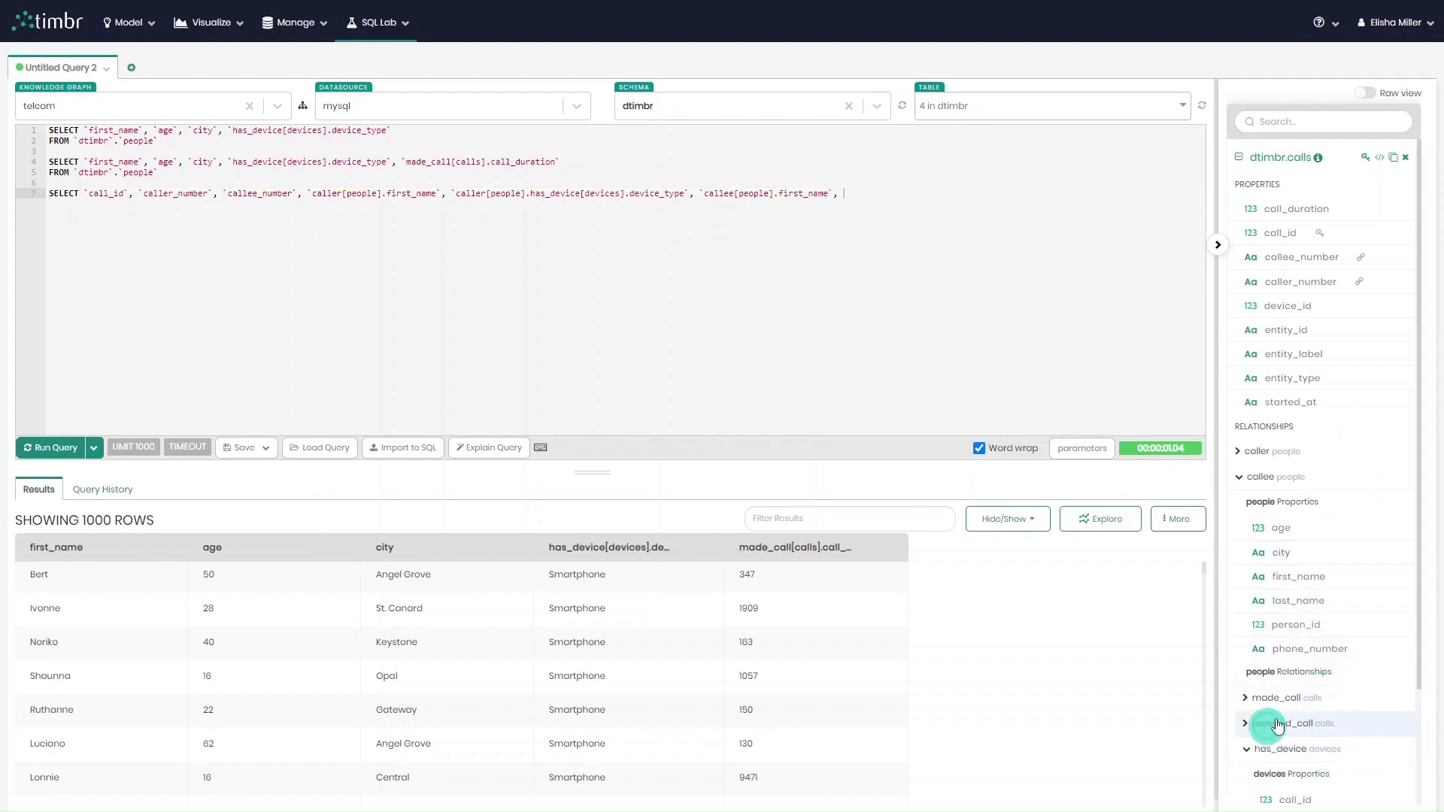
scroll(1297, 699, down, 2)
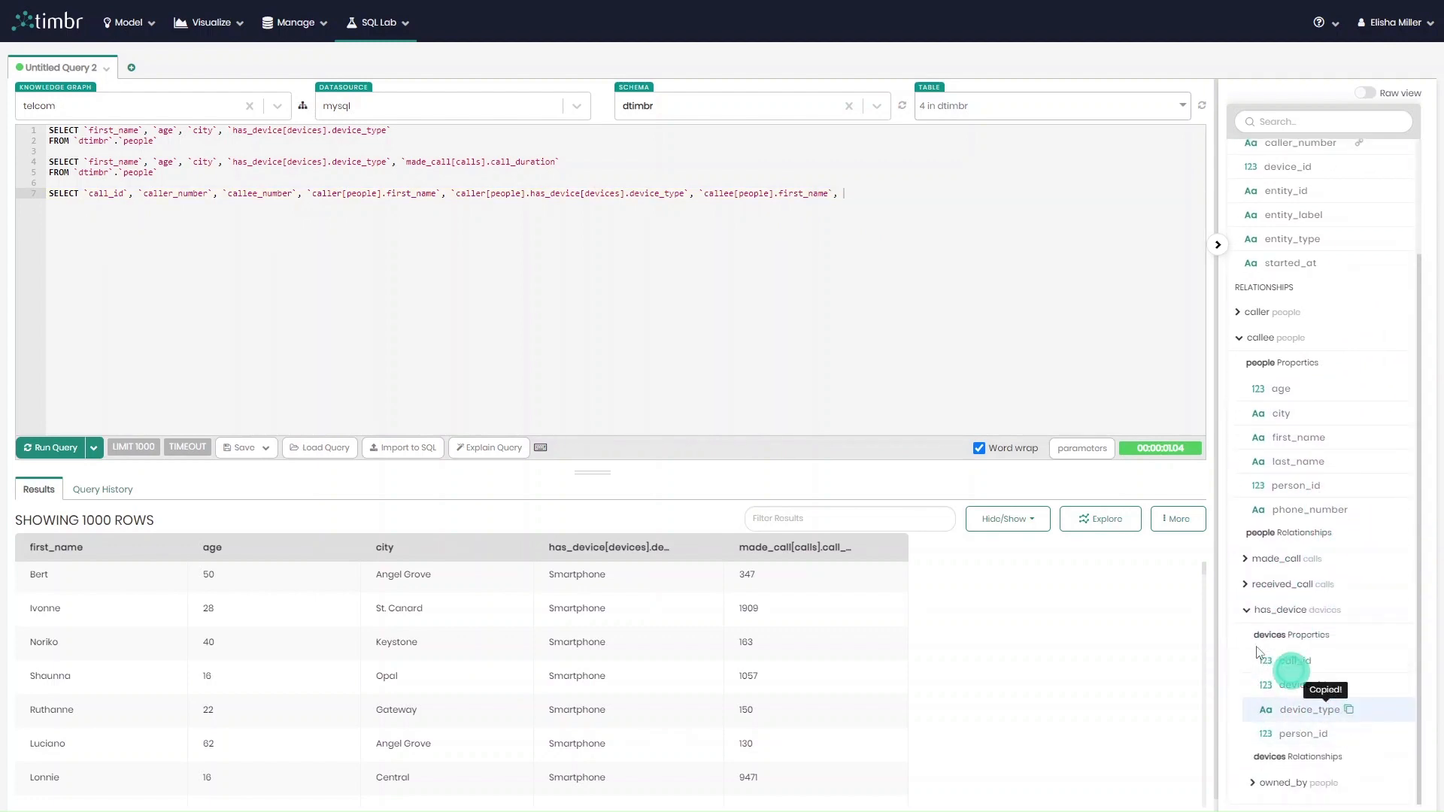
key(ctrl+v)
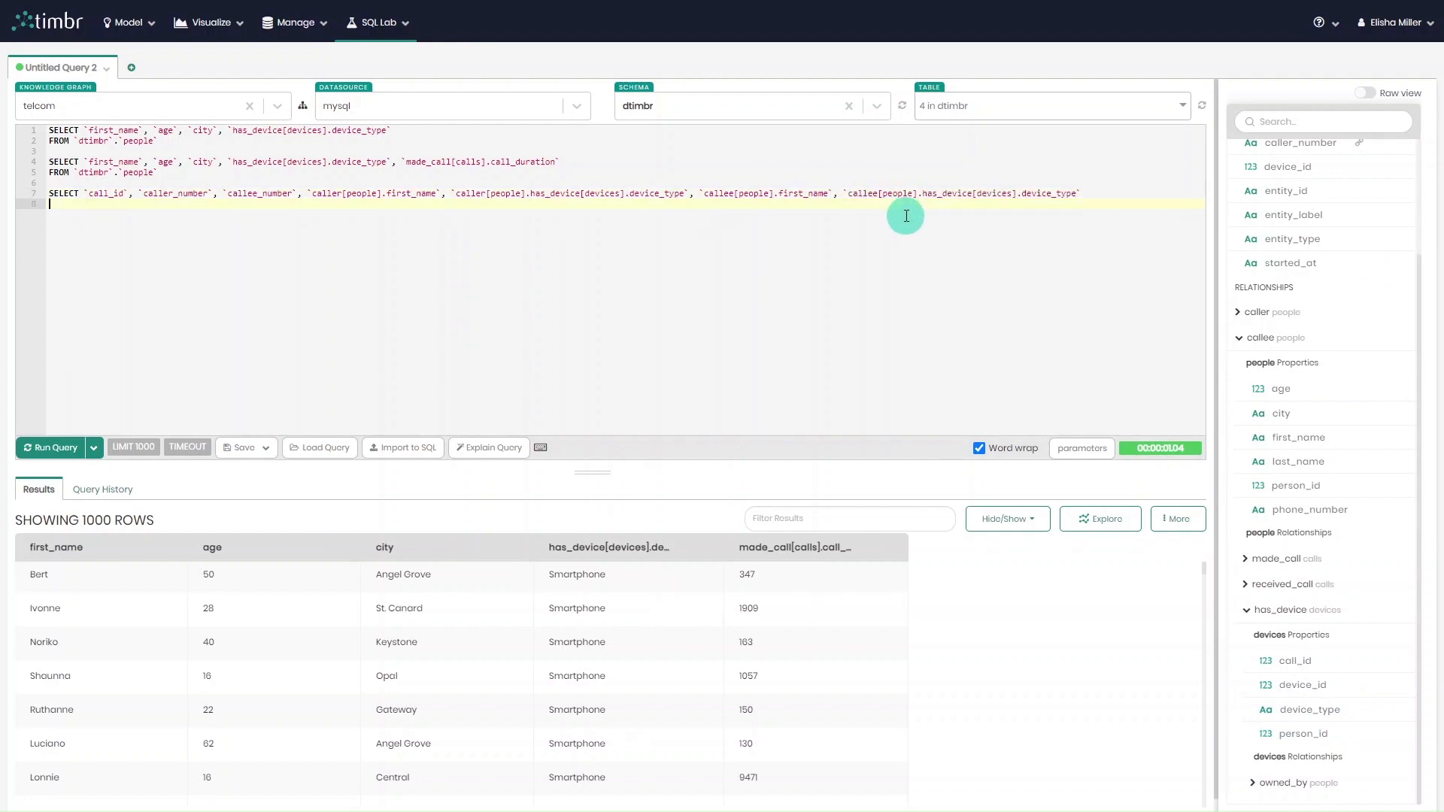
Complete the third query with FROM `dtimbr`.`calls` and run only that query.
text(fro)
key(Return)
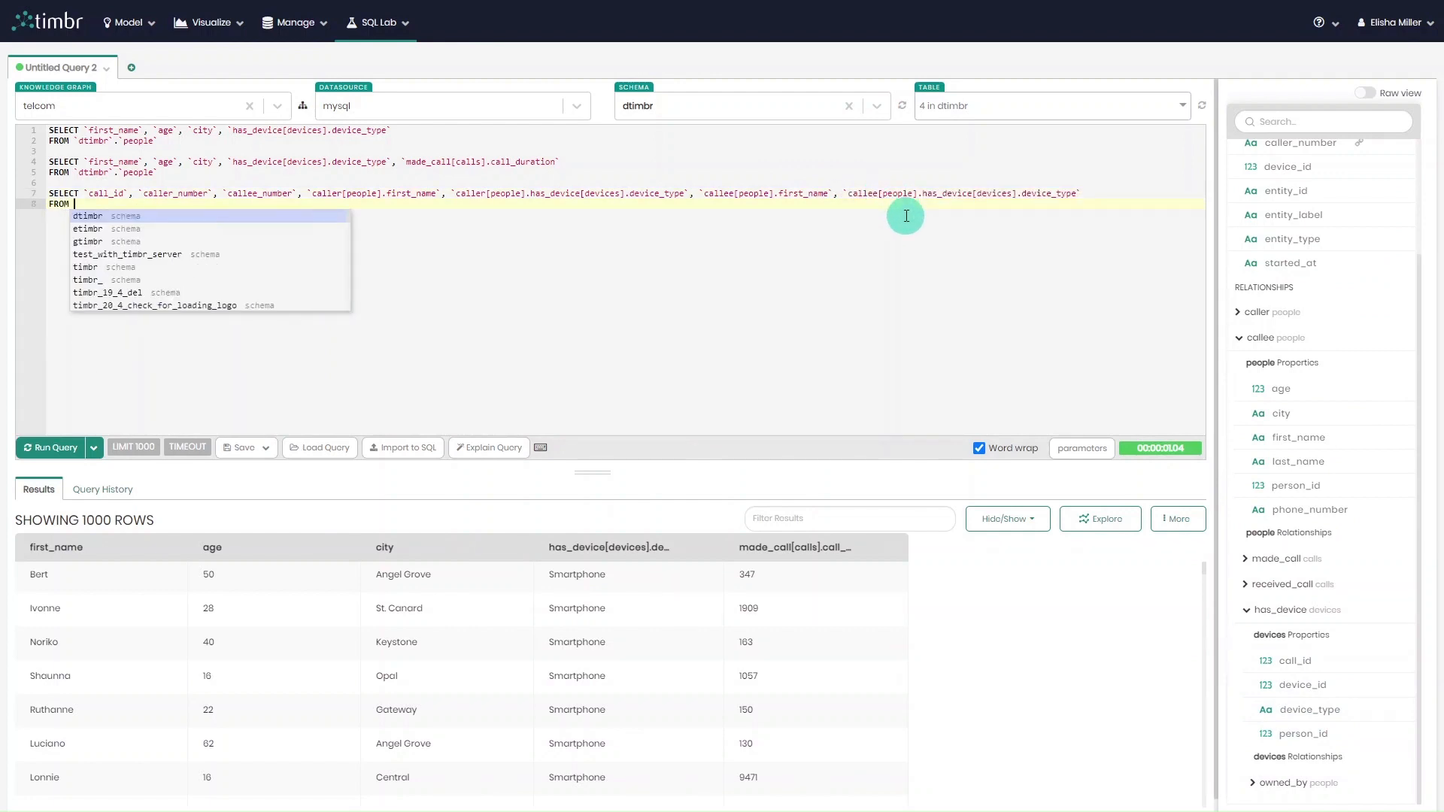
text(`dtimbr`.)
key(Return)
text(c)
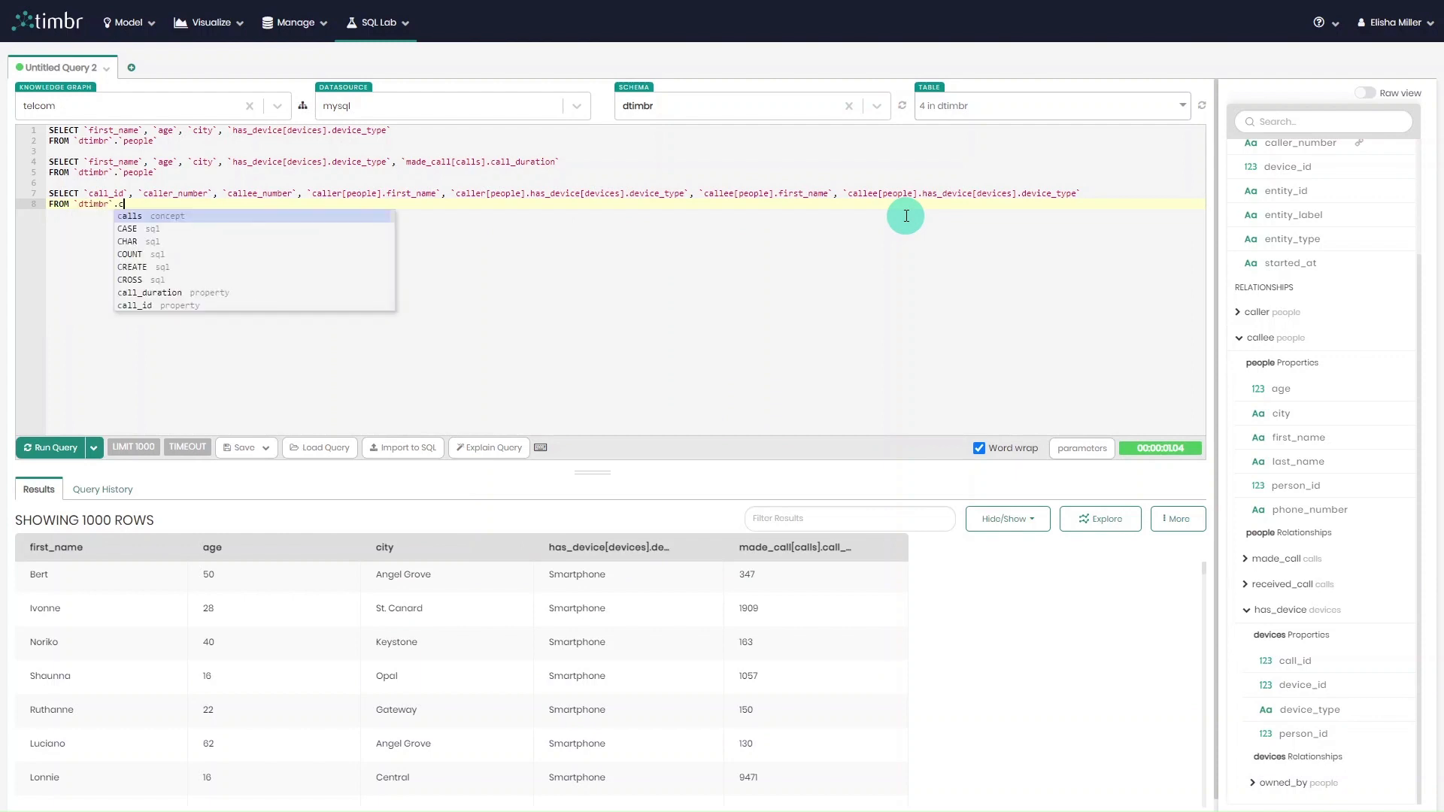
key(Return)
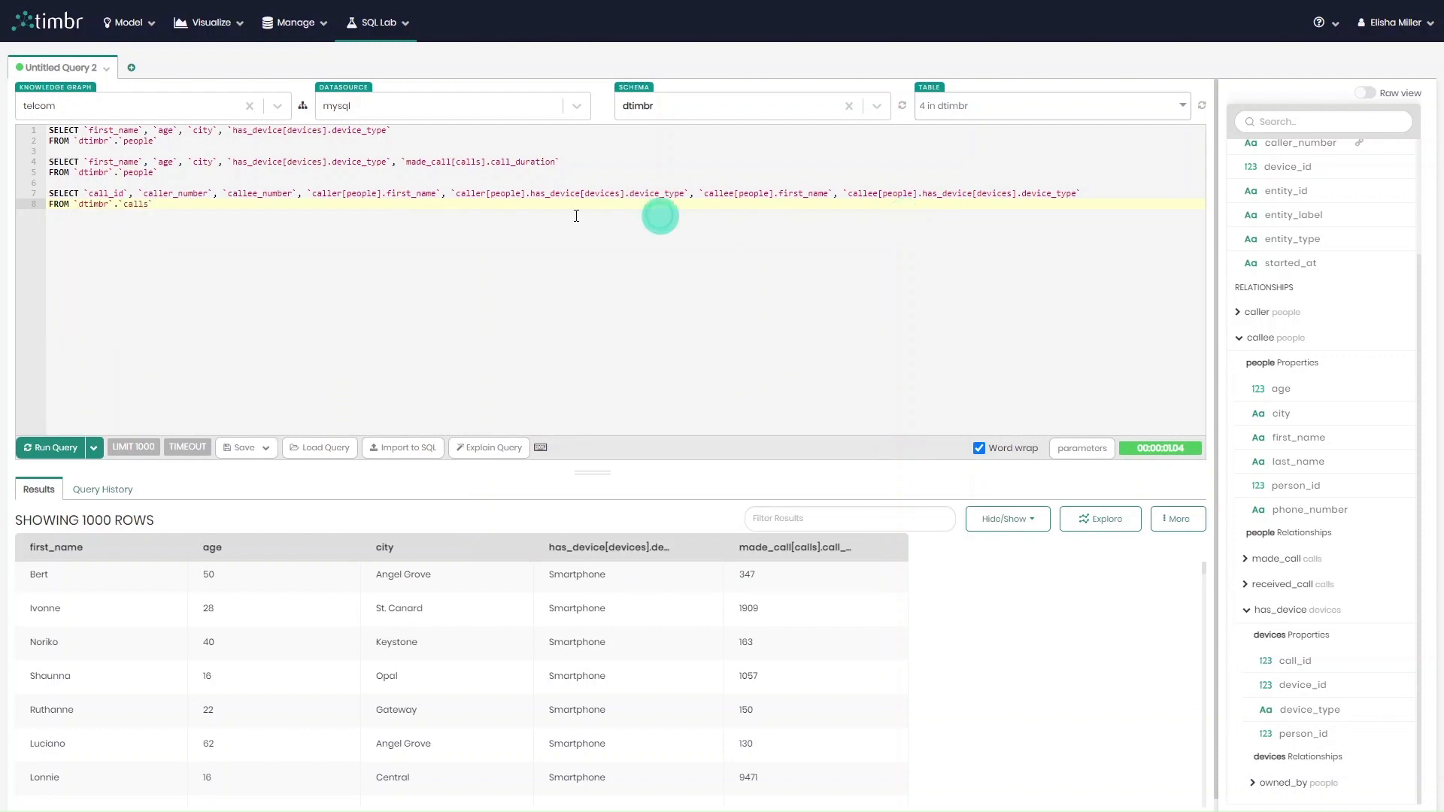
drag(661, 216, 30, 201)
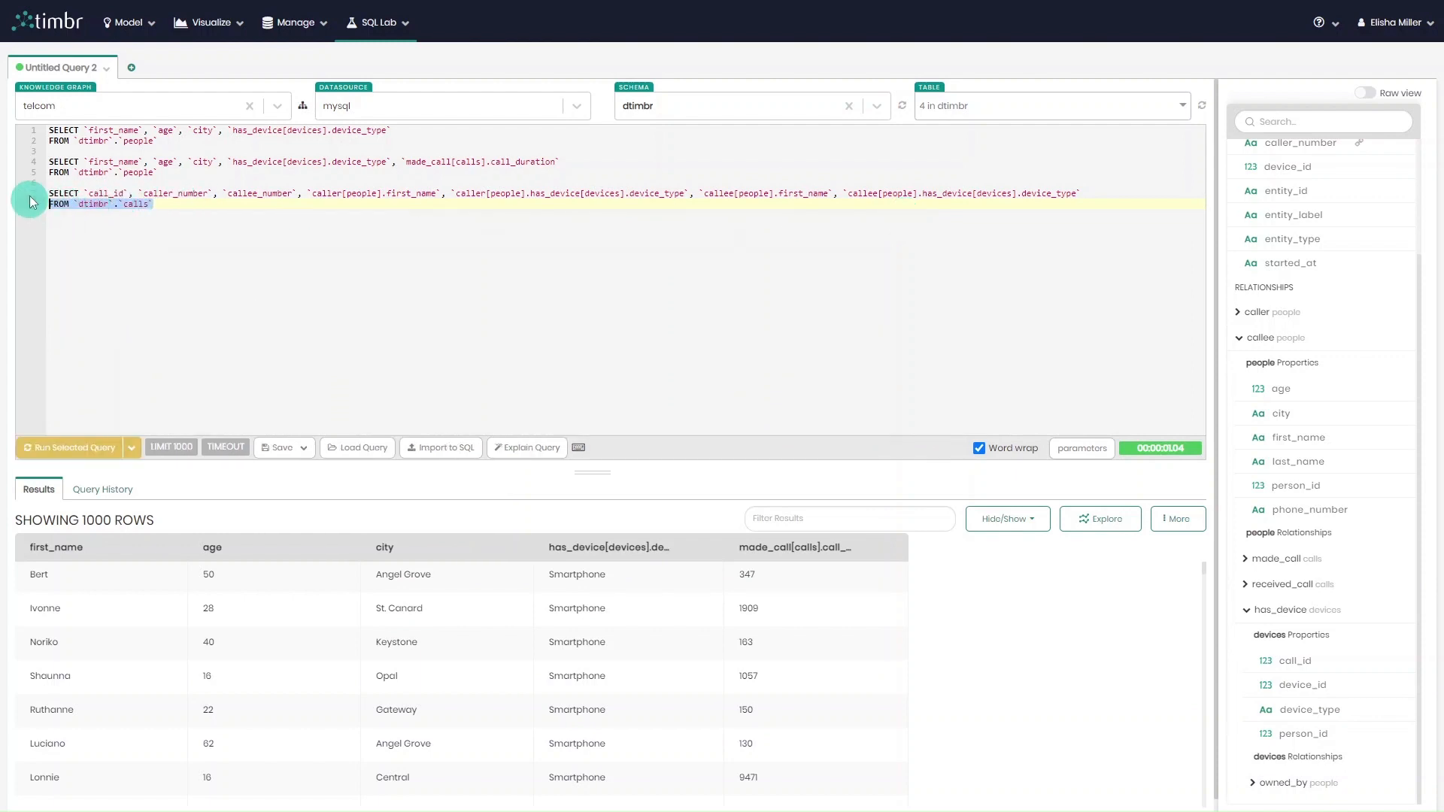
click(75, 447)
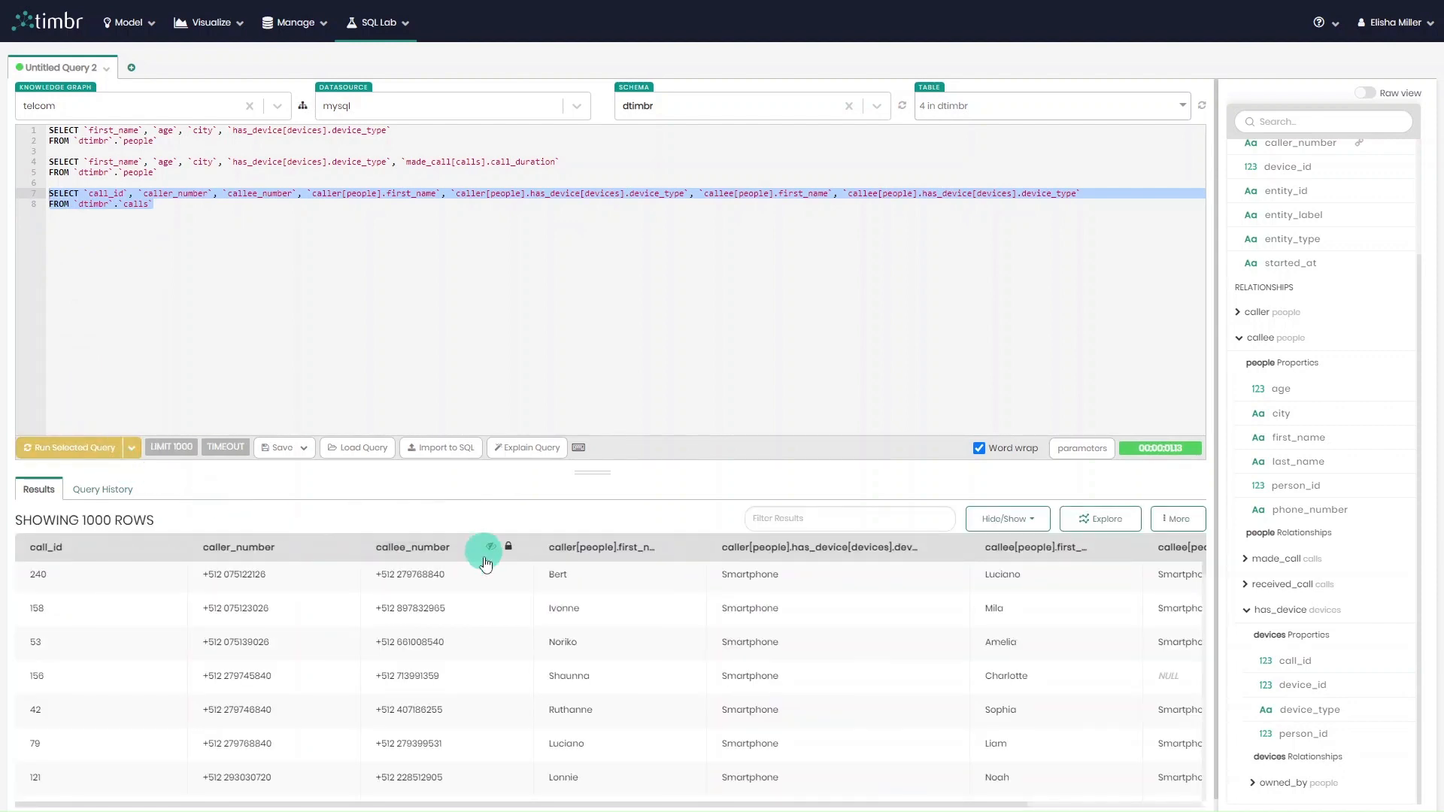
Collapse the table details to widen the results and look through the callers', callees' and device type columns.
scroll(488, 572, down, 2)
scroll(501, 630, up, 1)
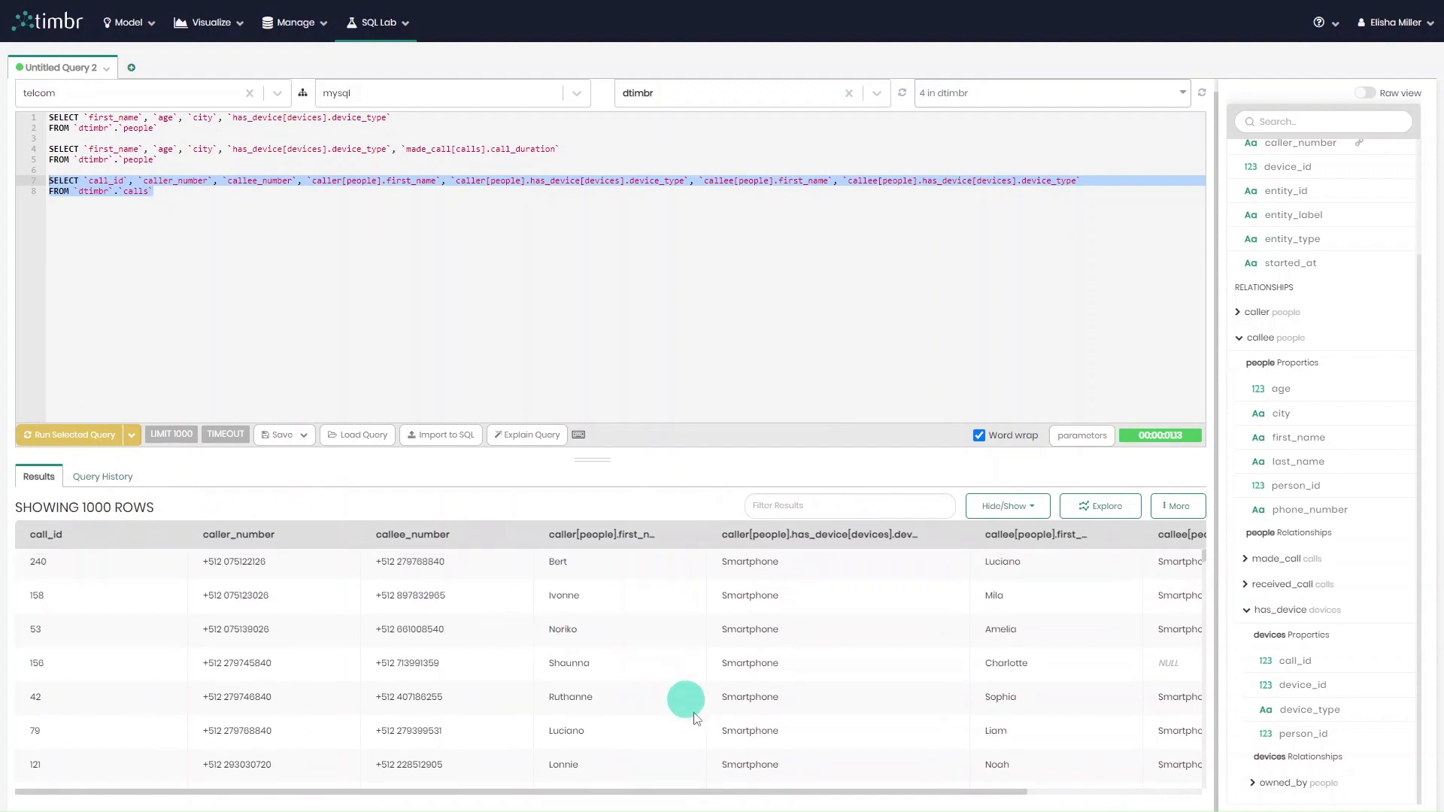
click(1219, 242)
scroll(773, 632, down, 5)
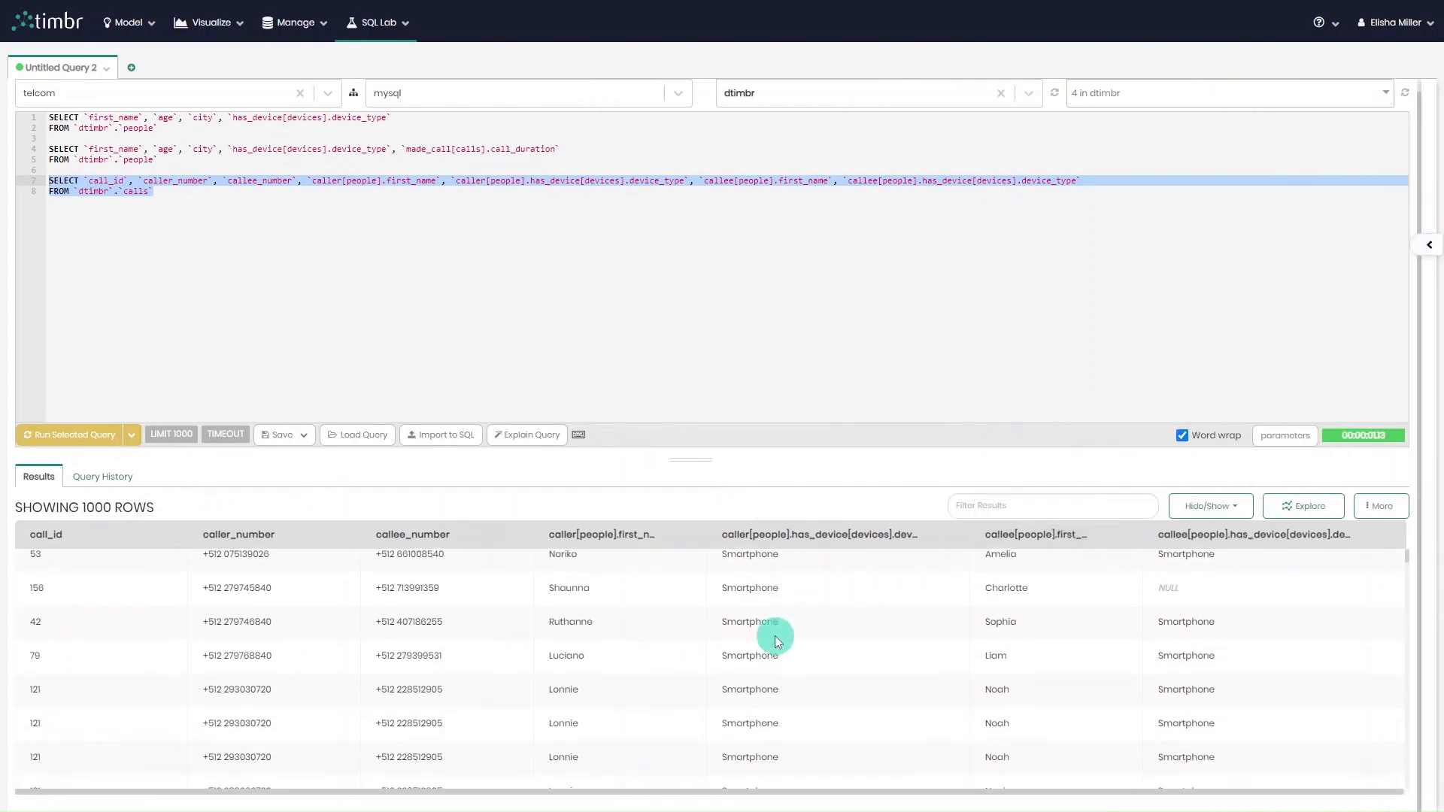
scroll(787, 688, up, 5)
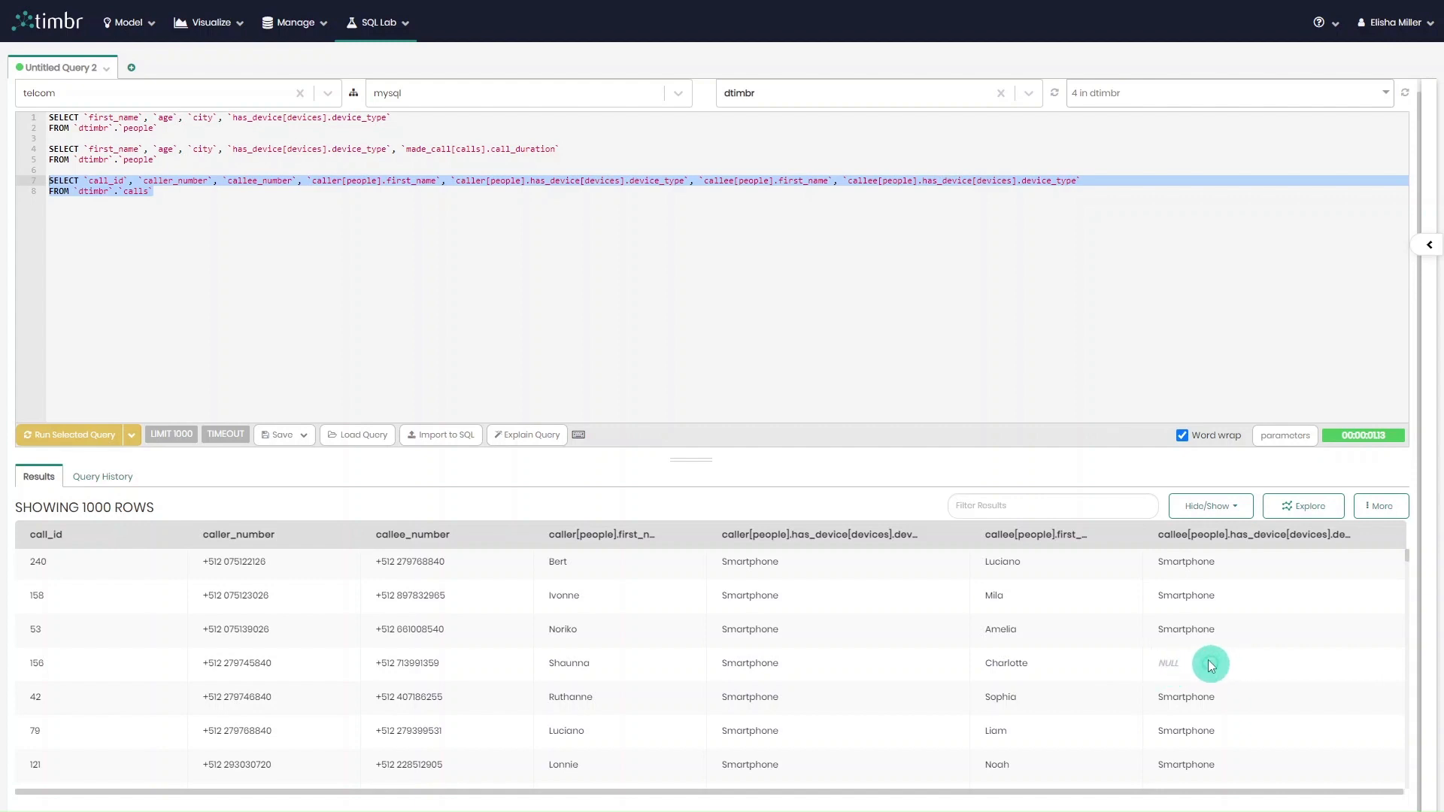
Add the condition WHERE `callee[people].has_device[devices].device_type` is not null to the third query.
click(1007, 212)
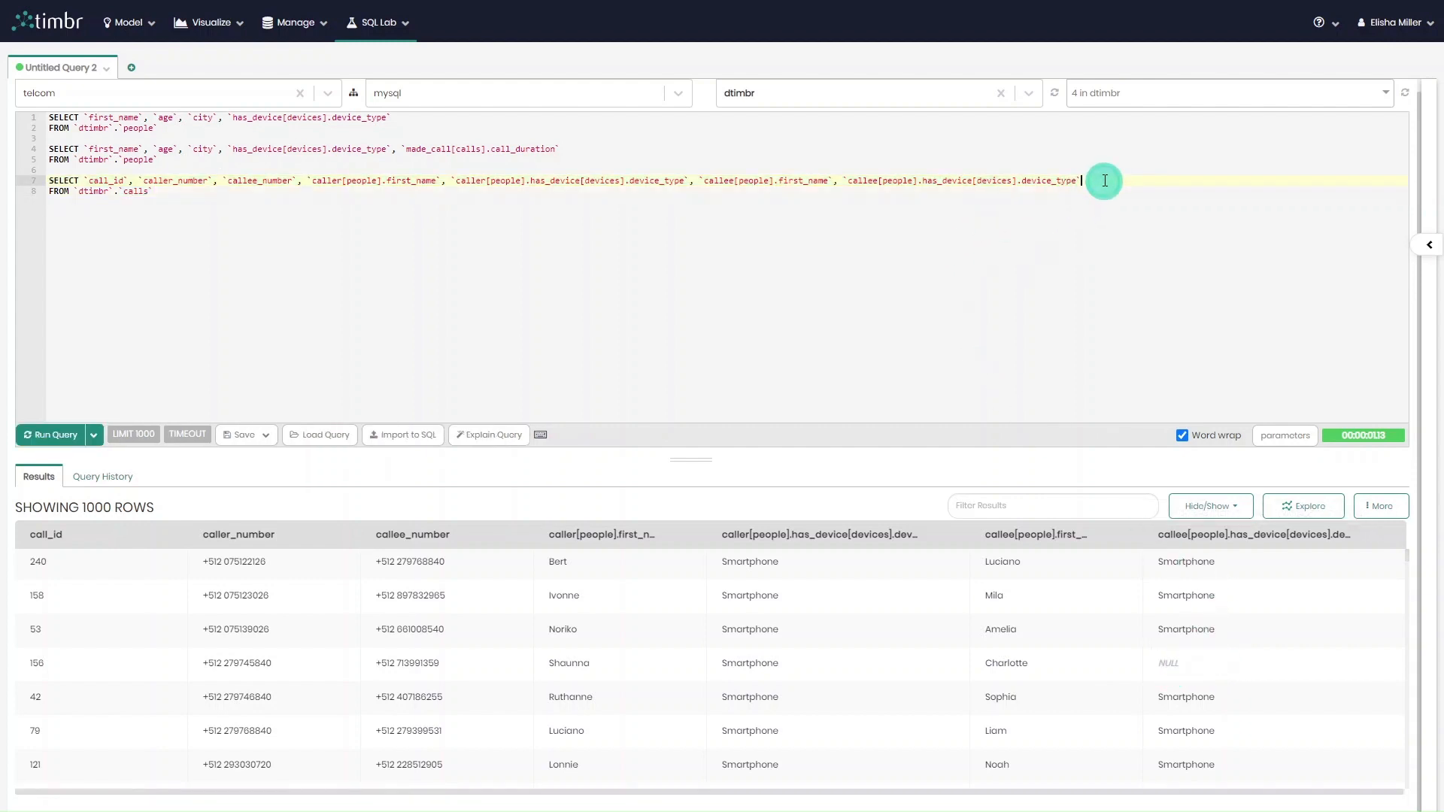
drag(1096, 184, 844, 183)
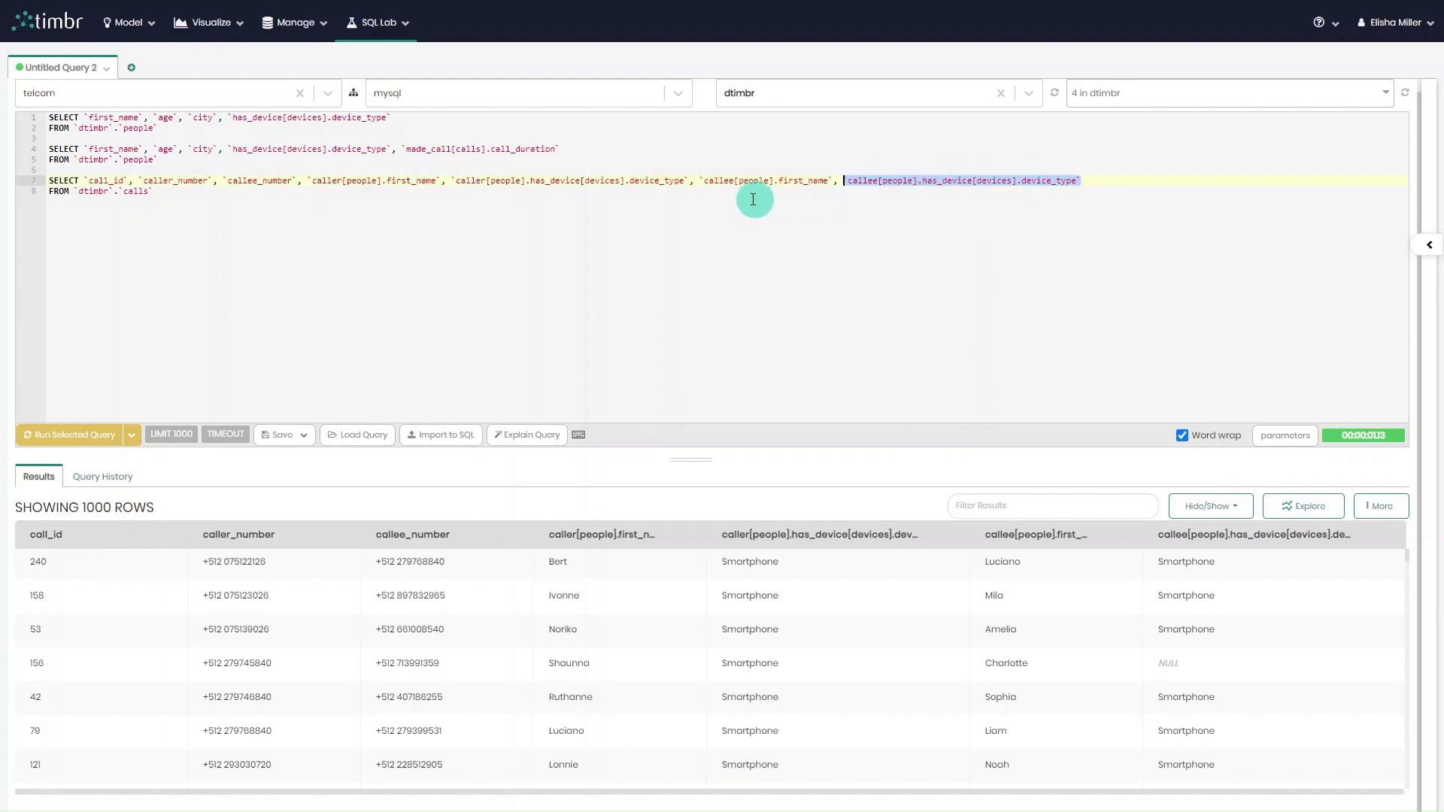
click(712, 213)
text(wh)
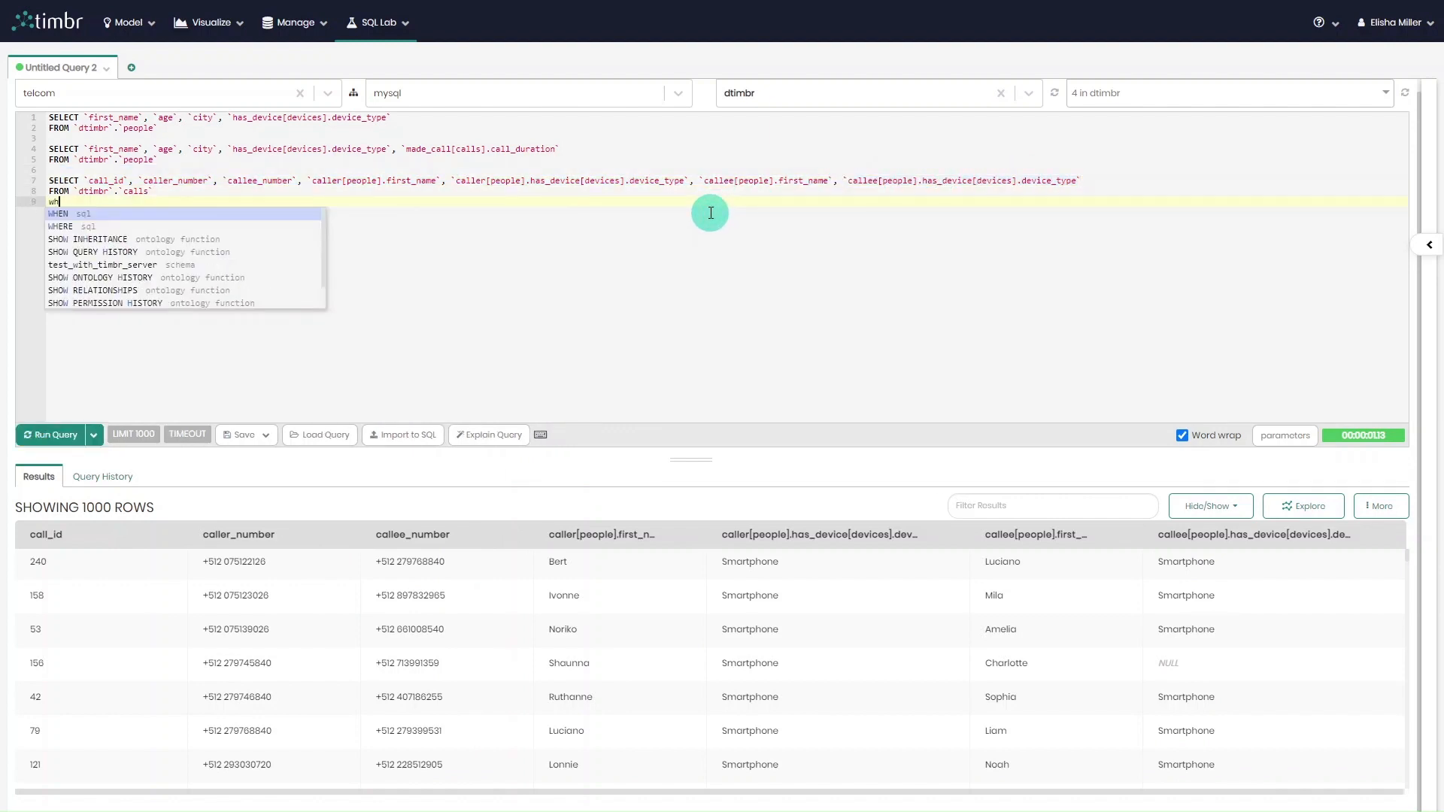
text(e)
key(Return)
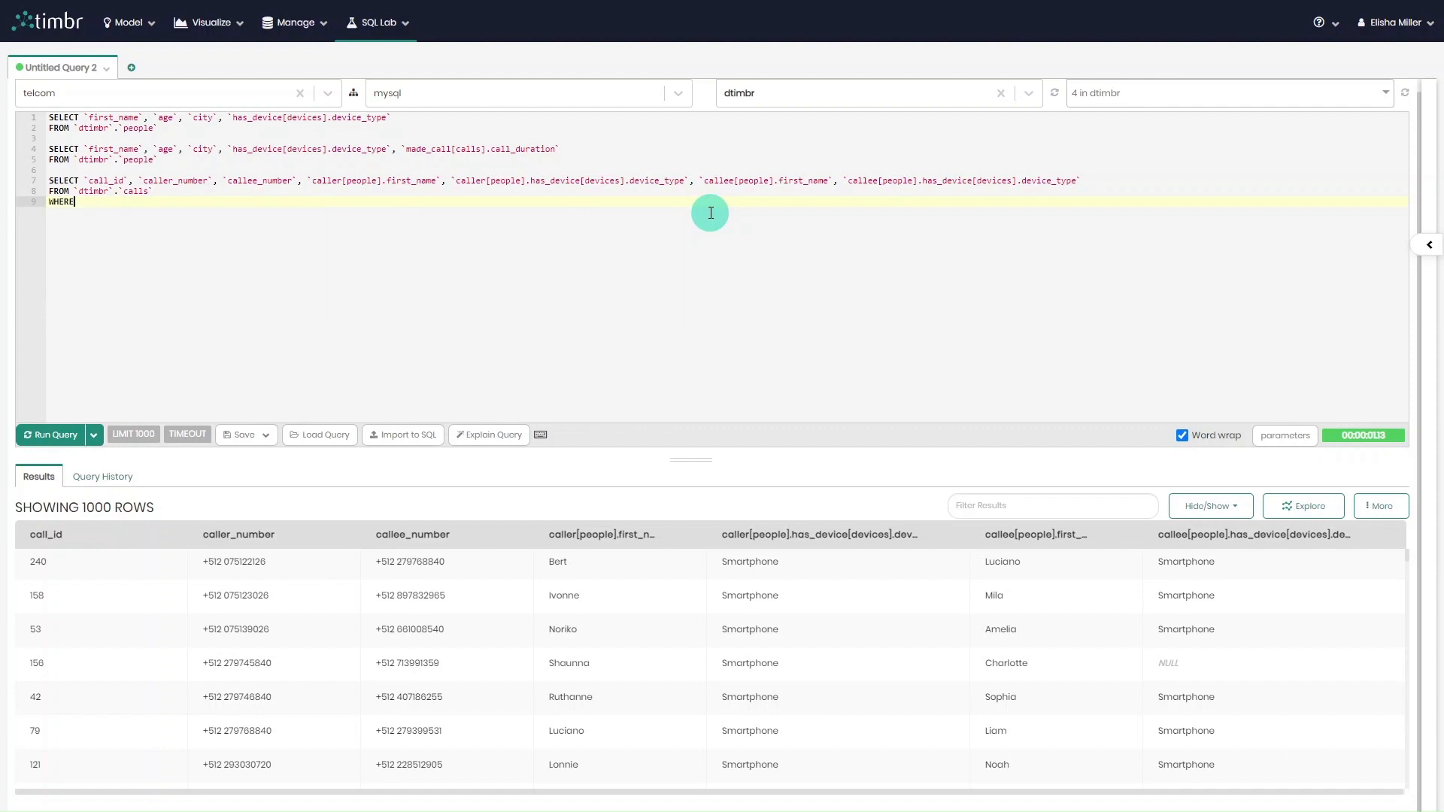
key(ctrl+v)
text(is not null)
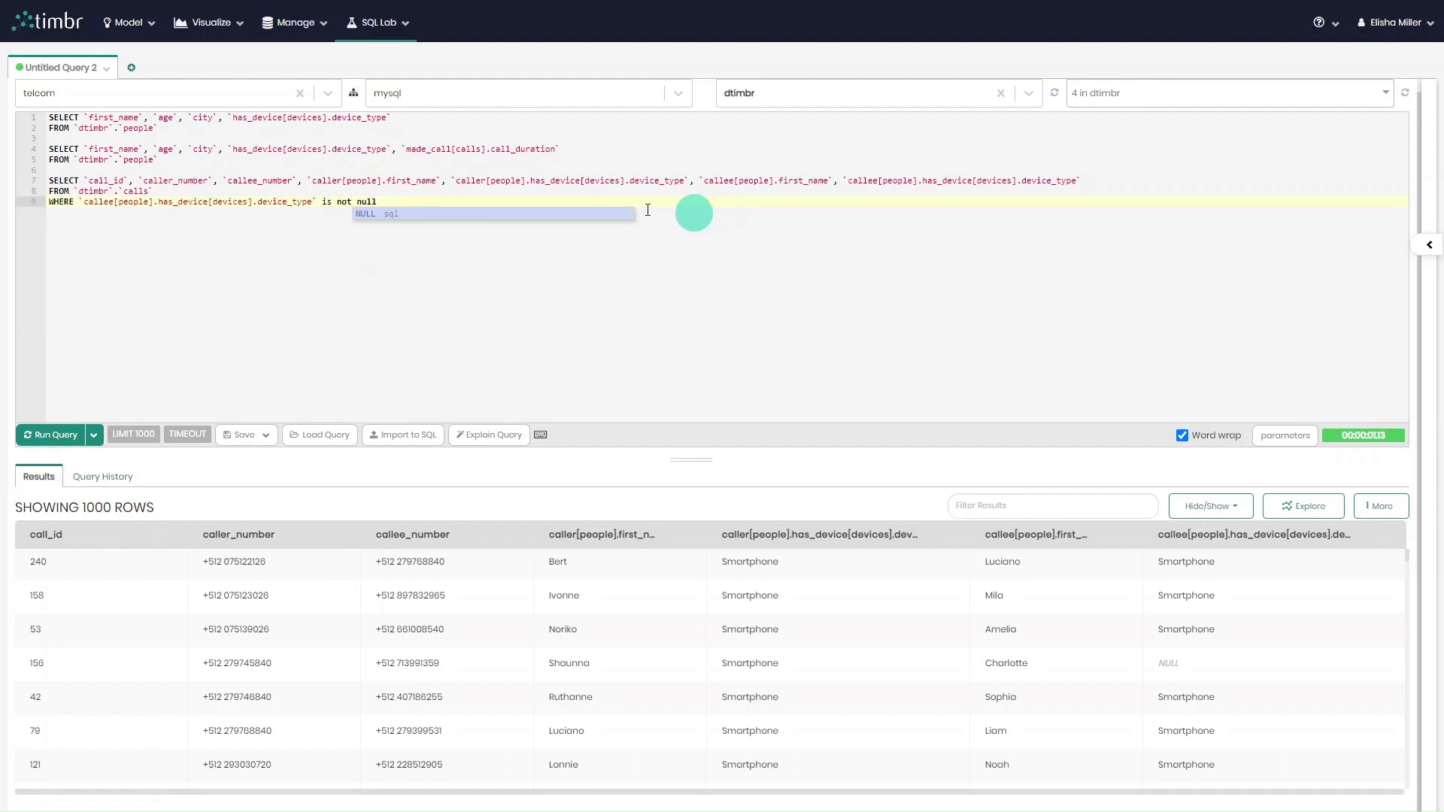
Select the whole third query including its WHERE condition and run only that selection.
click(41, 197)
drag(41, 193, 37, 184)
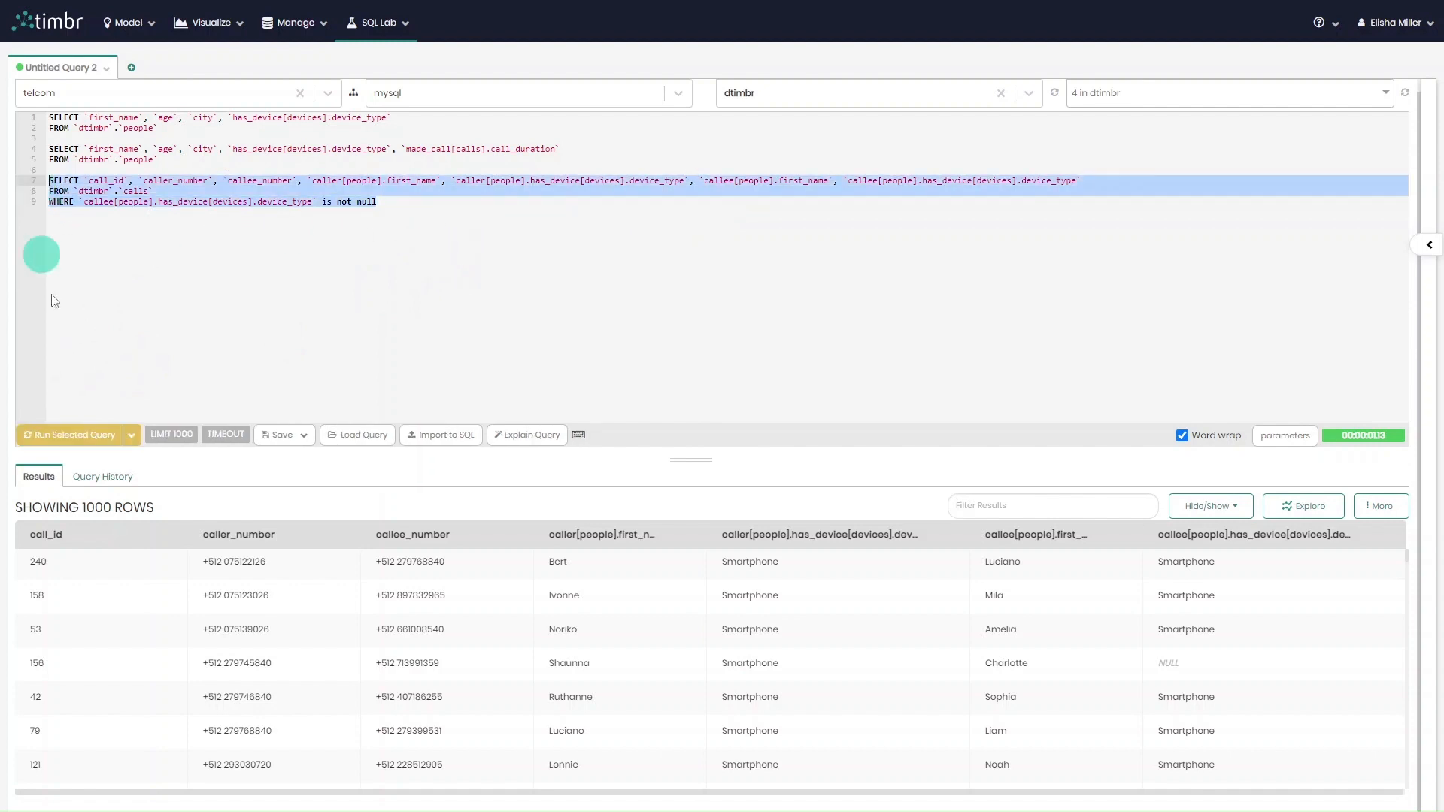
click(73, 438)
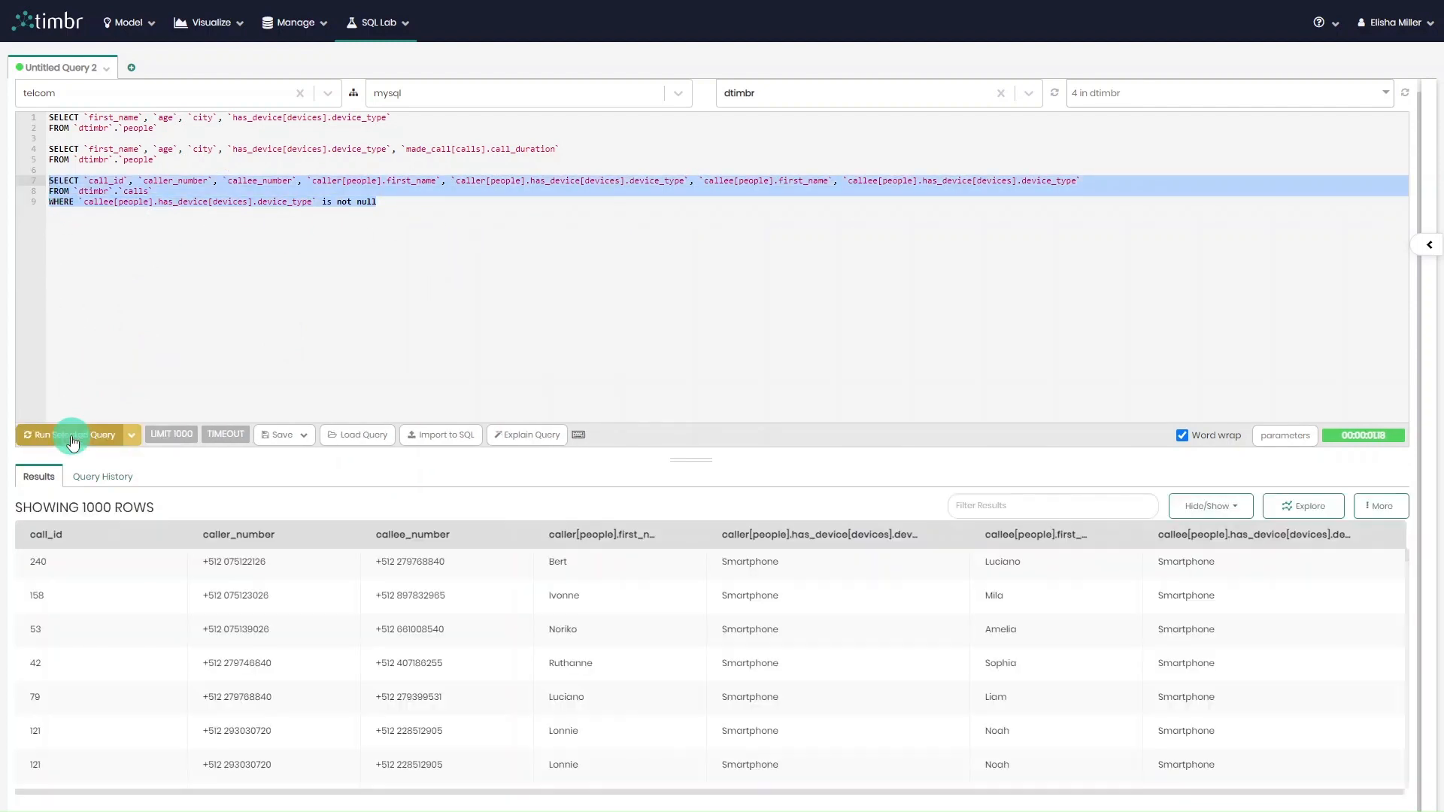
Review the explained SQL of the filtered calls query with its LEFT JOINs, and close the explanation.
click(524, 436)
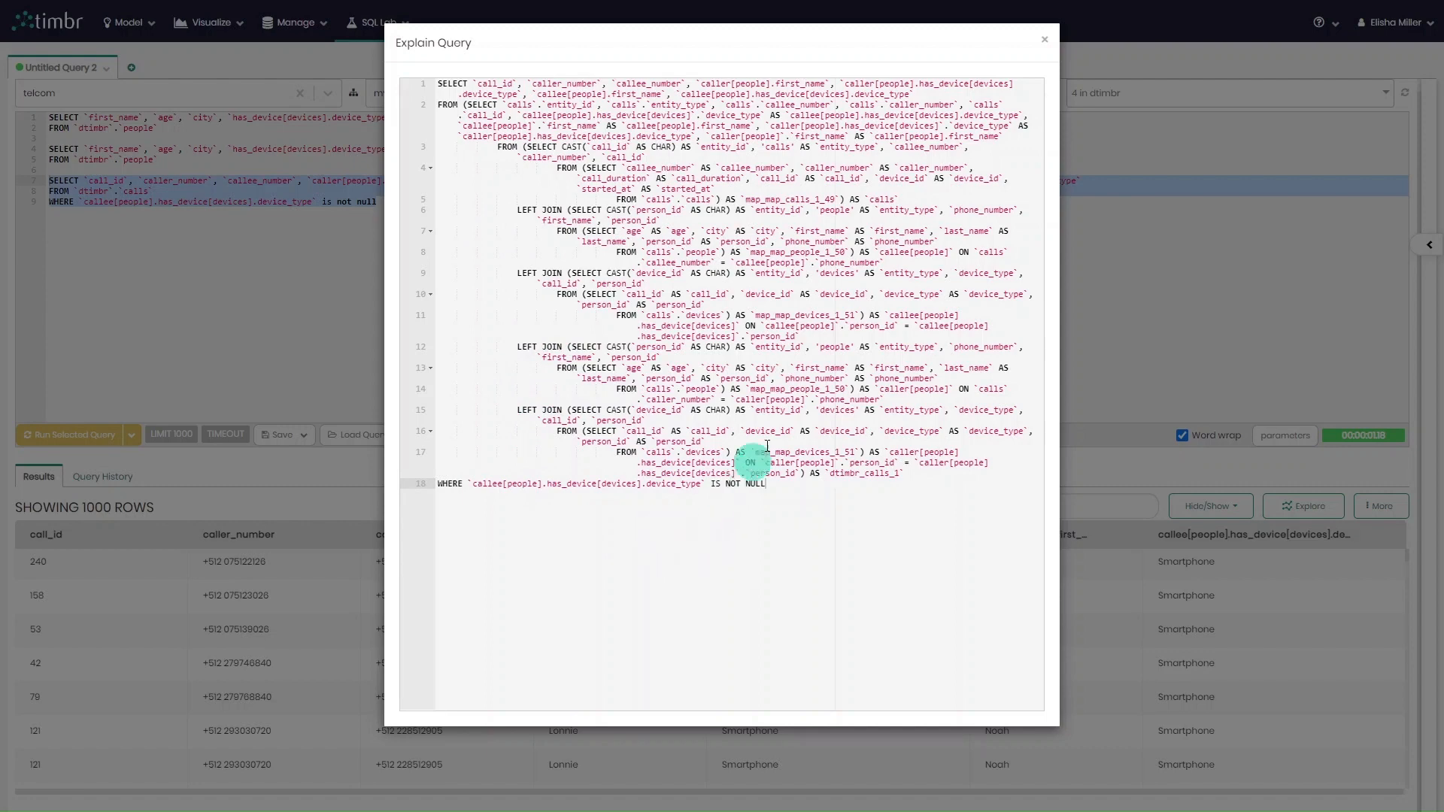
click(1044, 45)
click(1007, 320)
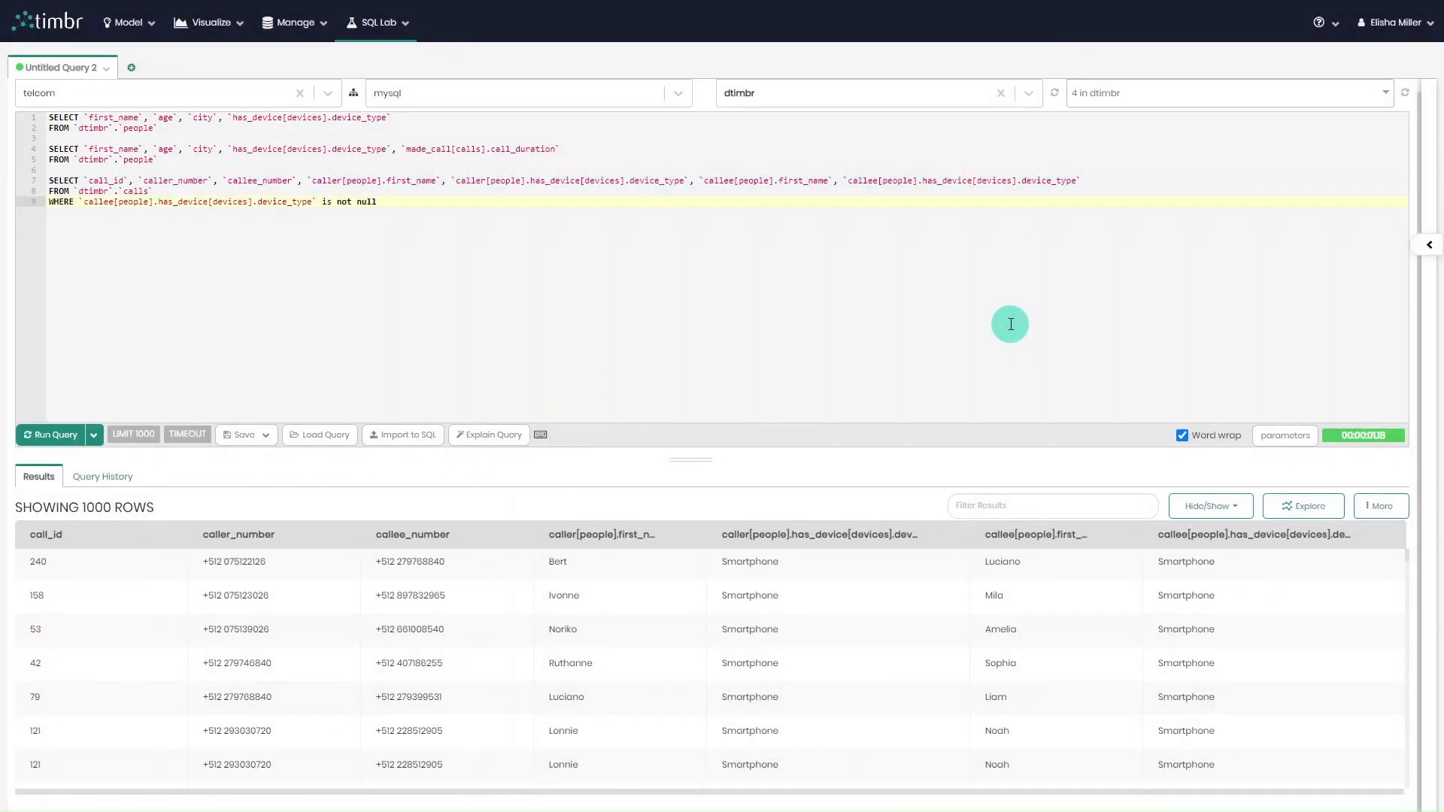